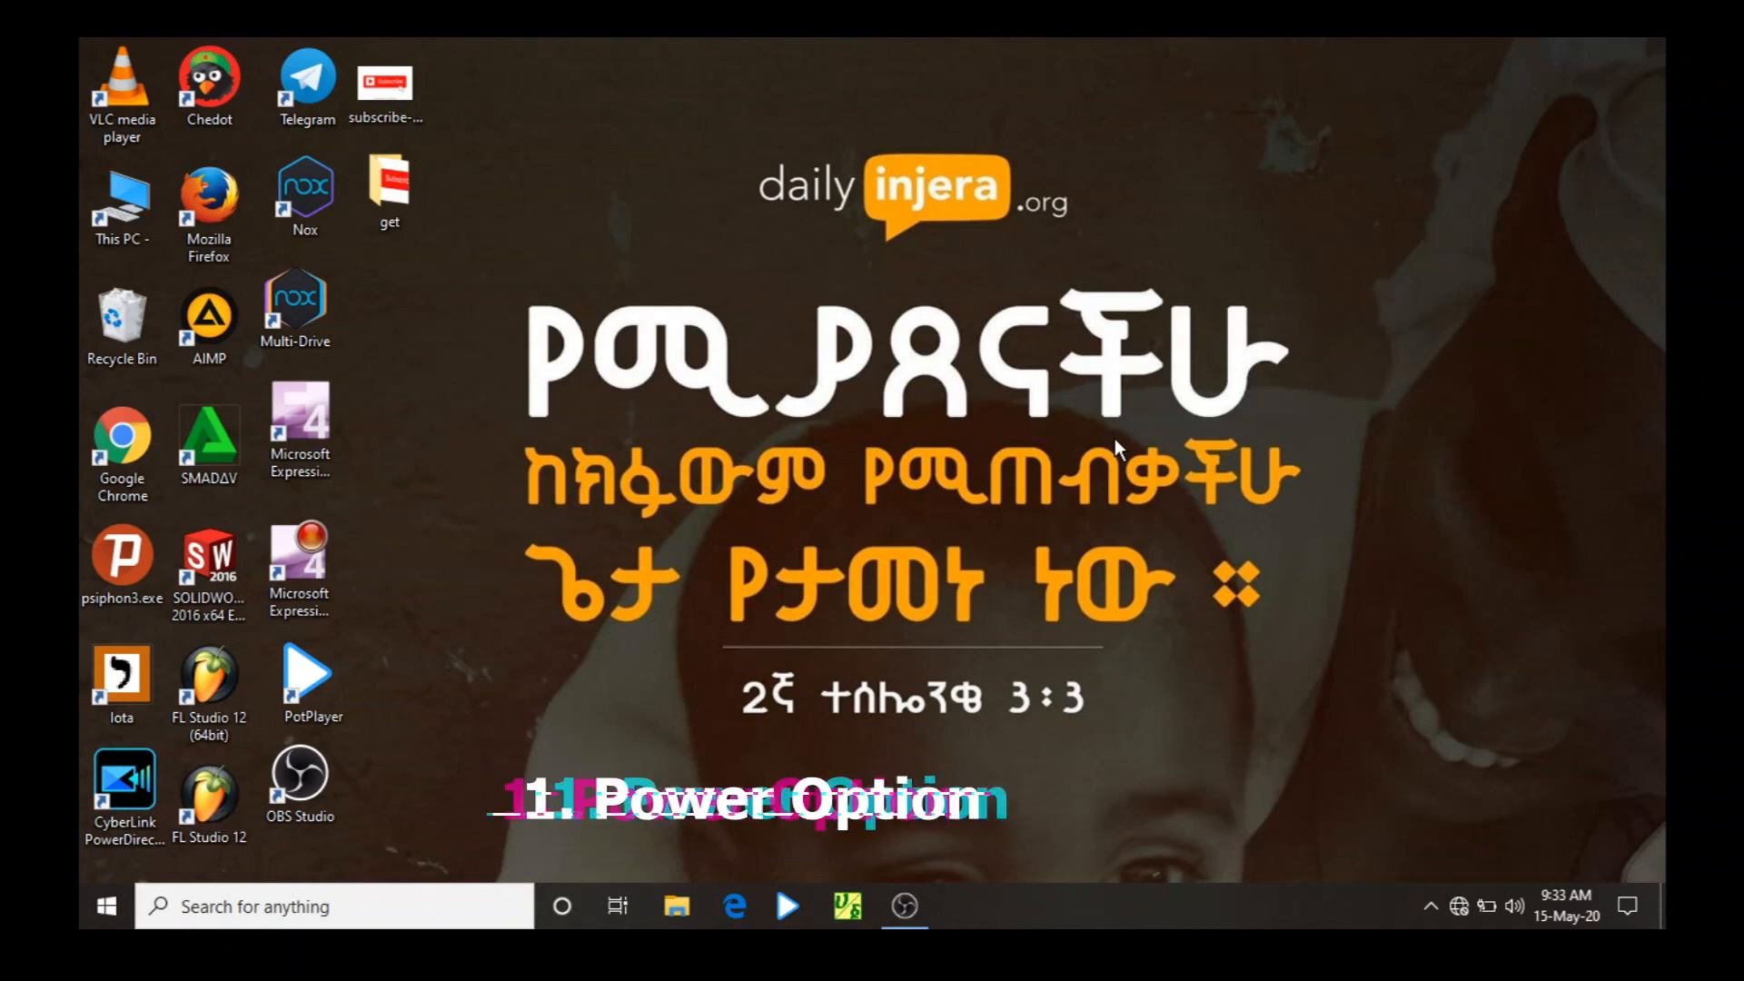
Step: Open Power Options from the battery status to view the available power plans, and close the window
right_click(1483, 906)
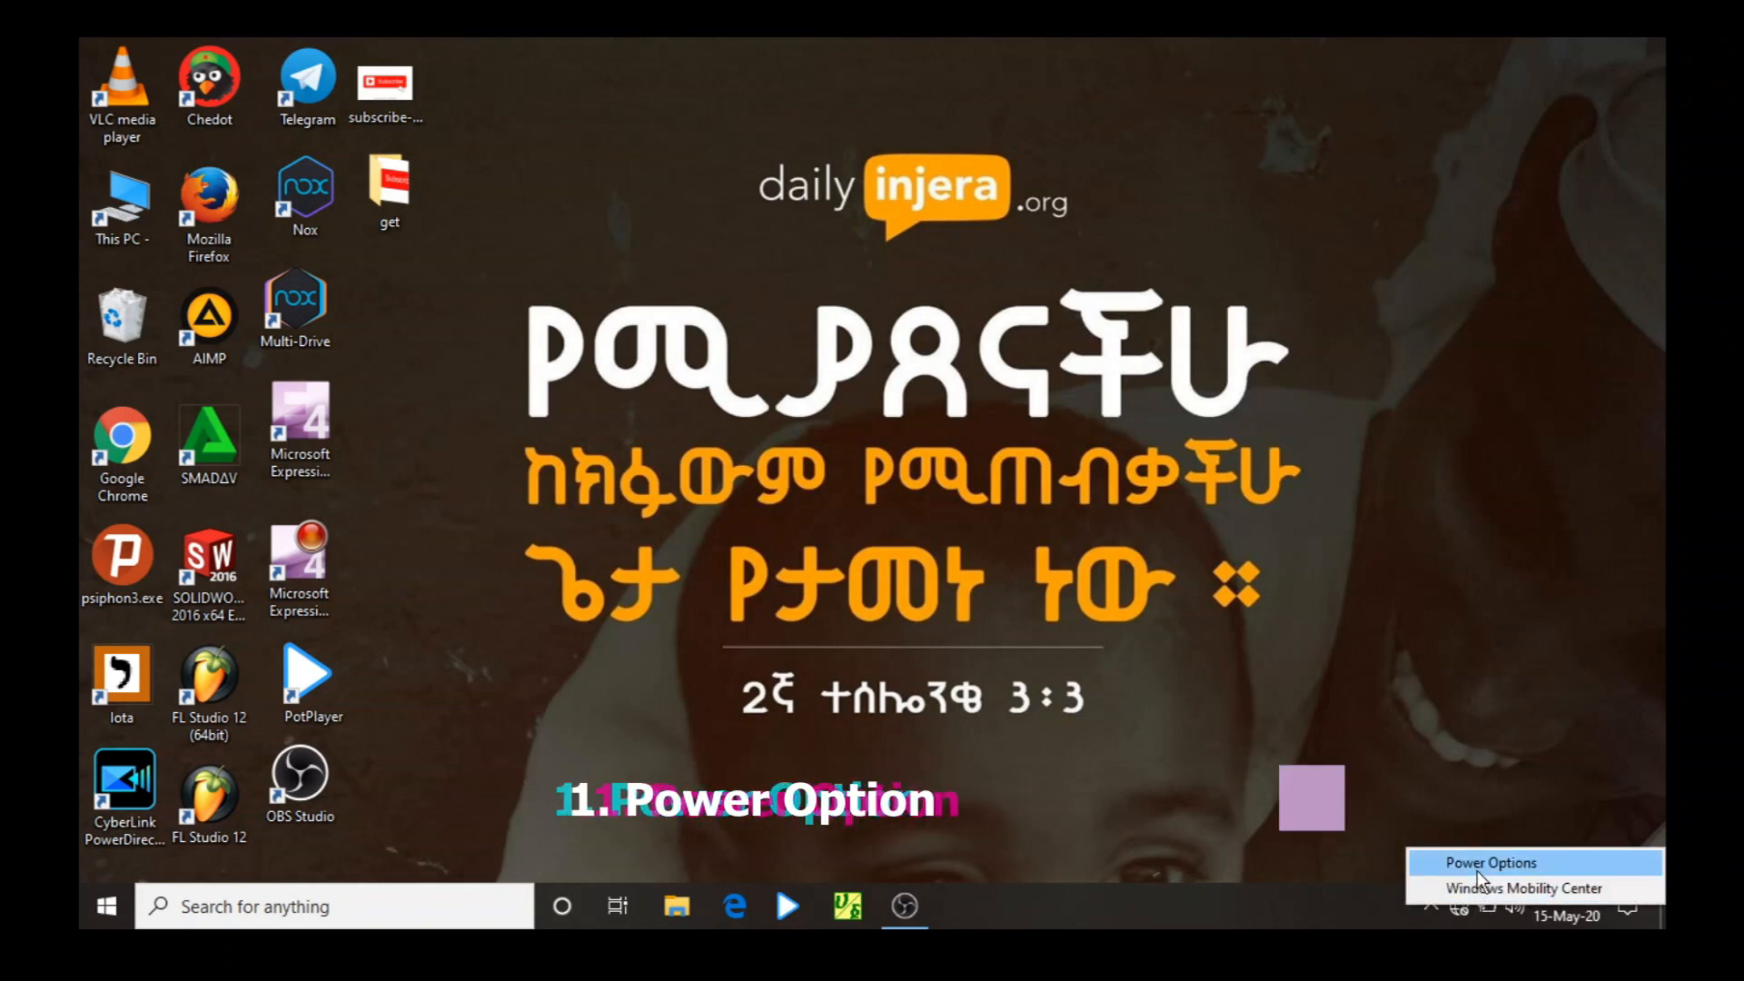
click(1477, 870)
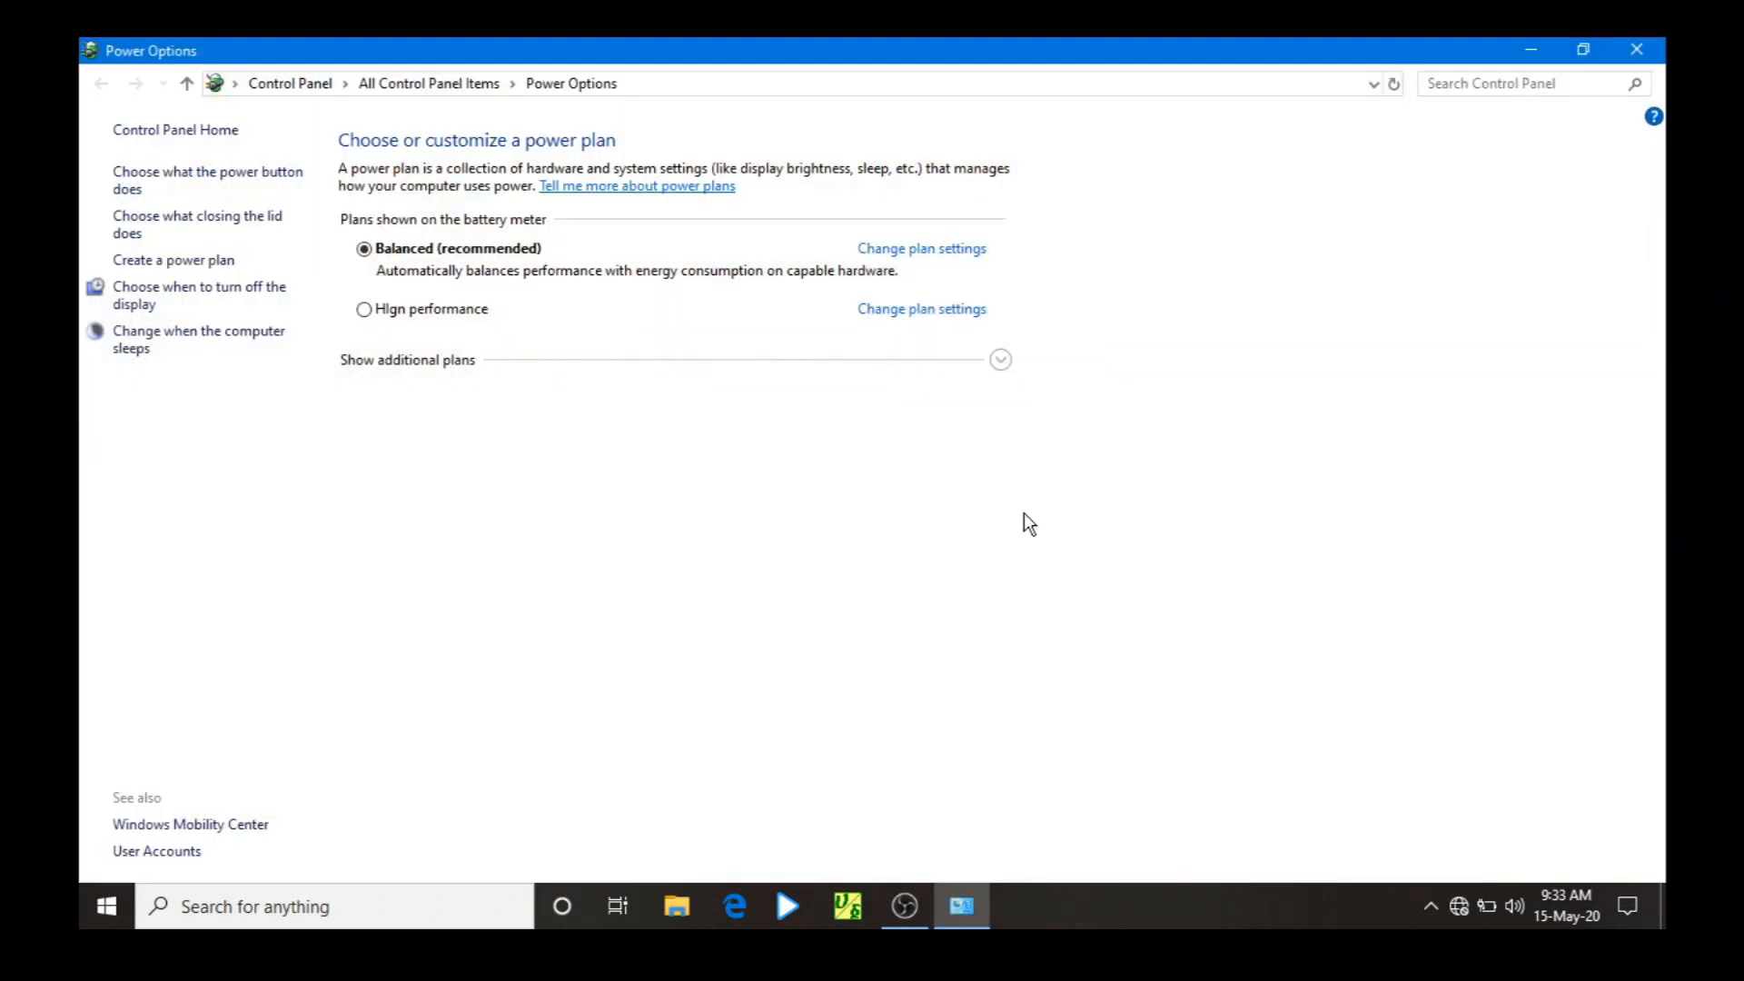
click(1615, 43)
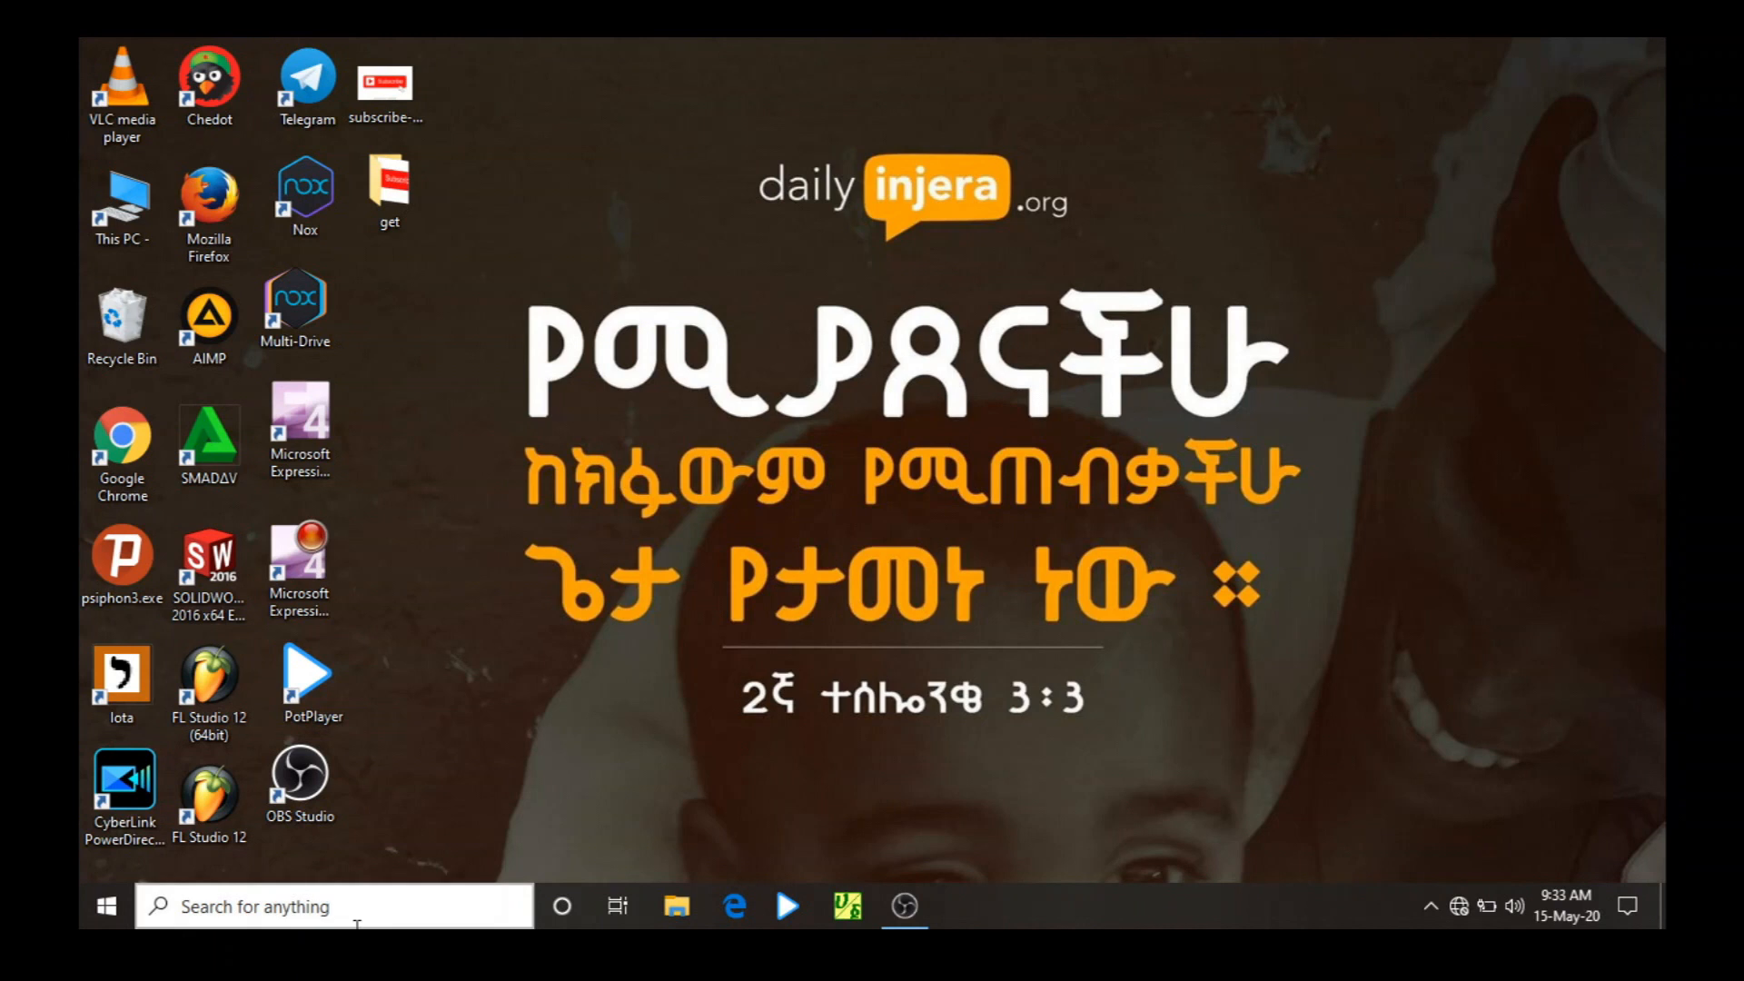
Step: Find Control Panel by searching for "control", switch its Power Options plan to High performance, and close the window
click(357, 921)
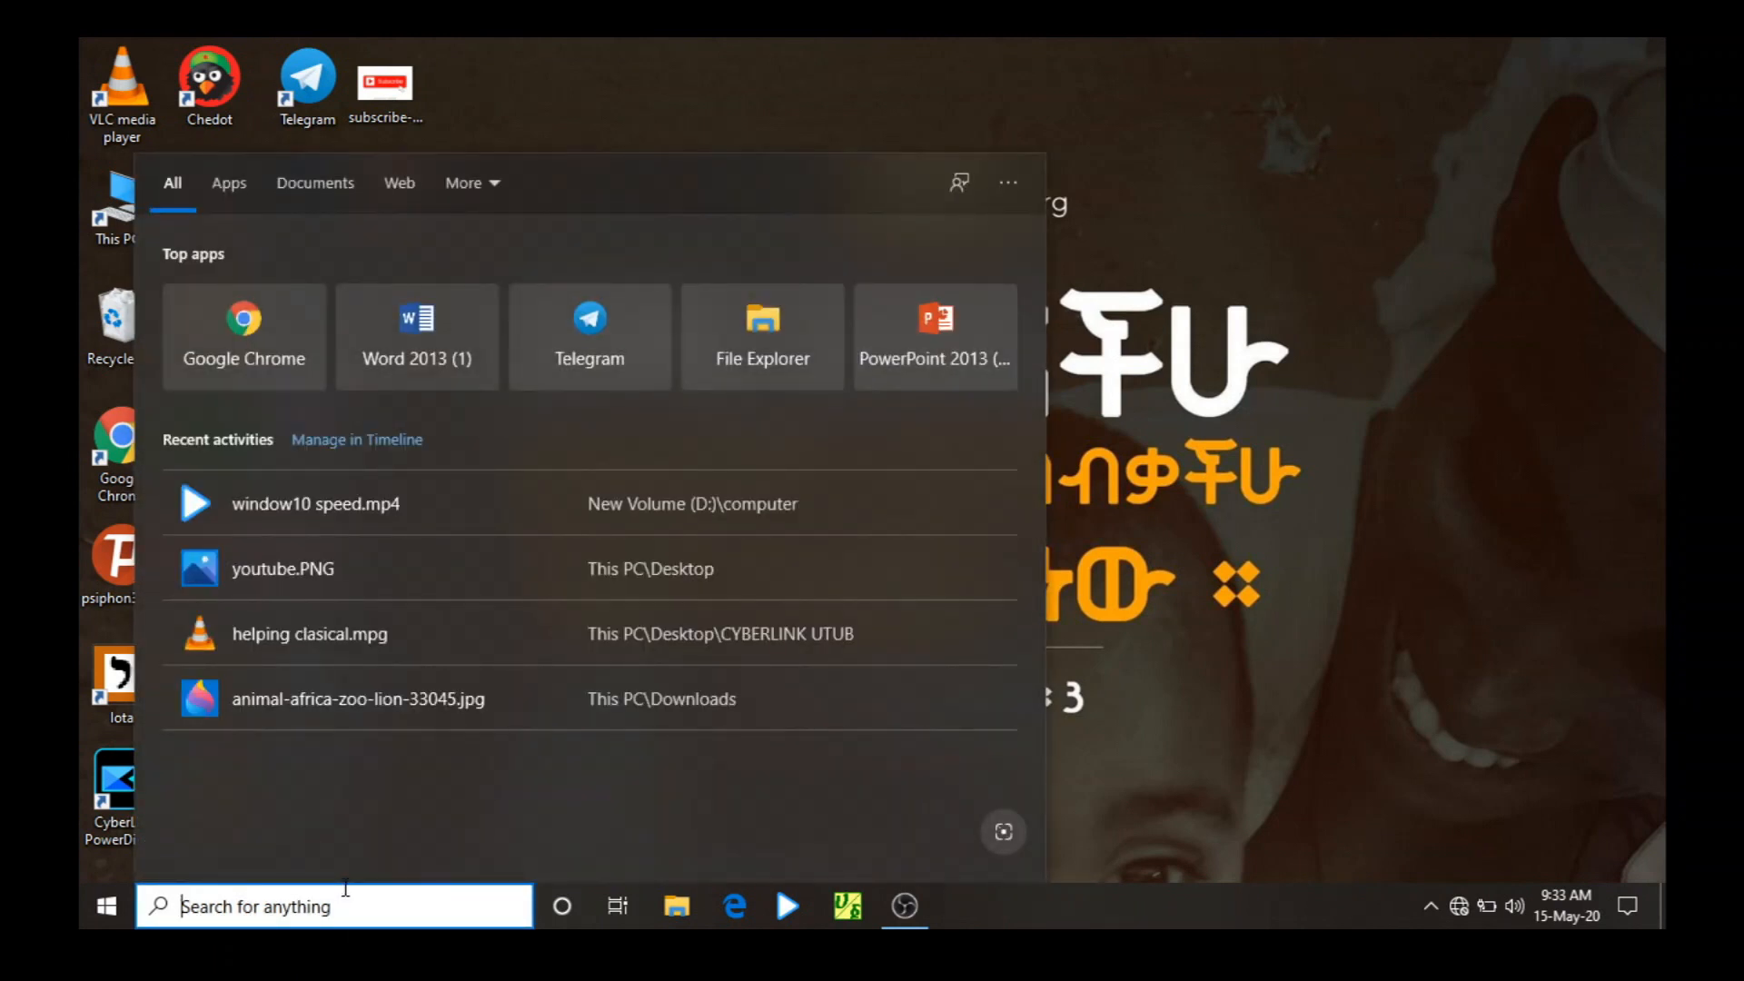
text(cont)
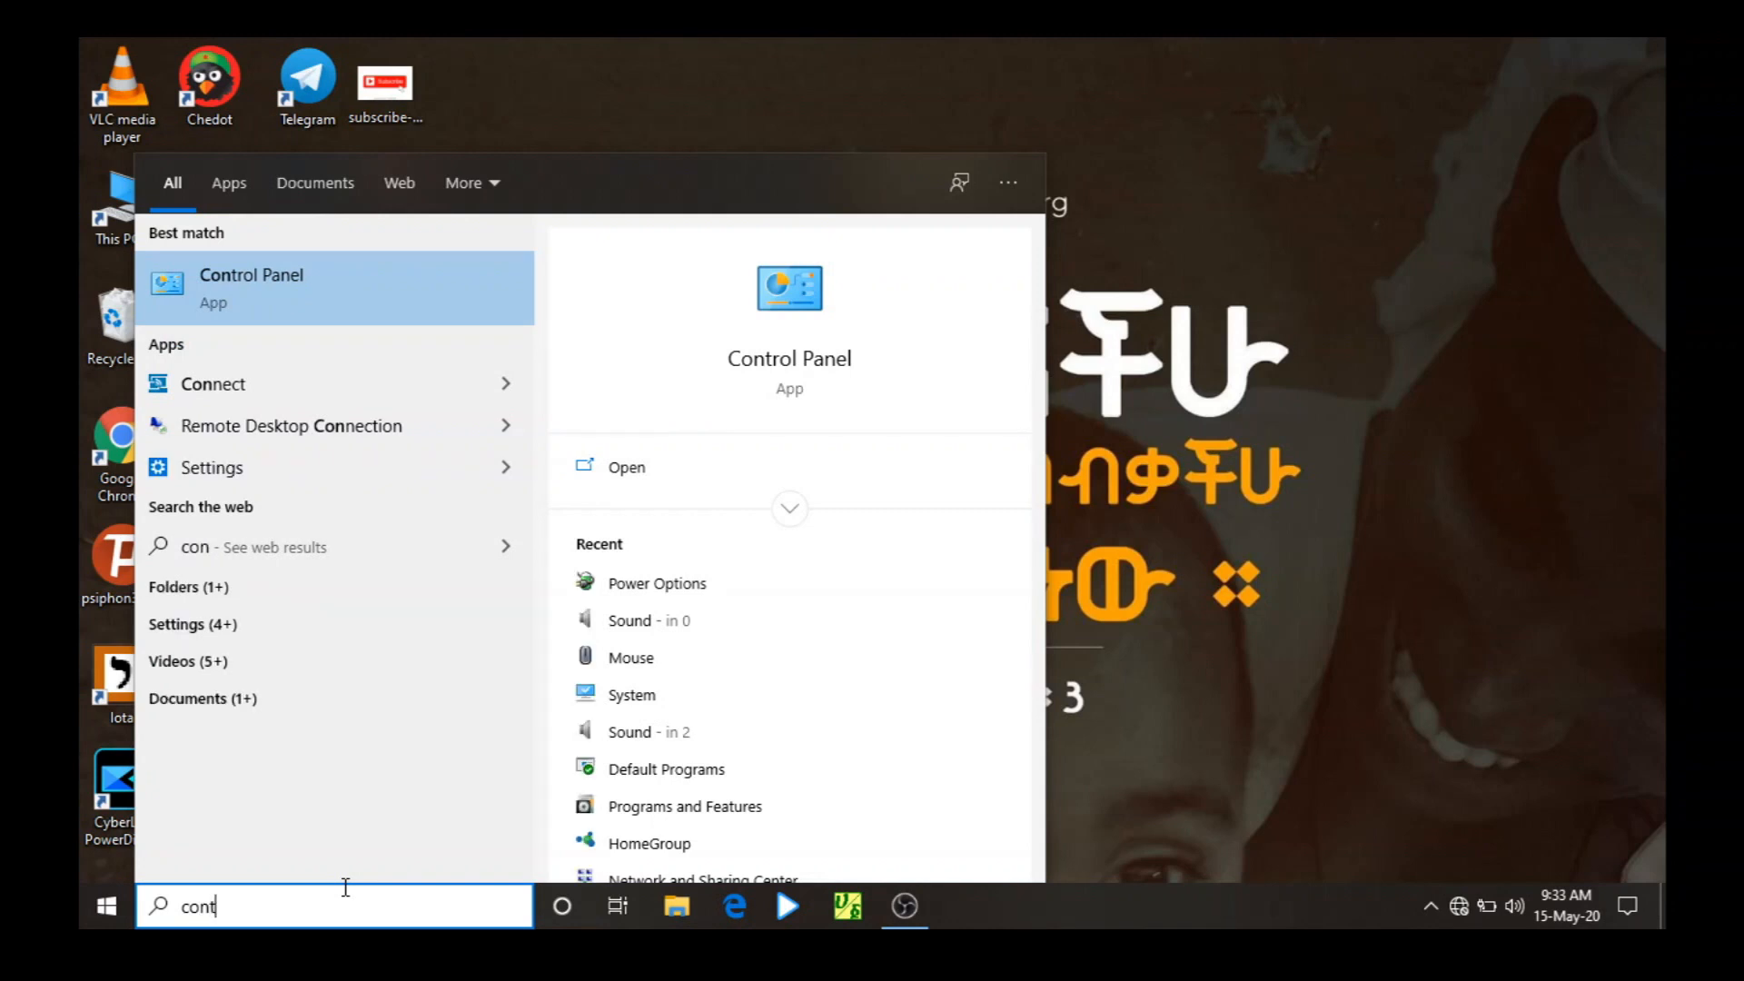
text(rol)
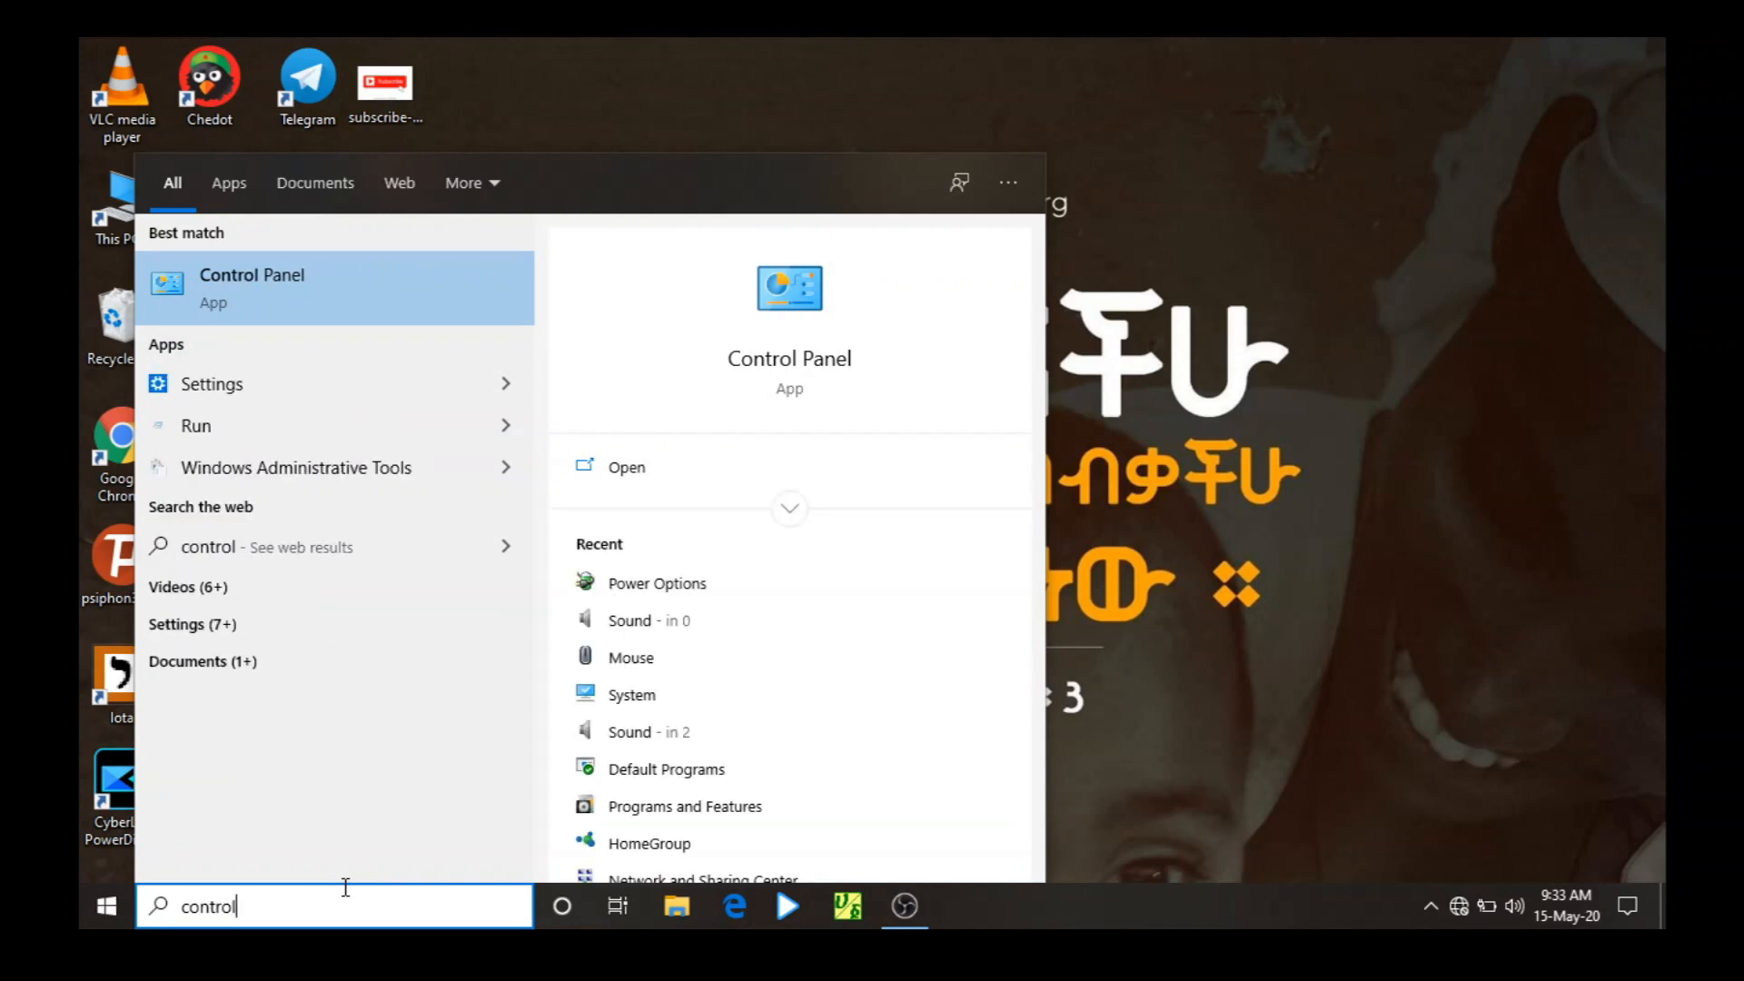
click(298, 292)
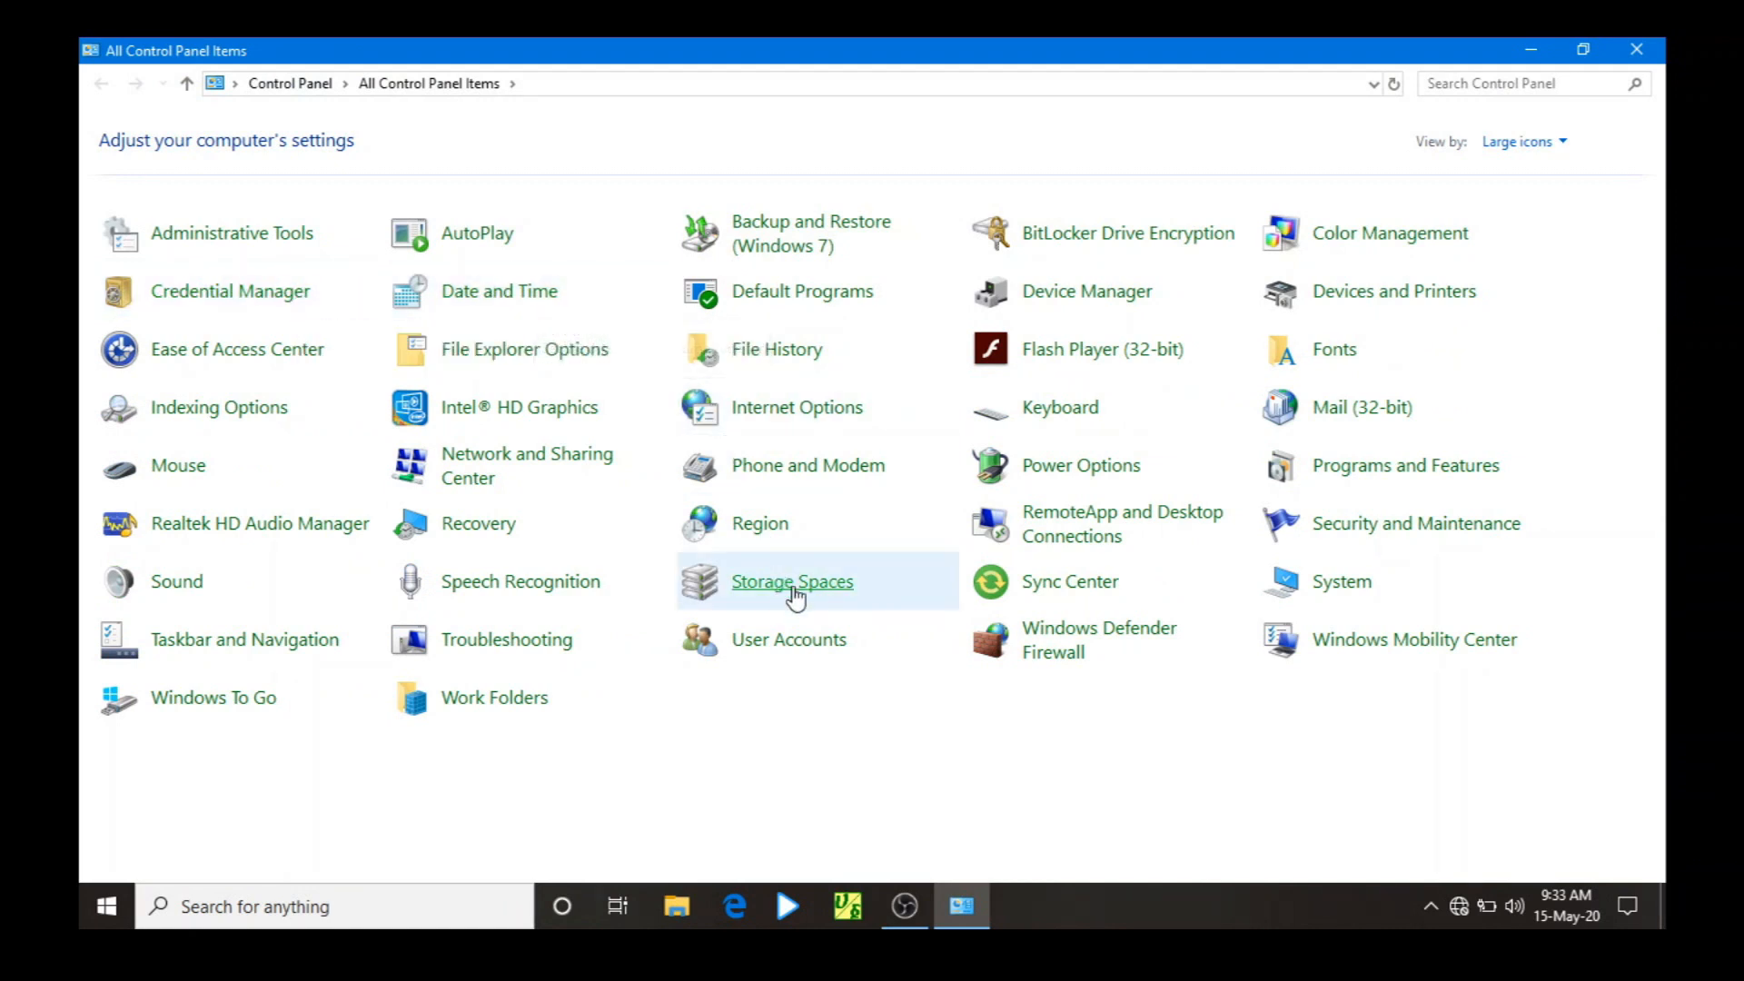
click(1047, 466)
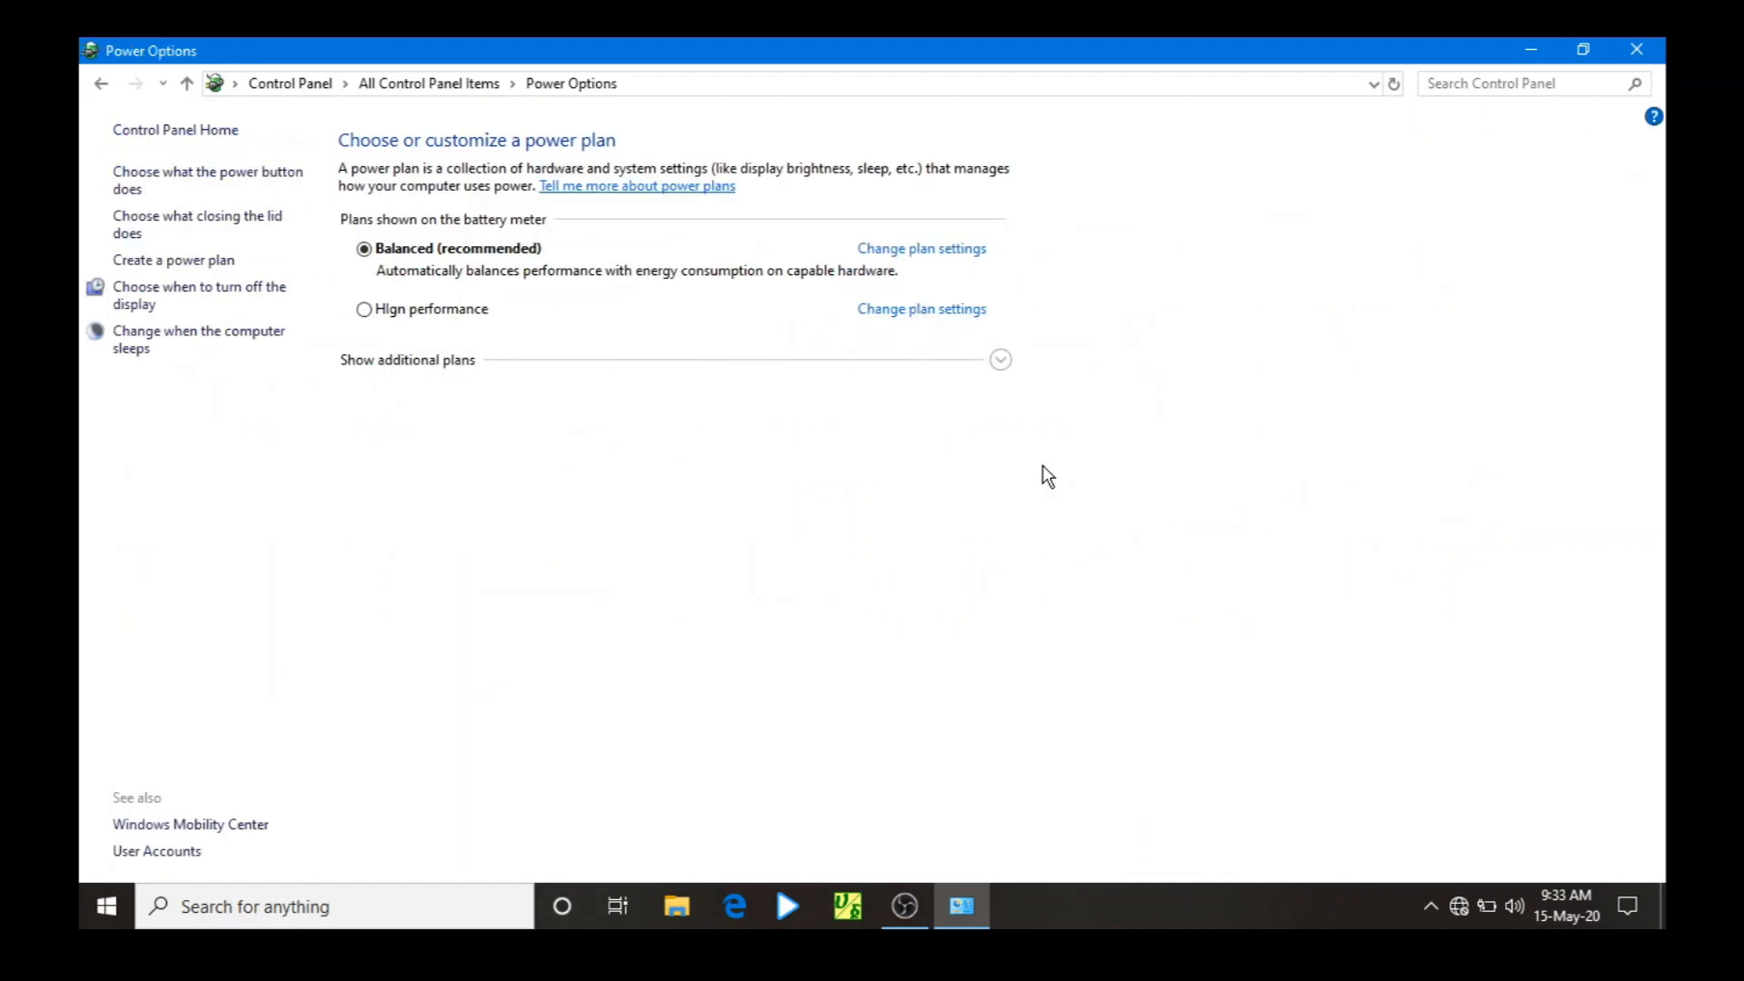
click(366, 316)
click(1647, 42)
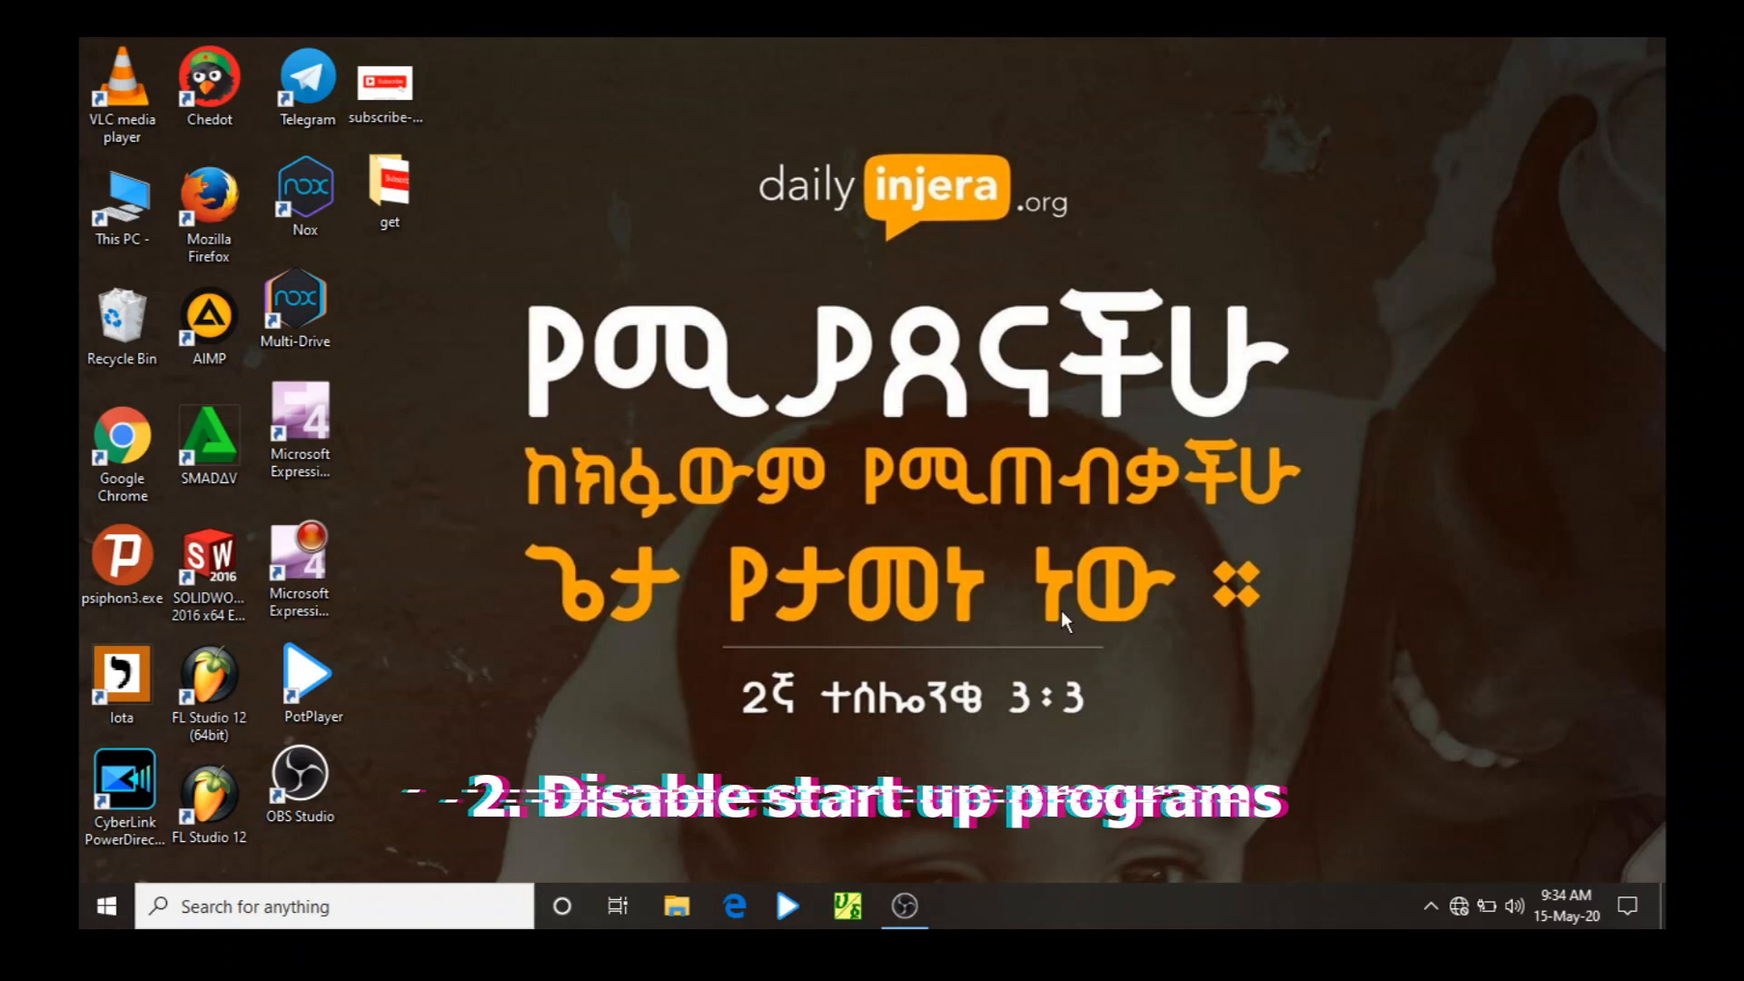
Step: Open Task Manager in its detailed view and show the list of startup programs
right_click(1128, 904)
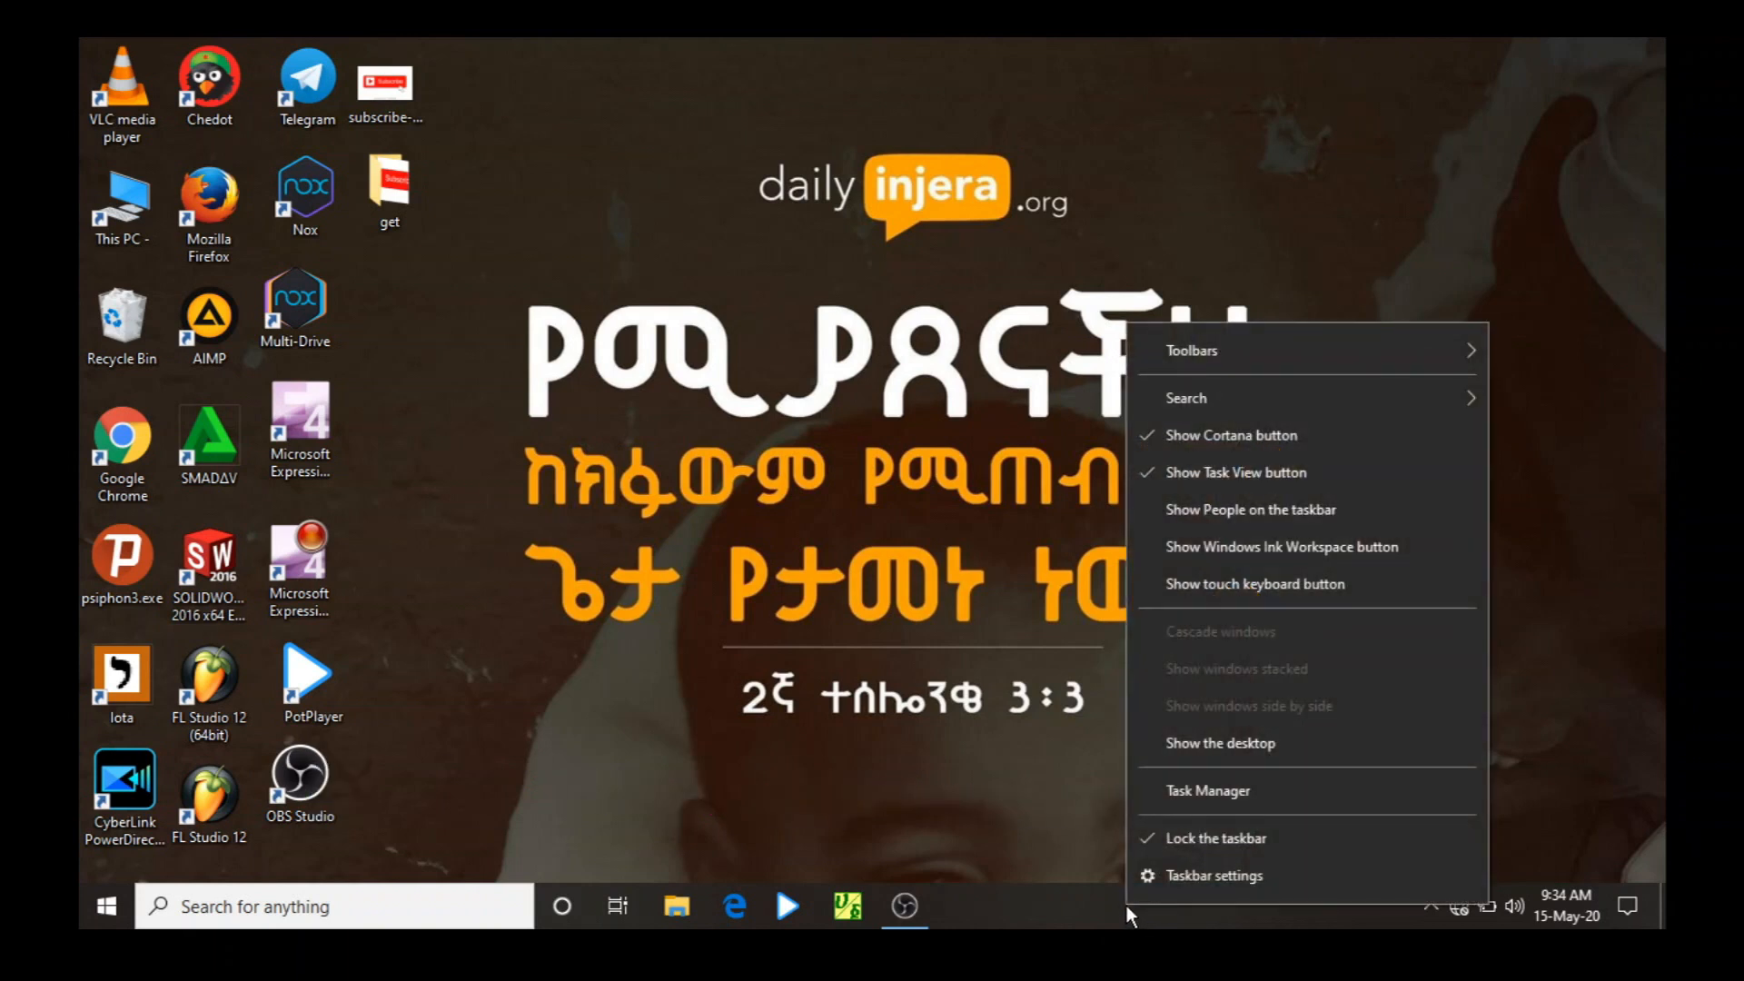
click(1171, 801)
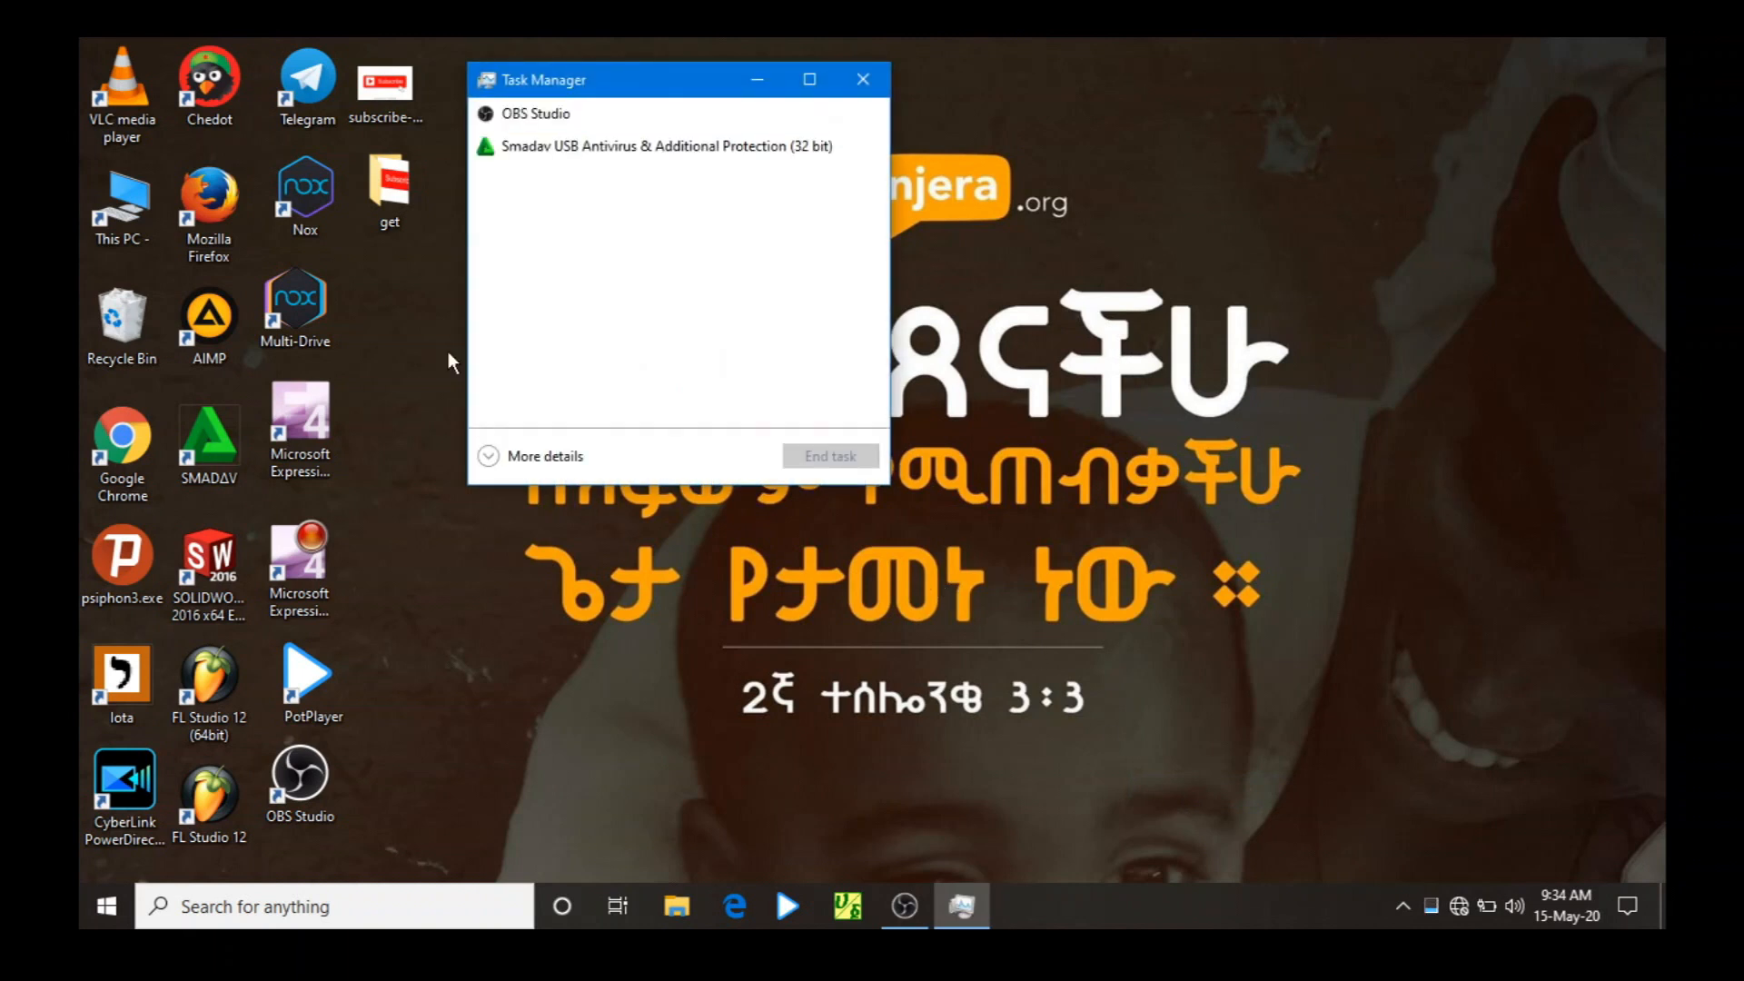
click(518, 454)
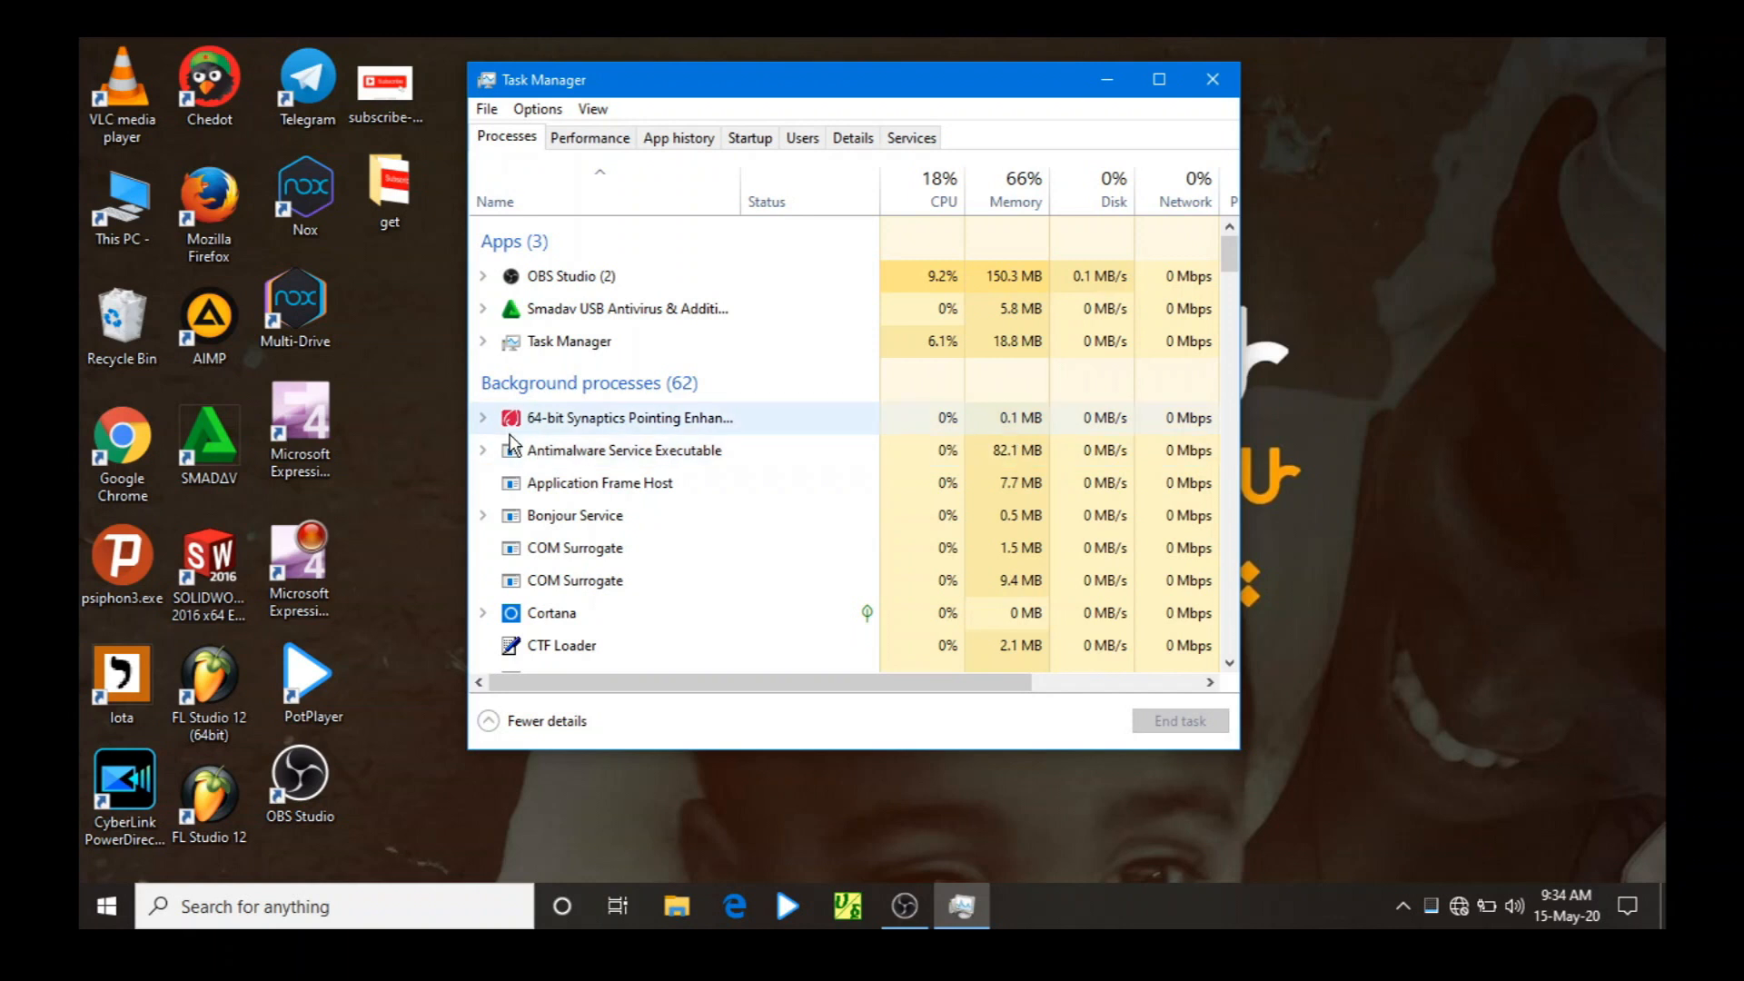
click(746, 144)
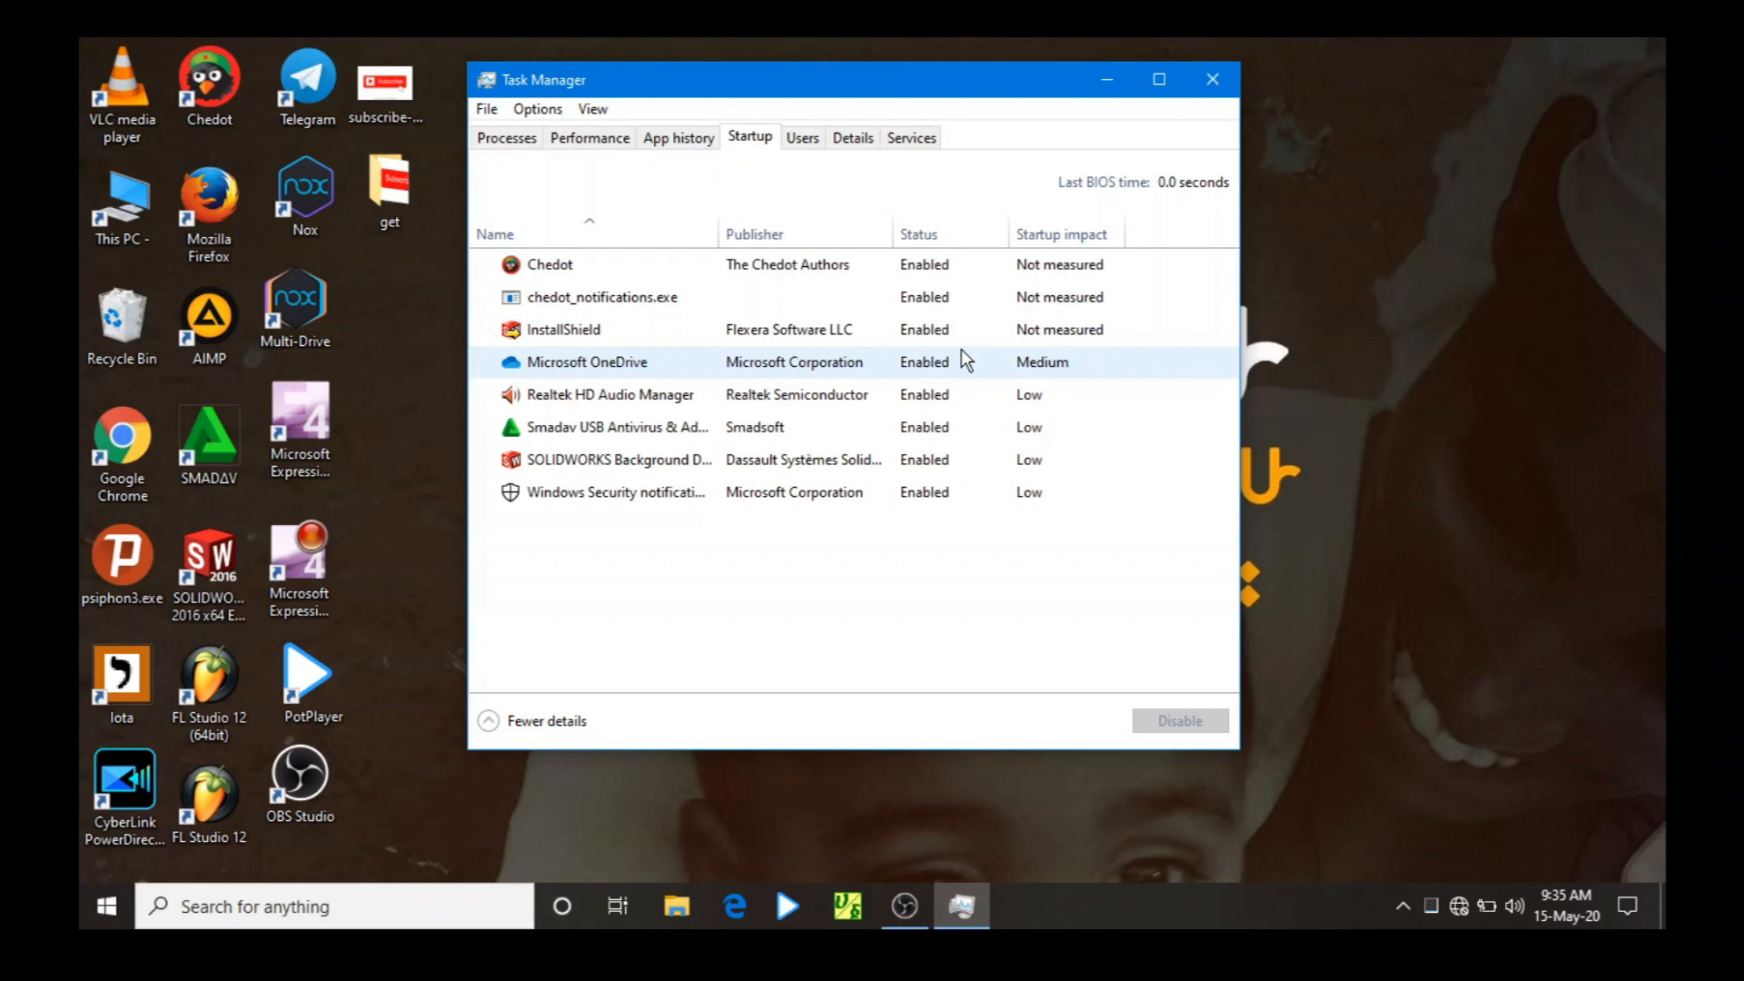
Step: Disable Chedot, chedot_notifications.exe and the SOLIDWORKS Background entry in the startup programs list
click(926, 263)
click(1181, 717)
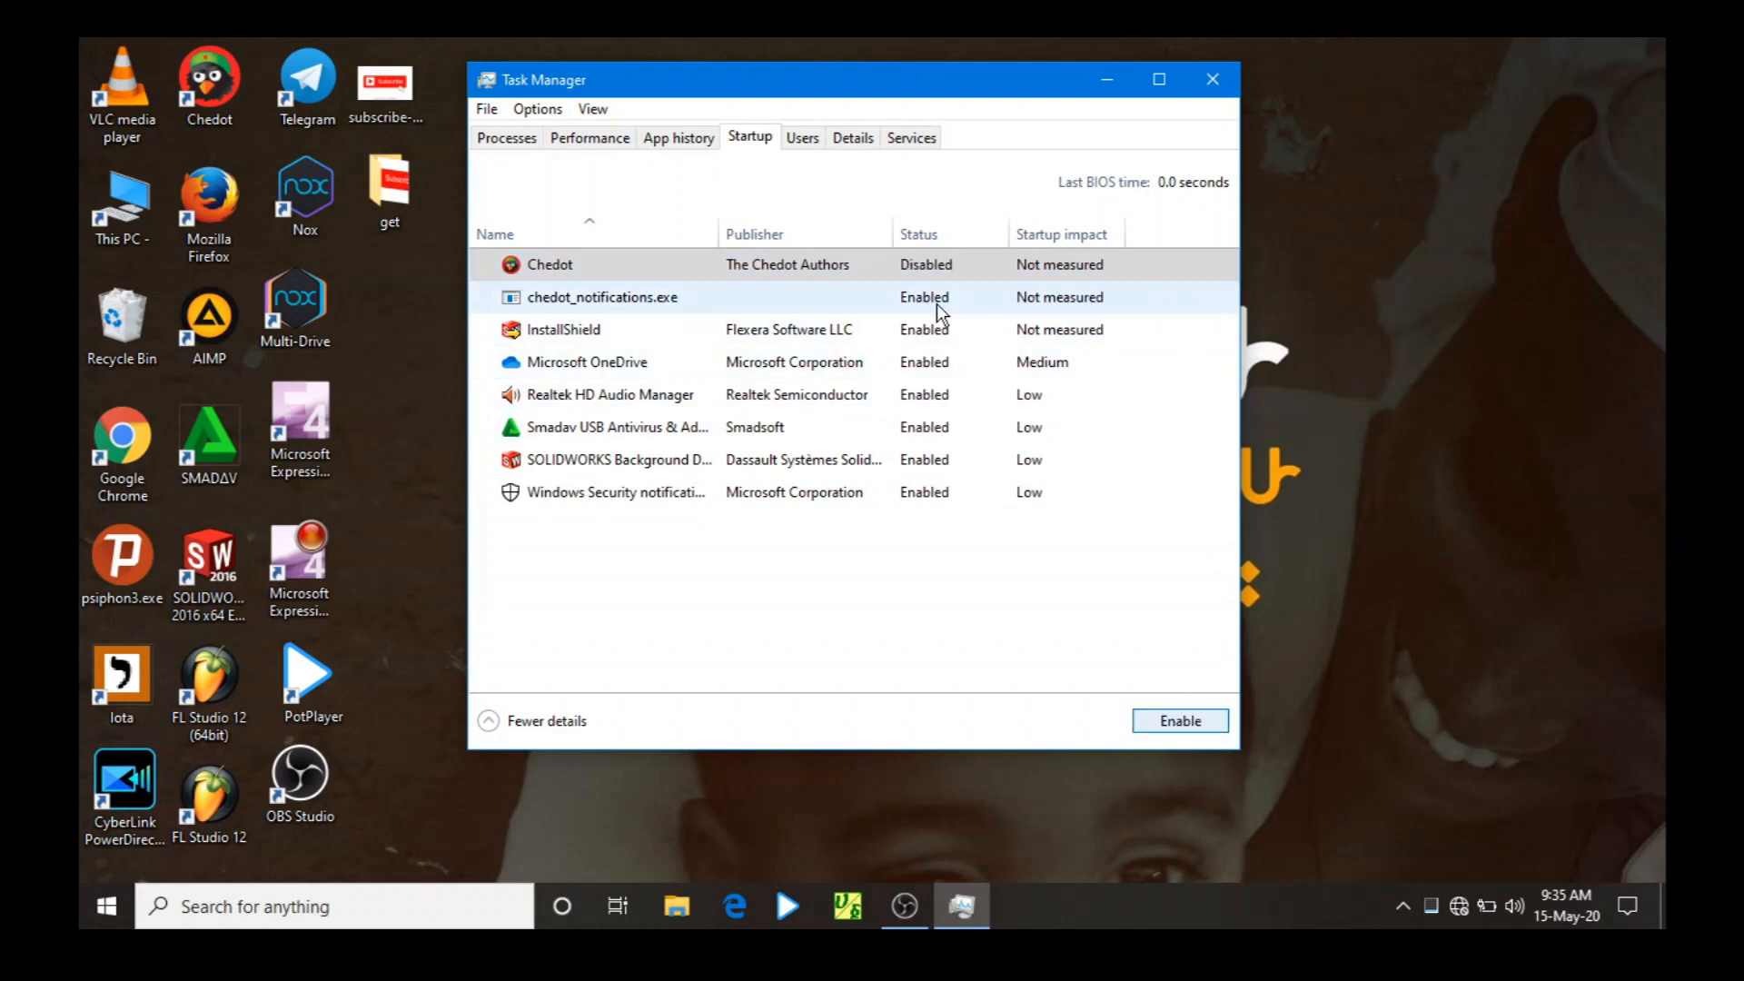
click(936, 304)
click(1177, 721)
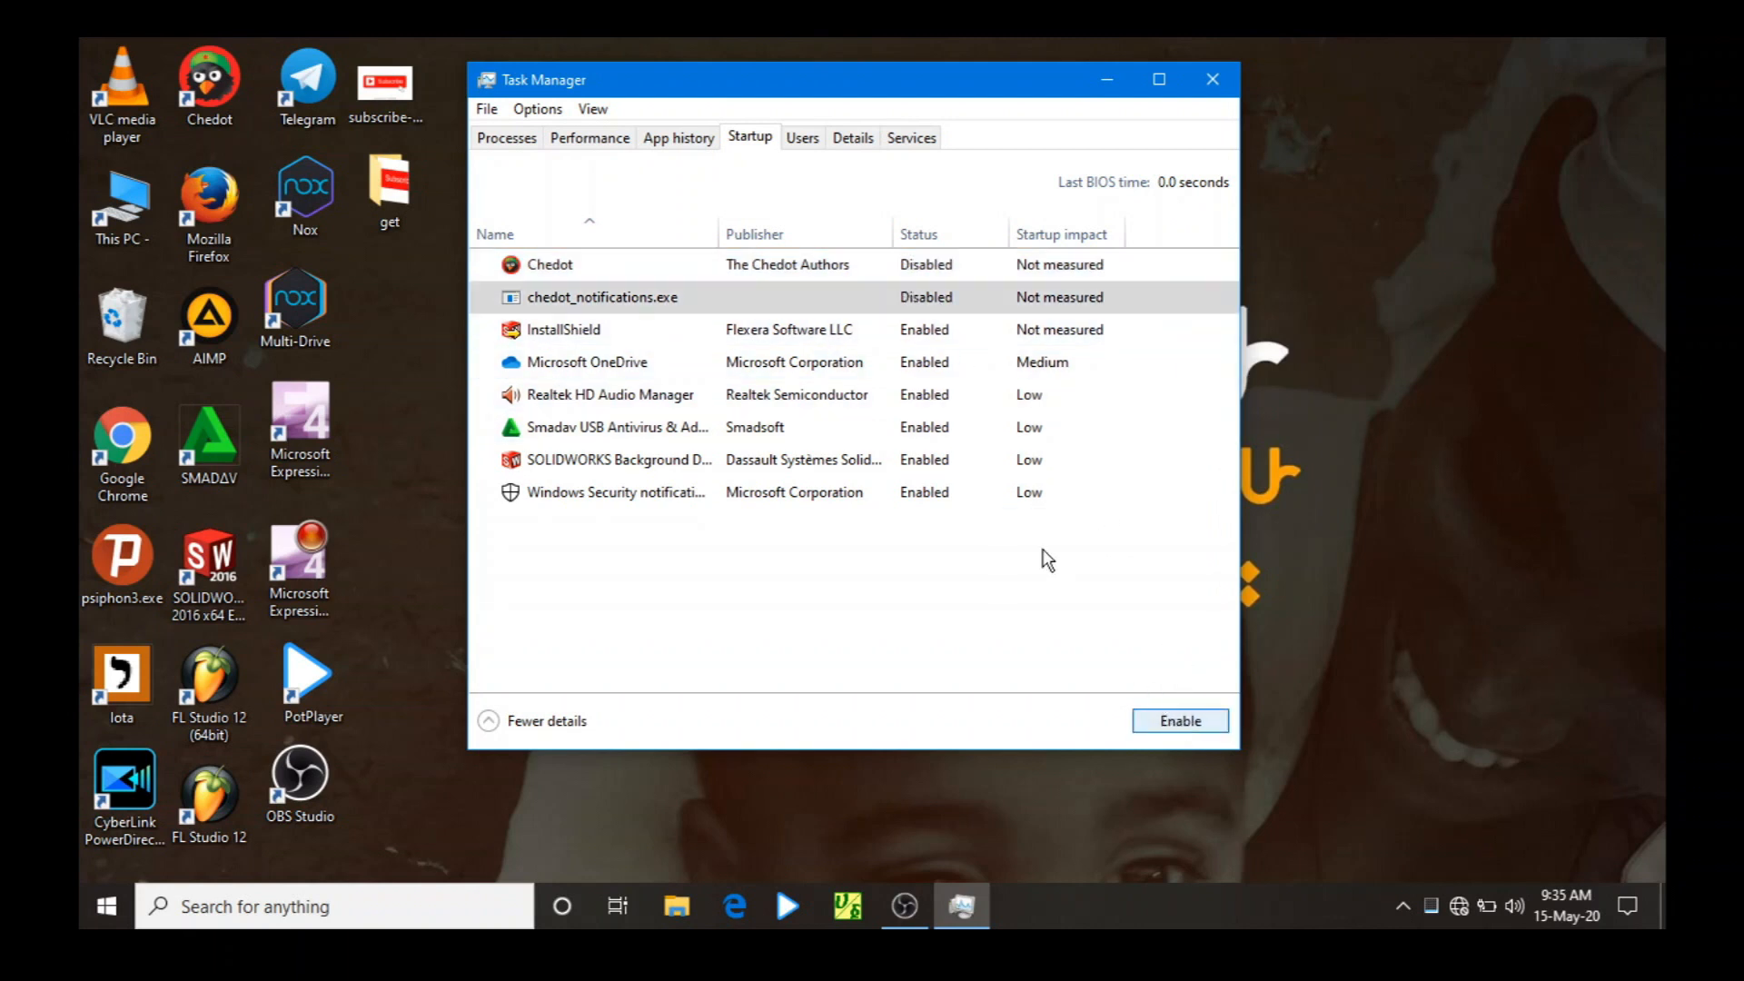
click(1045, 463)
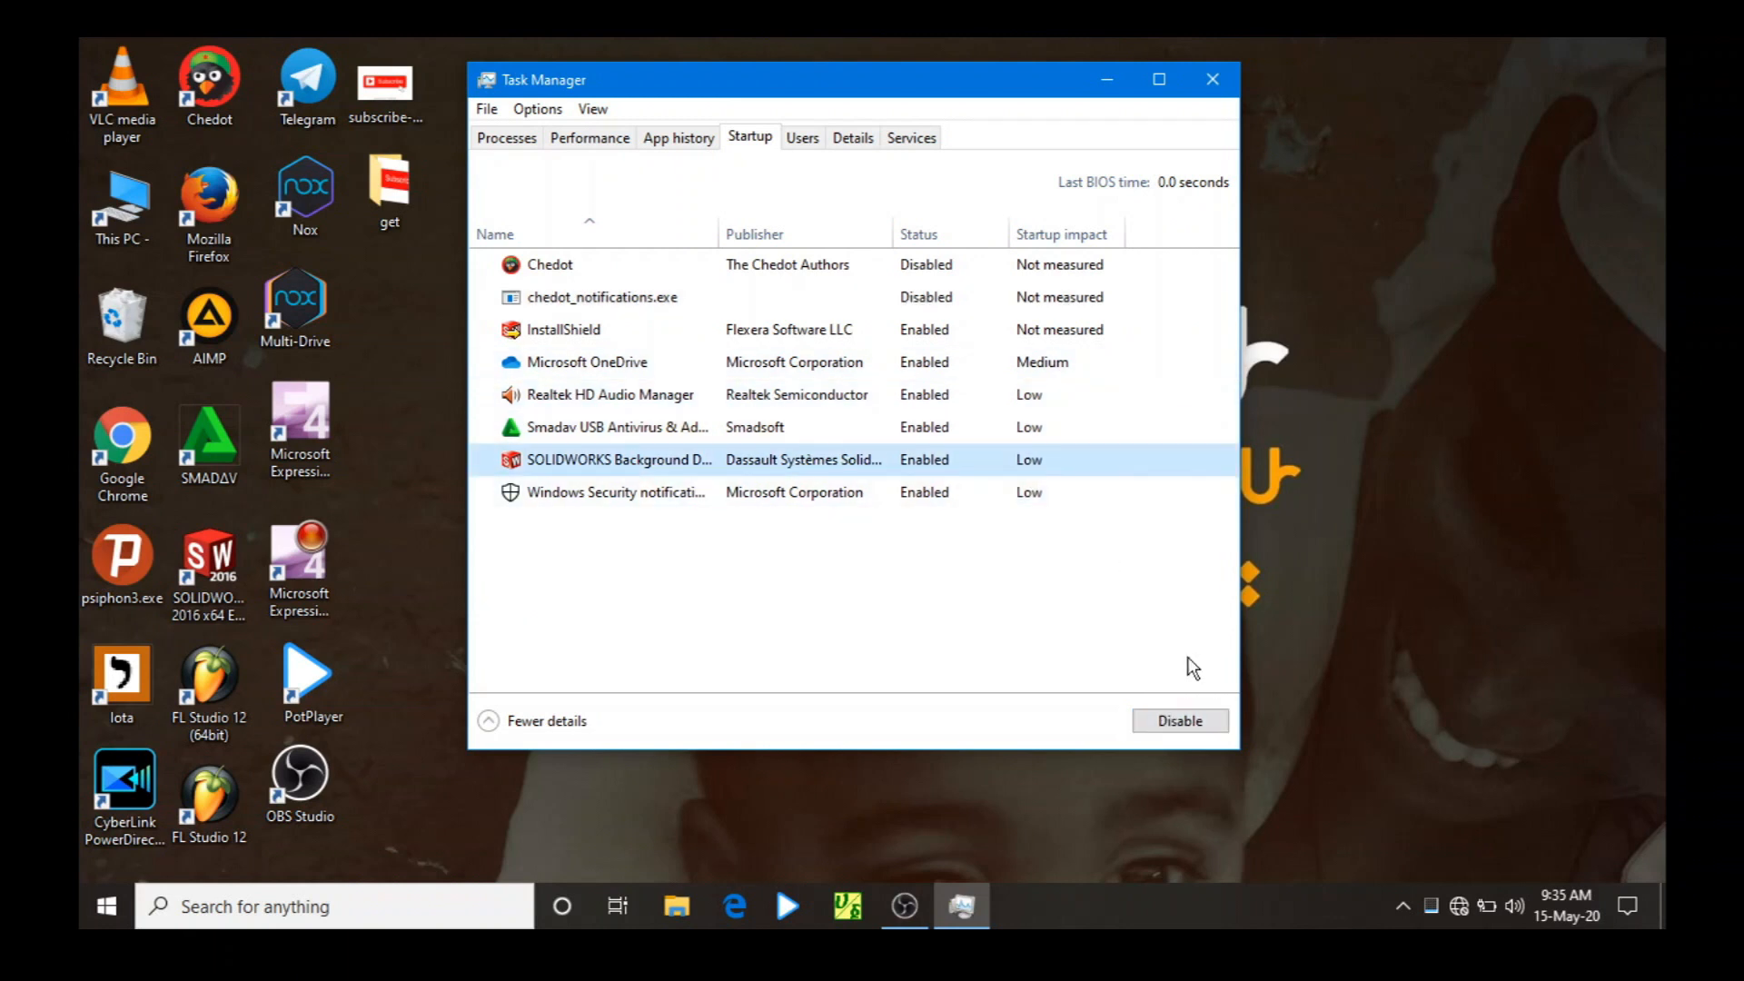
click(1180, 720)
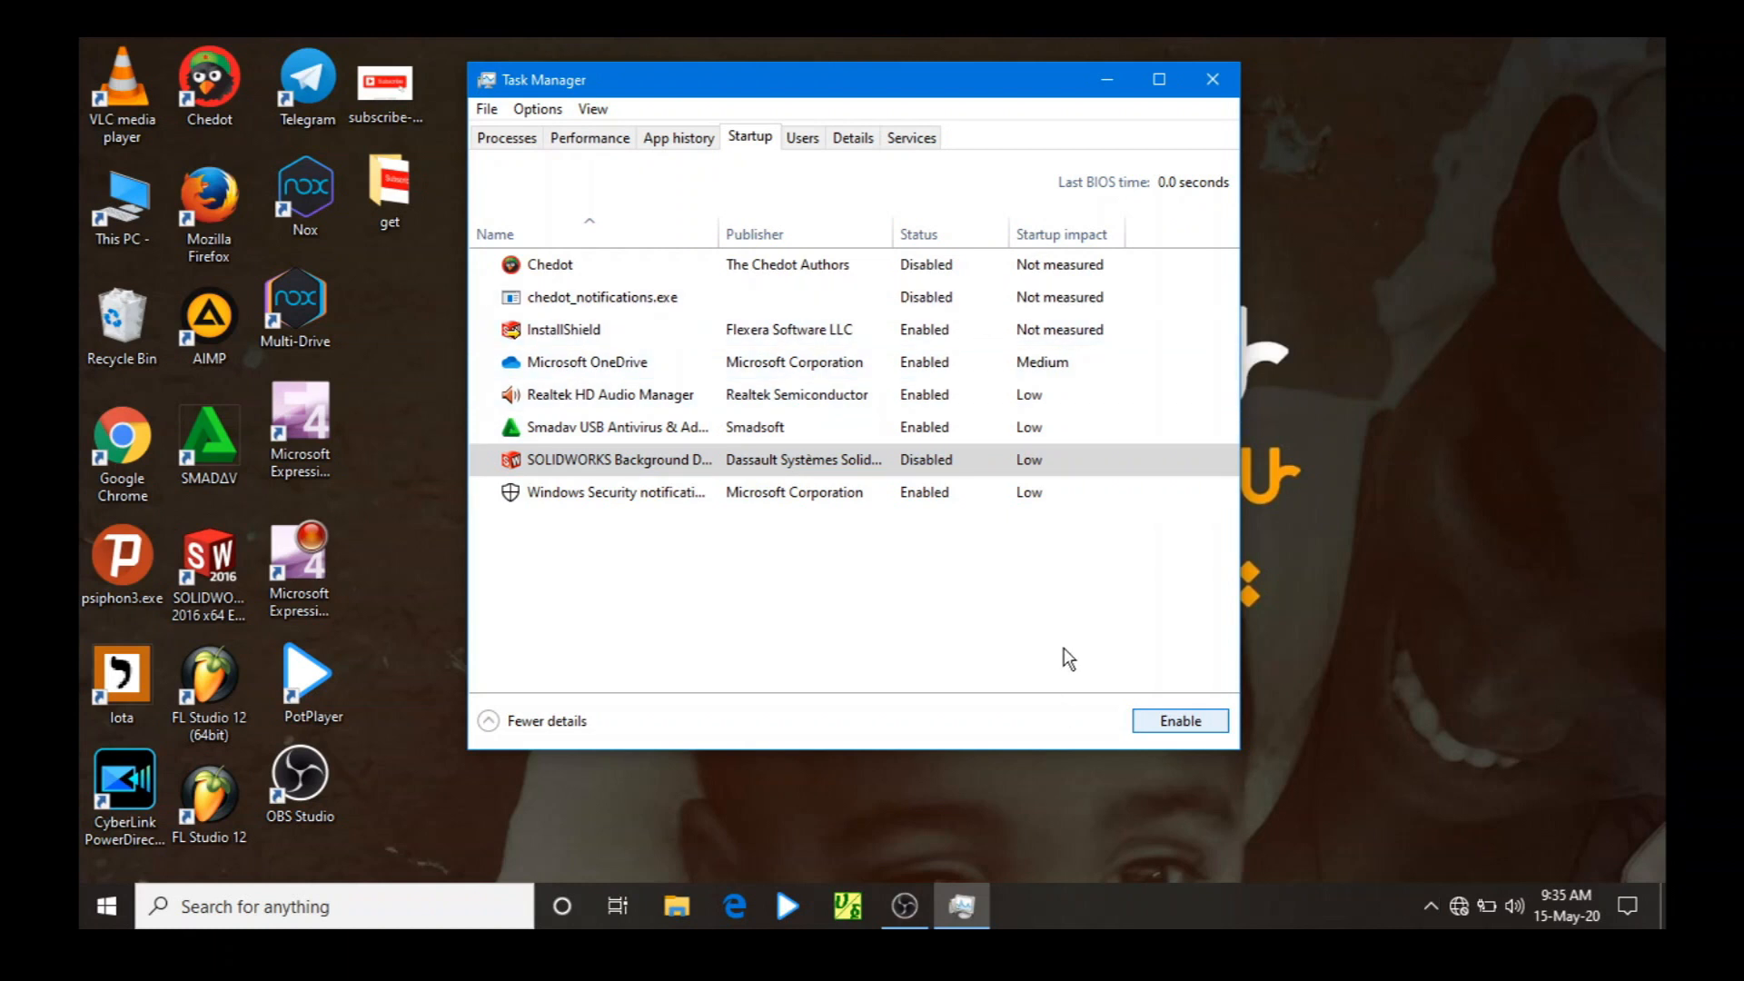
Step: Check the hidden notification area icons for background programs and close Task Manager
click(1431, 908)
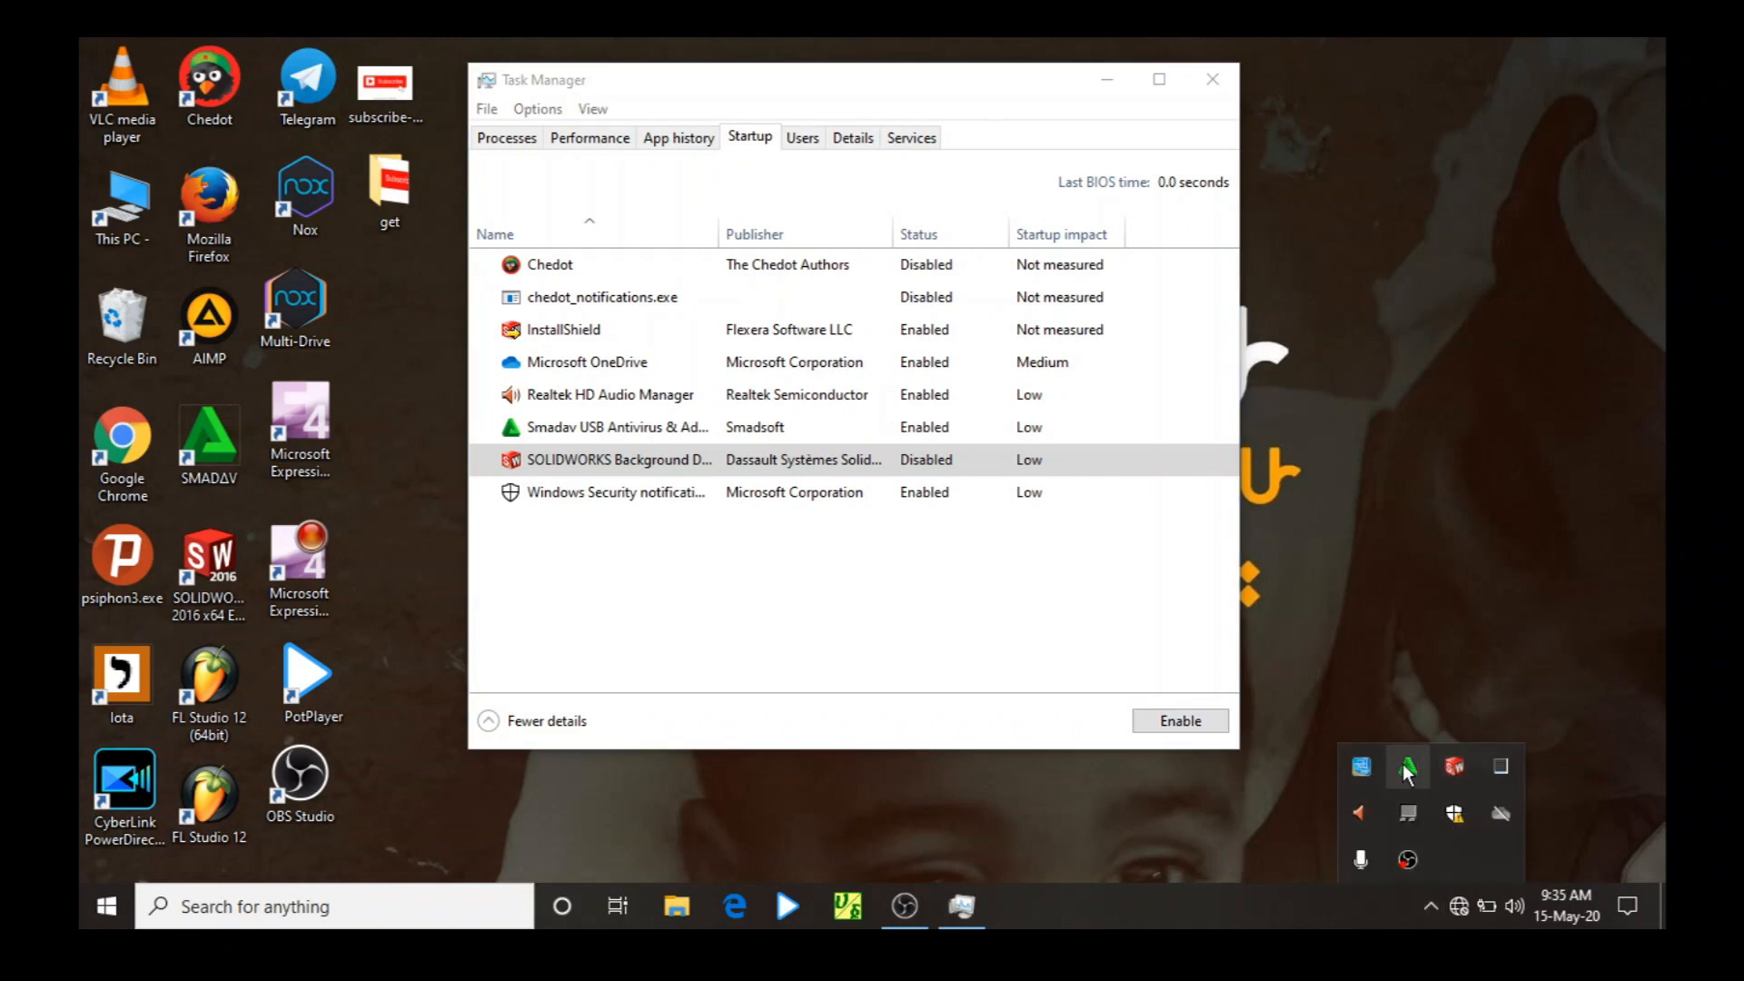
click(1372, 630)
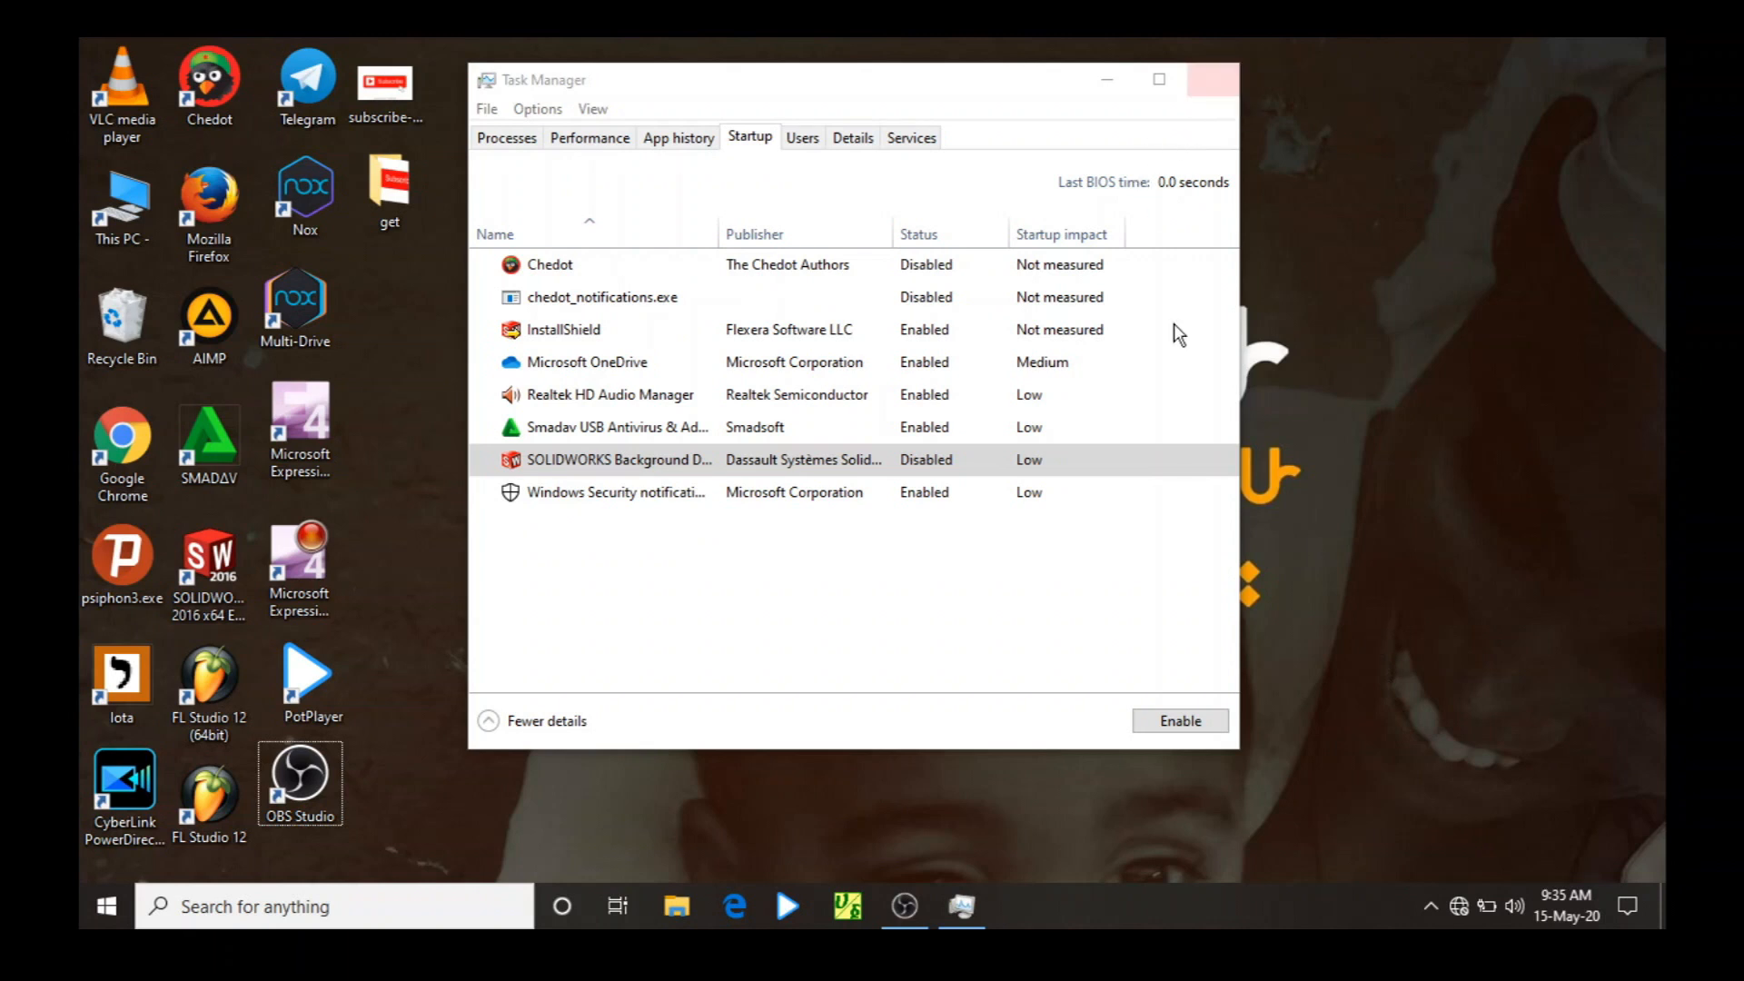
click(1222, 81)
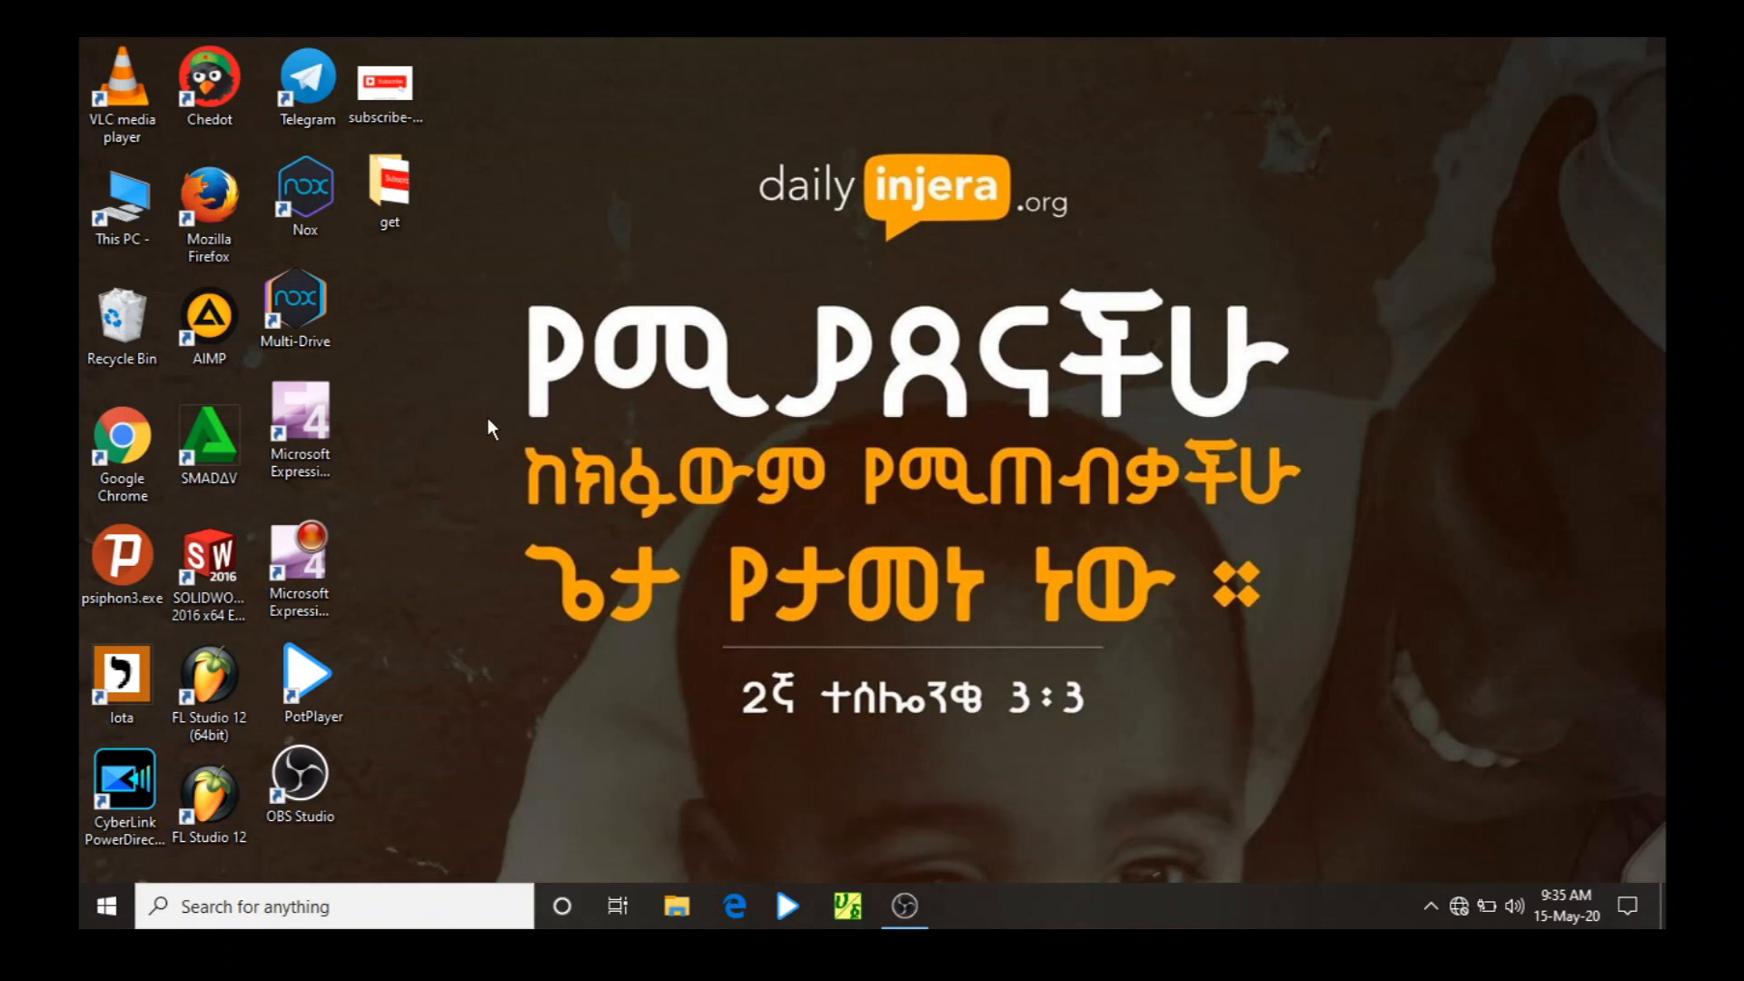
Step: Open the Windows Temp folder by running the command temp from the Run dialog
right_click(113, 889)
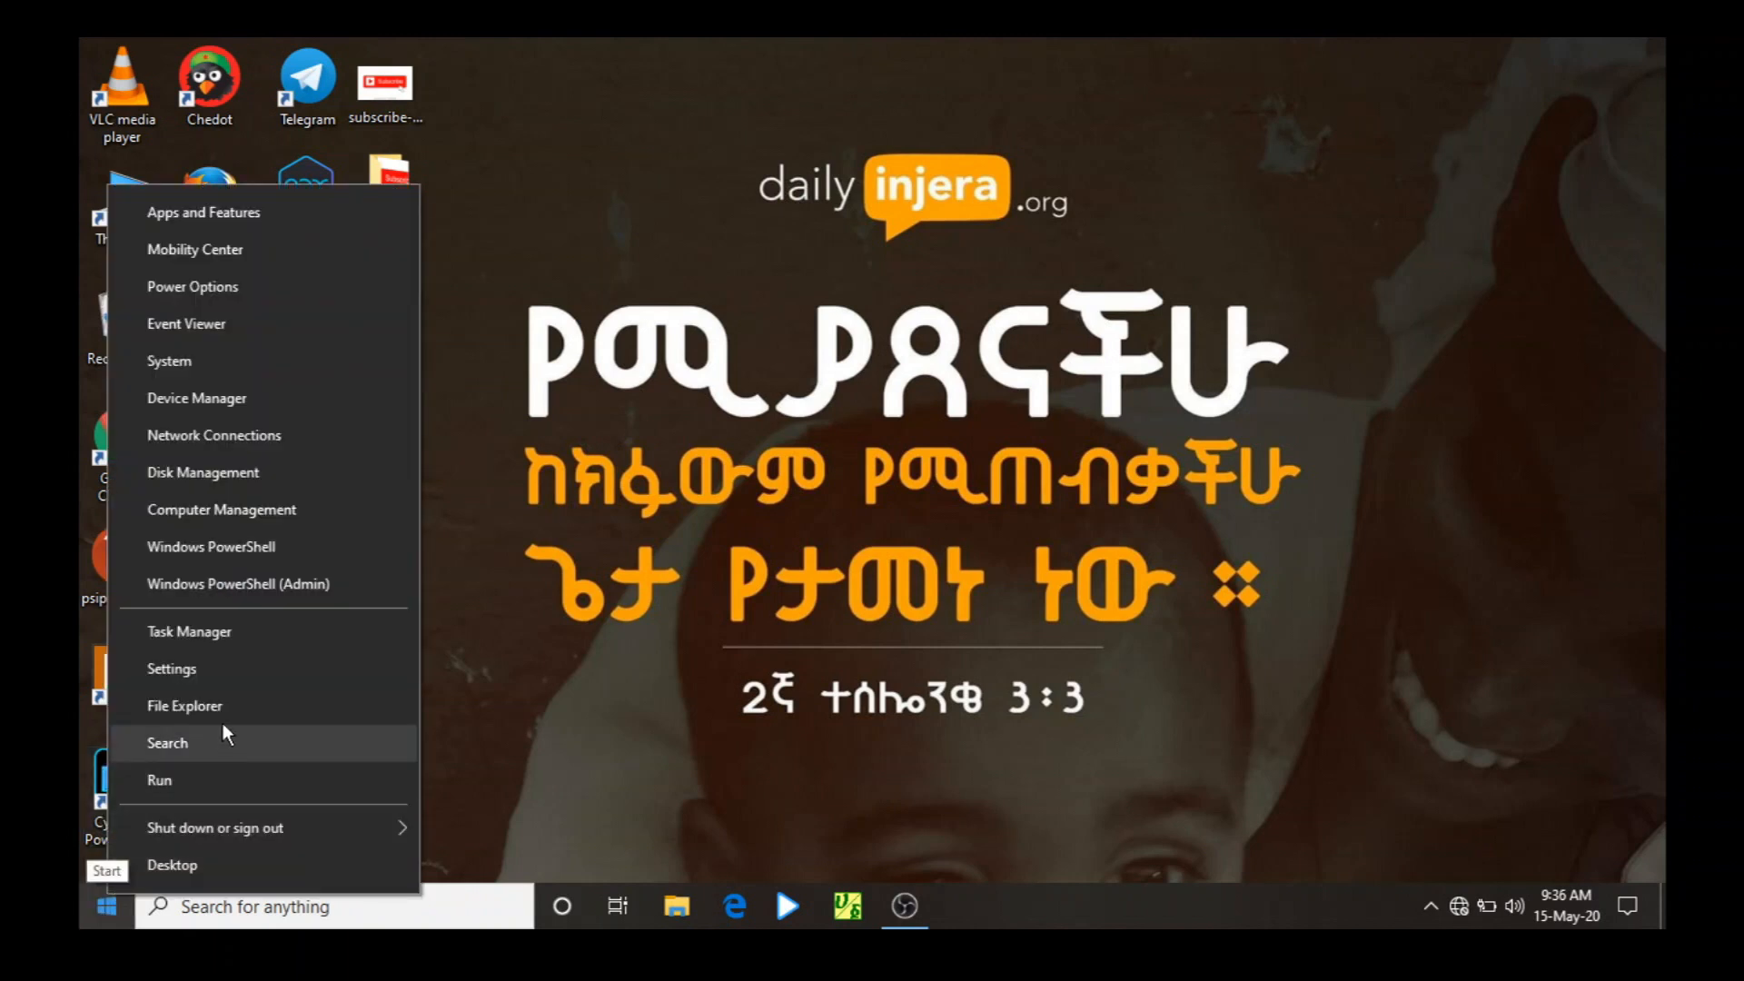
click(237, 783)
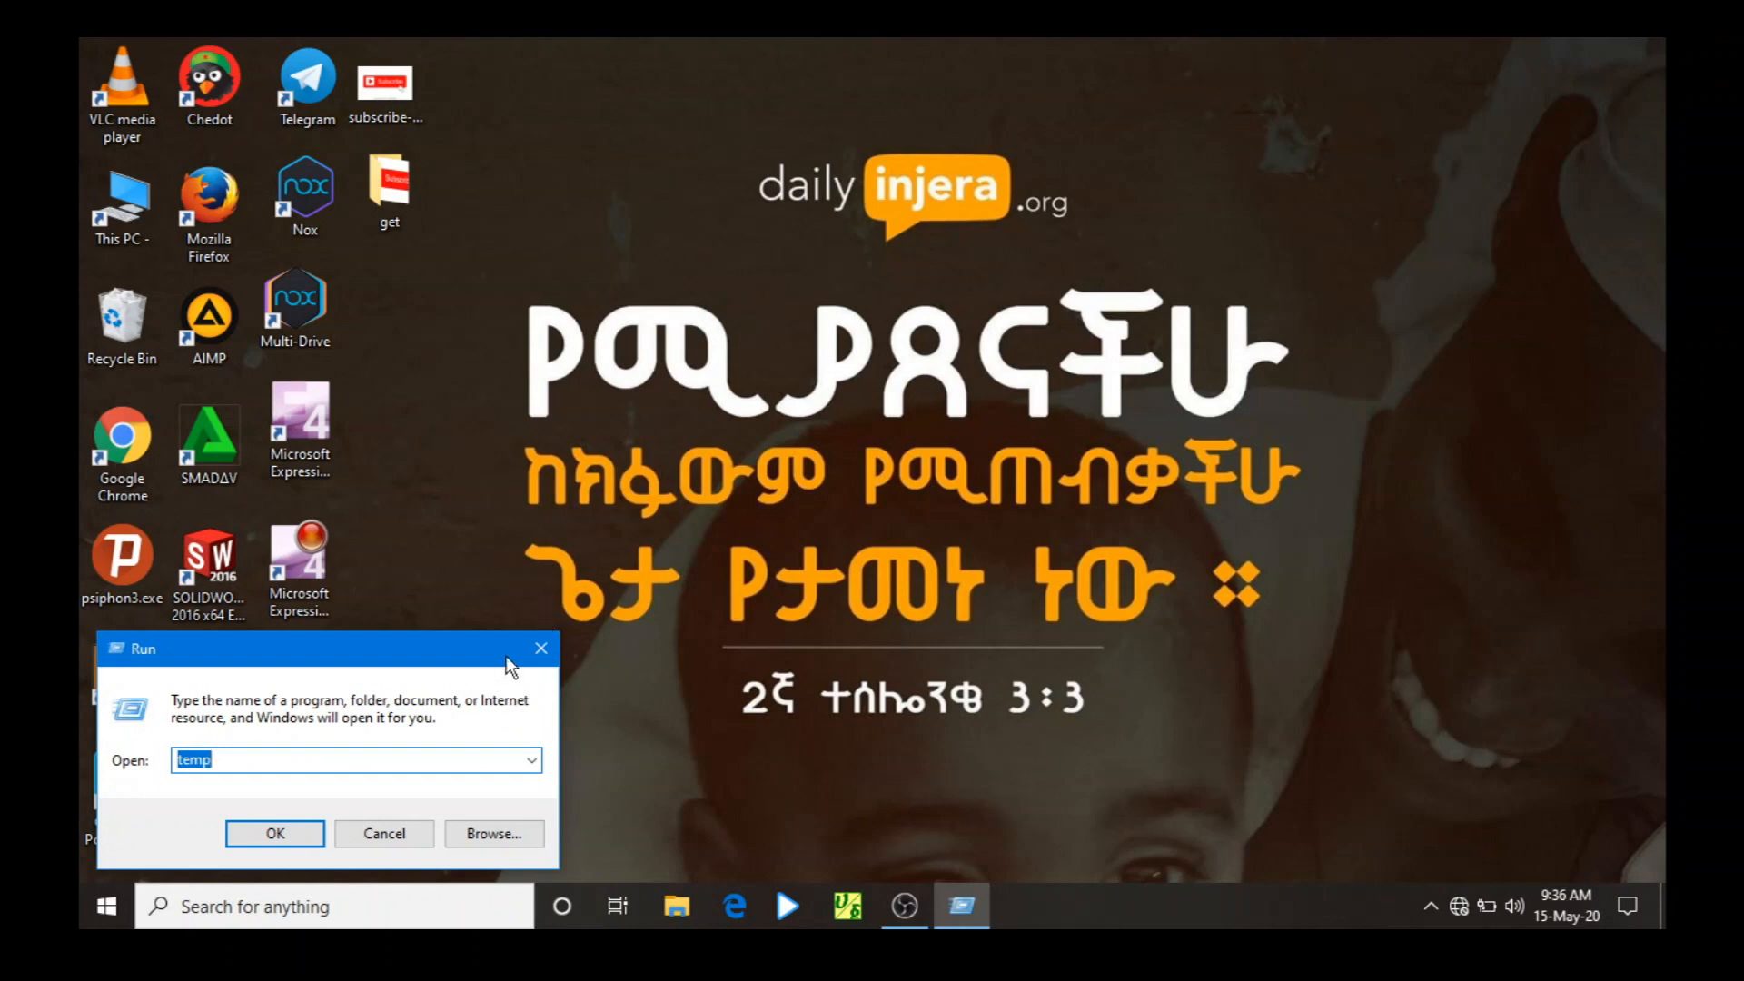
click(383, 763)
key(BackSpace)
key(BackSpace)
key(BackSpace)
key(BackSpace)
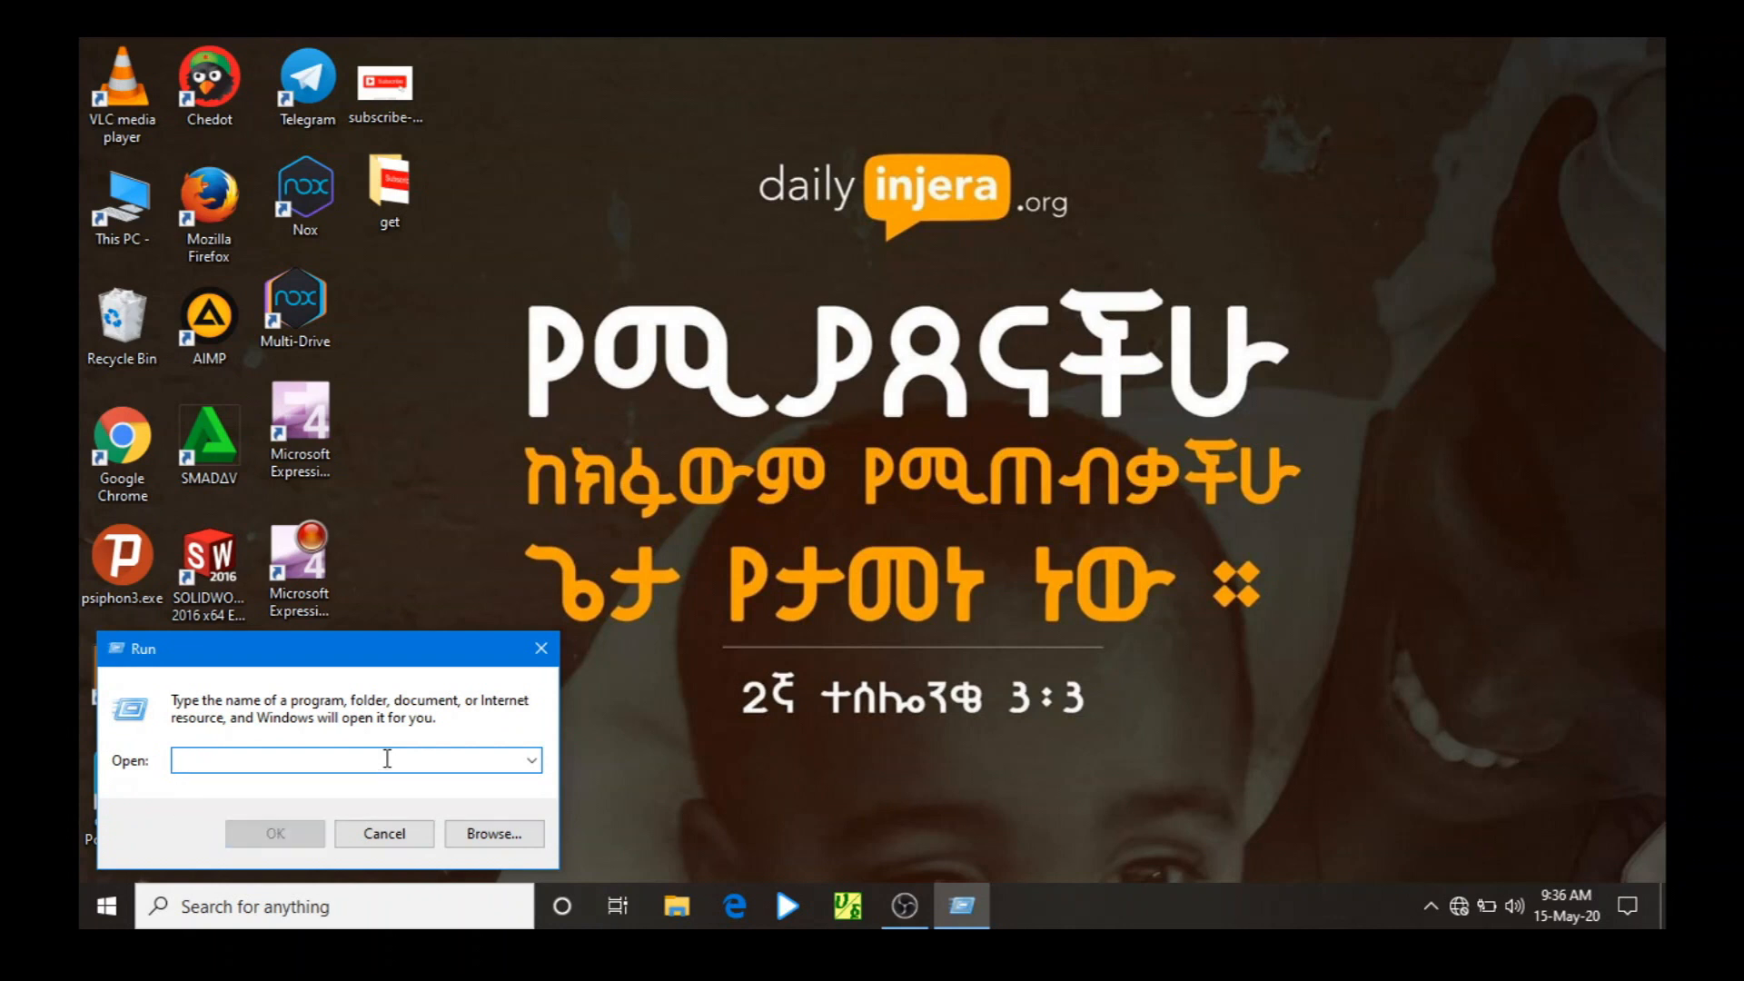
text(te)
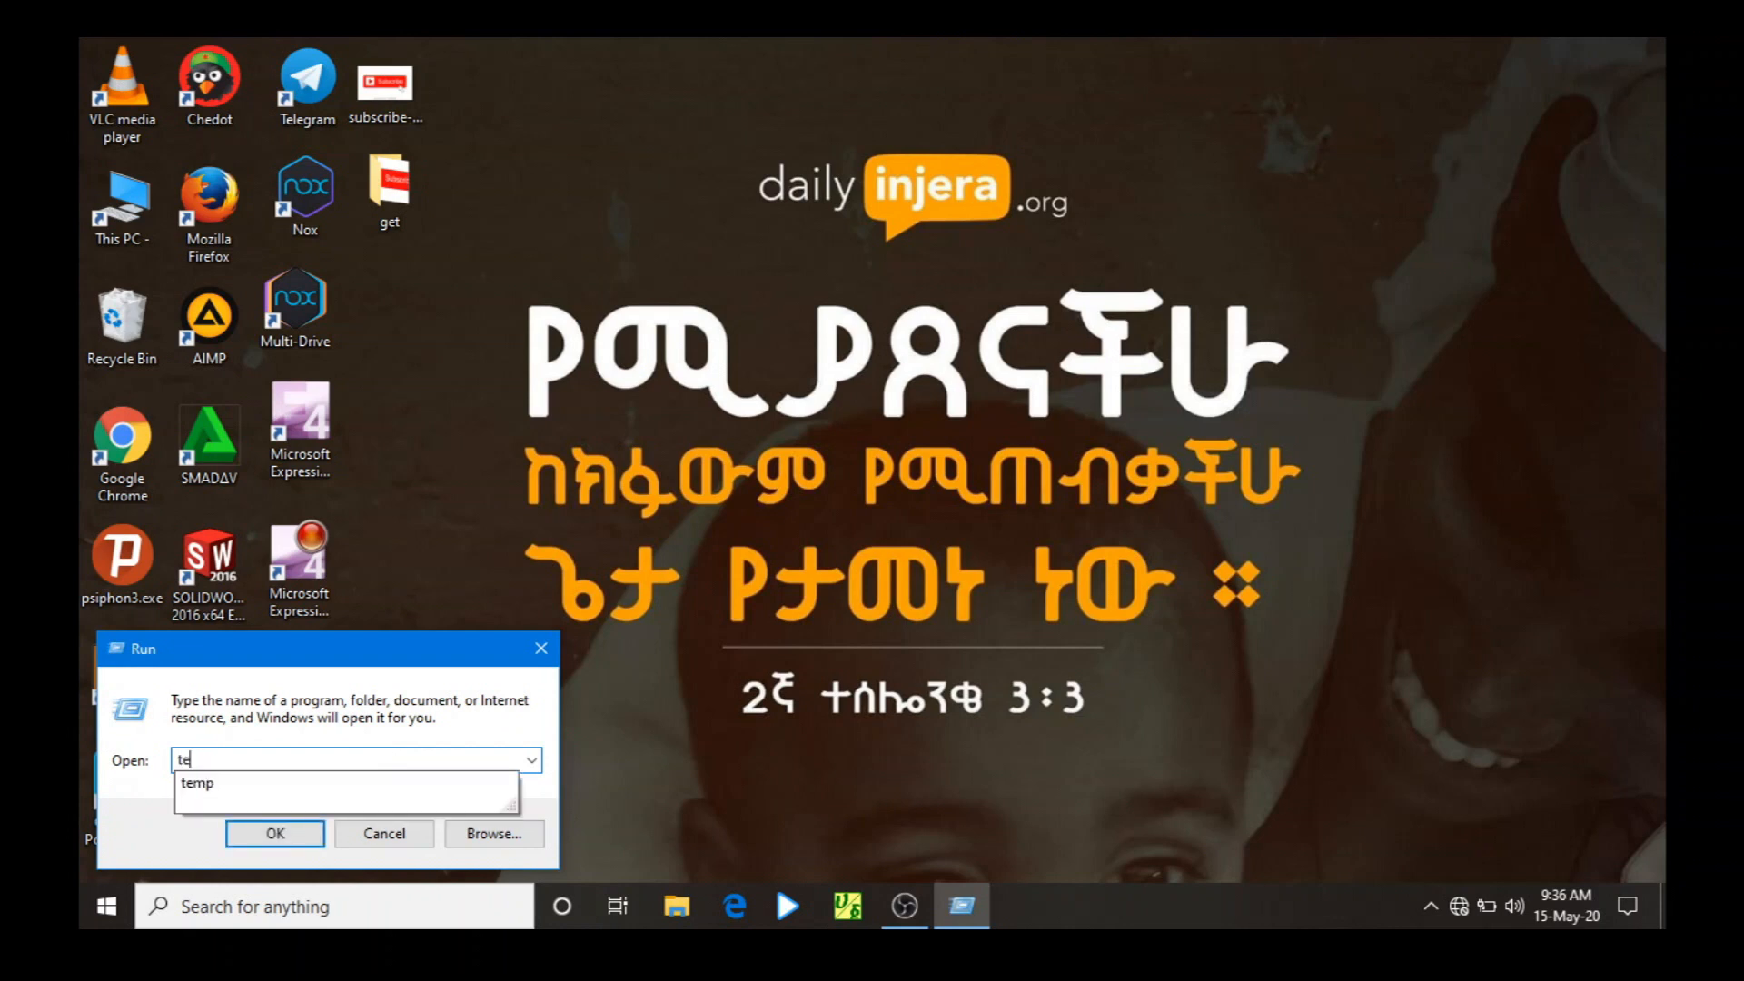
text(mp)
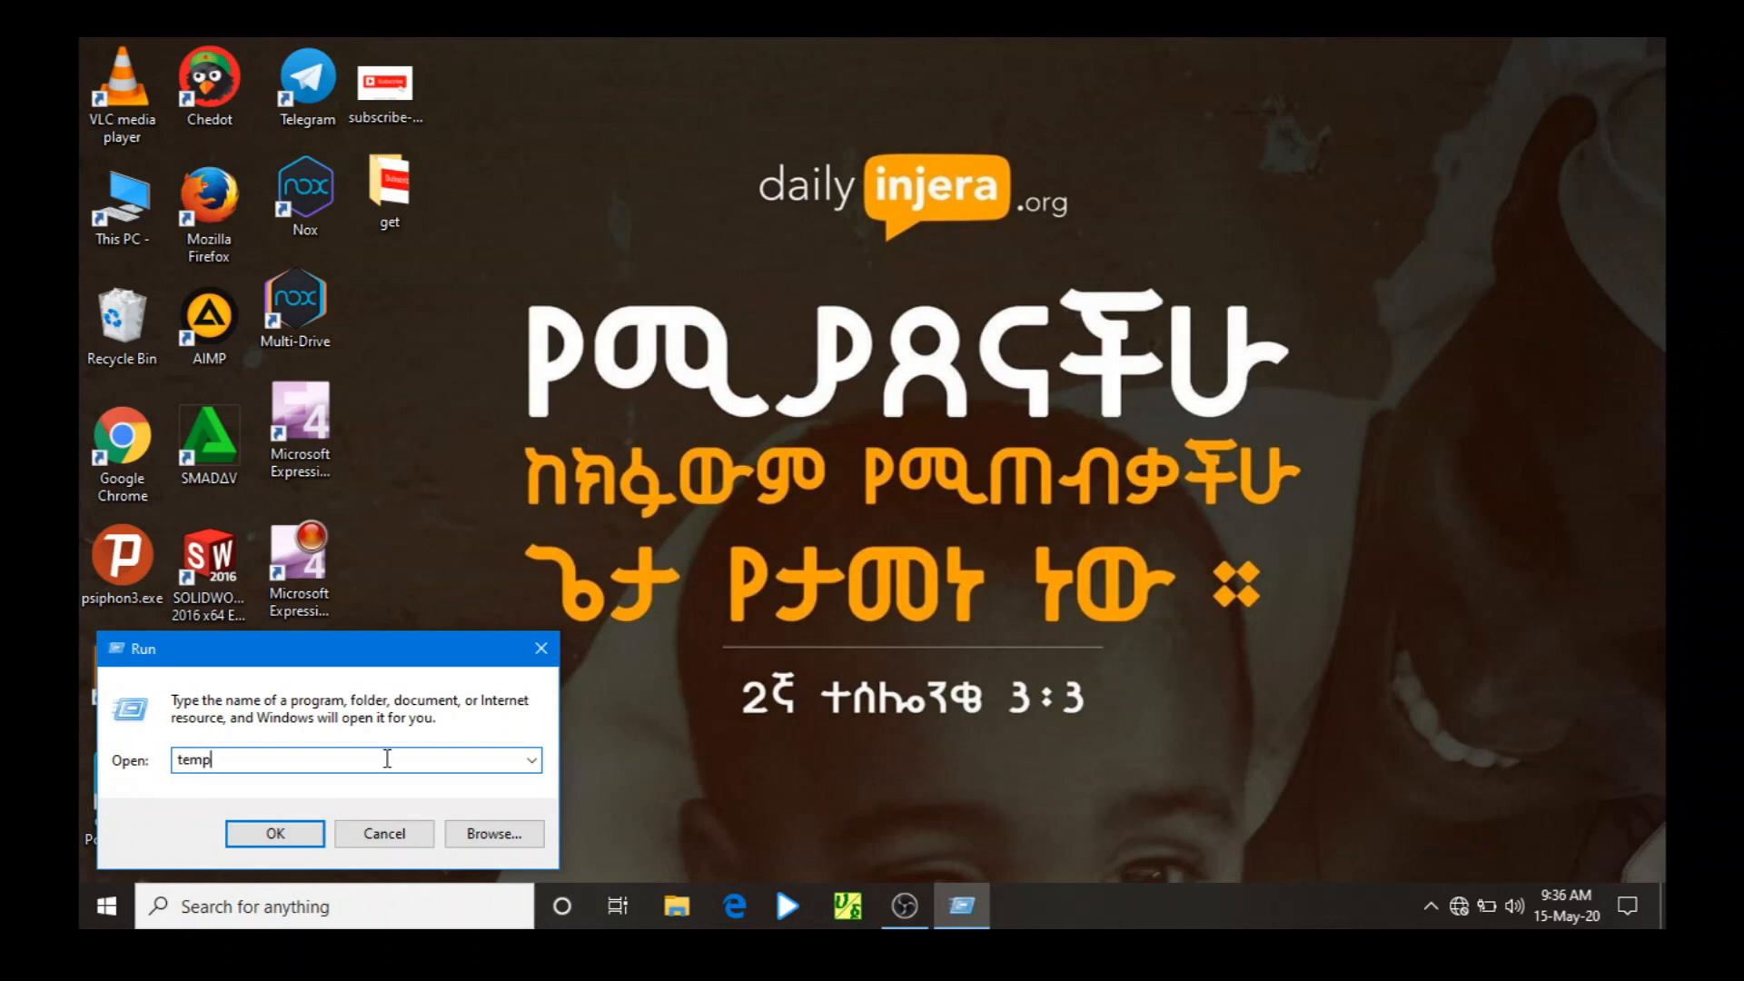
click(282, 829)
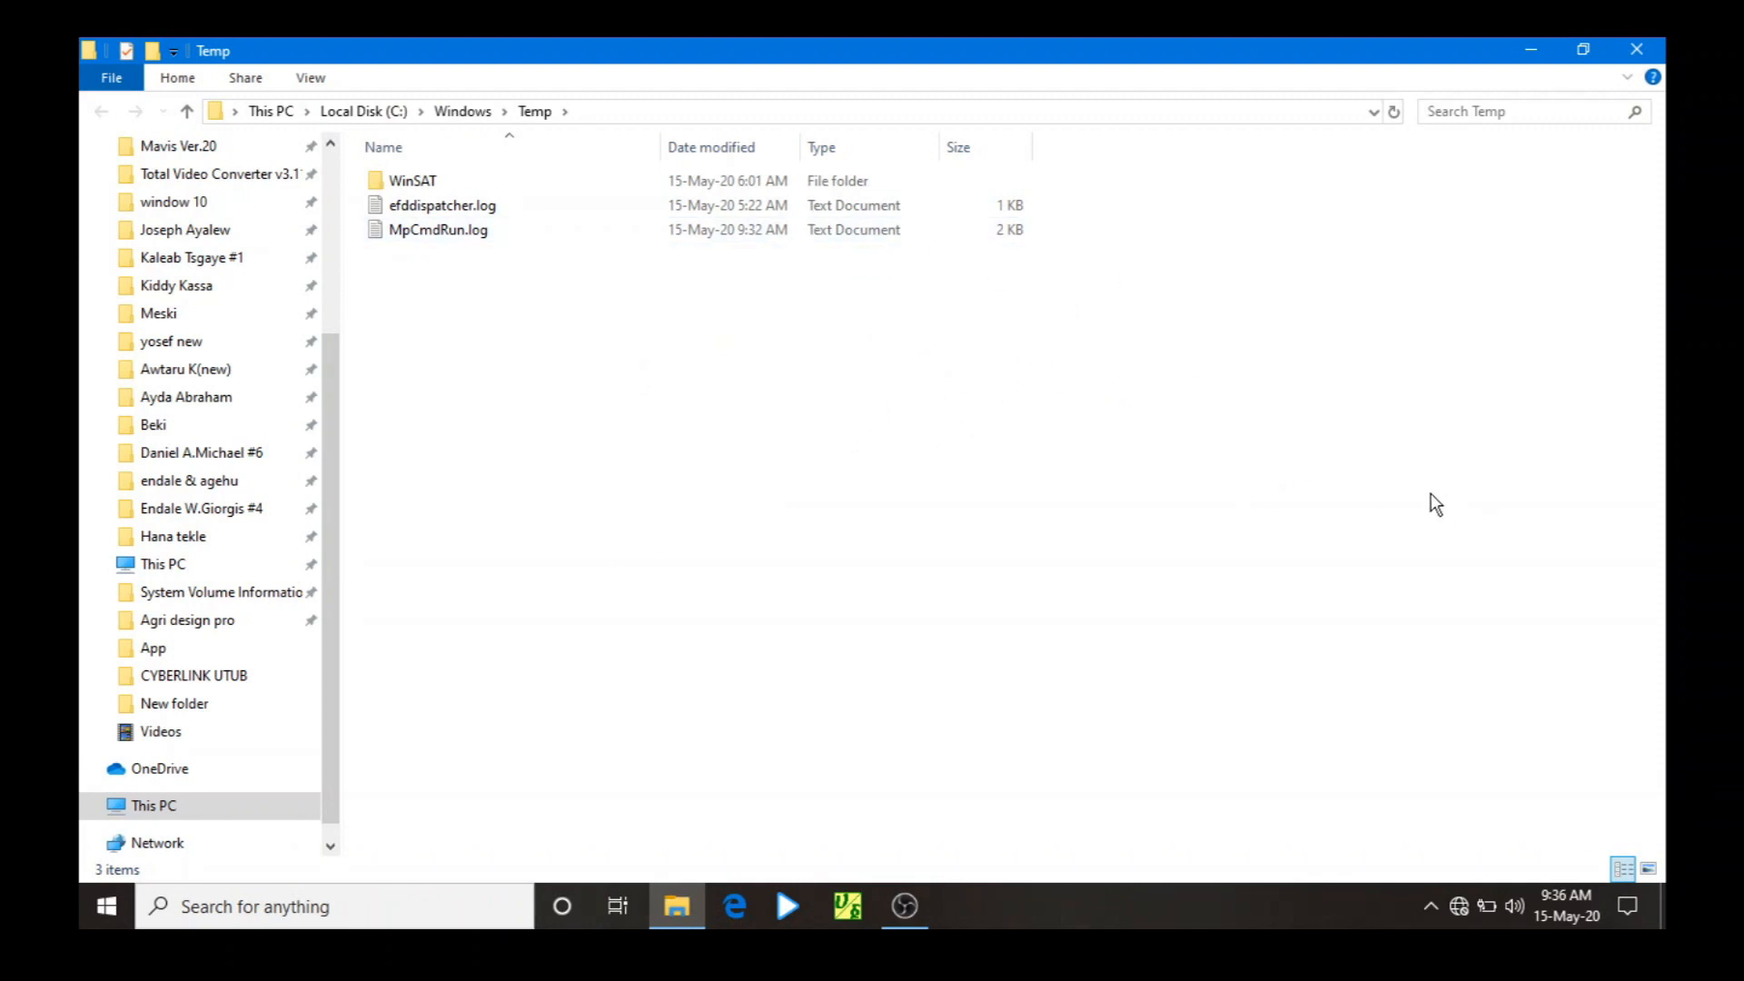
Step: Delete all files and folders in the Windows Temp folder and close its window
drag(1375, 457, 603, 174)
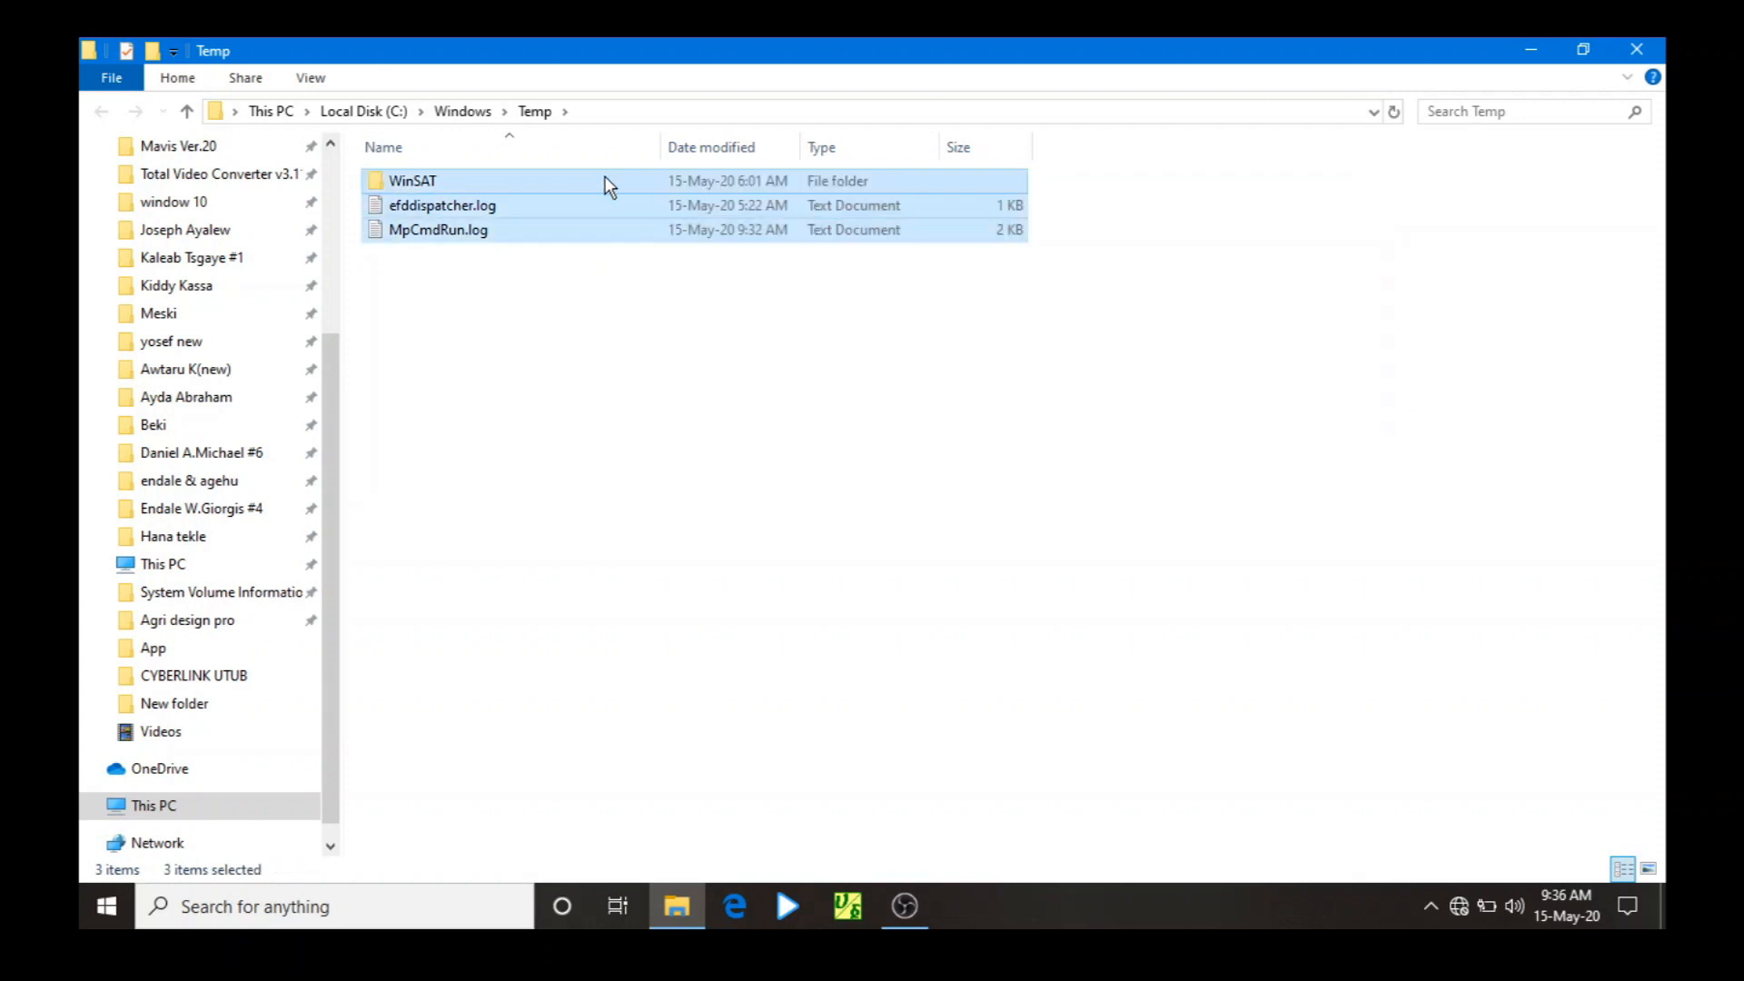
right_click(605, 177)
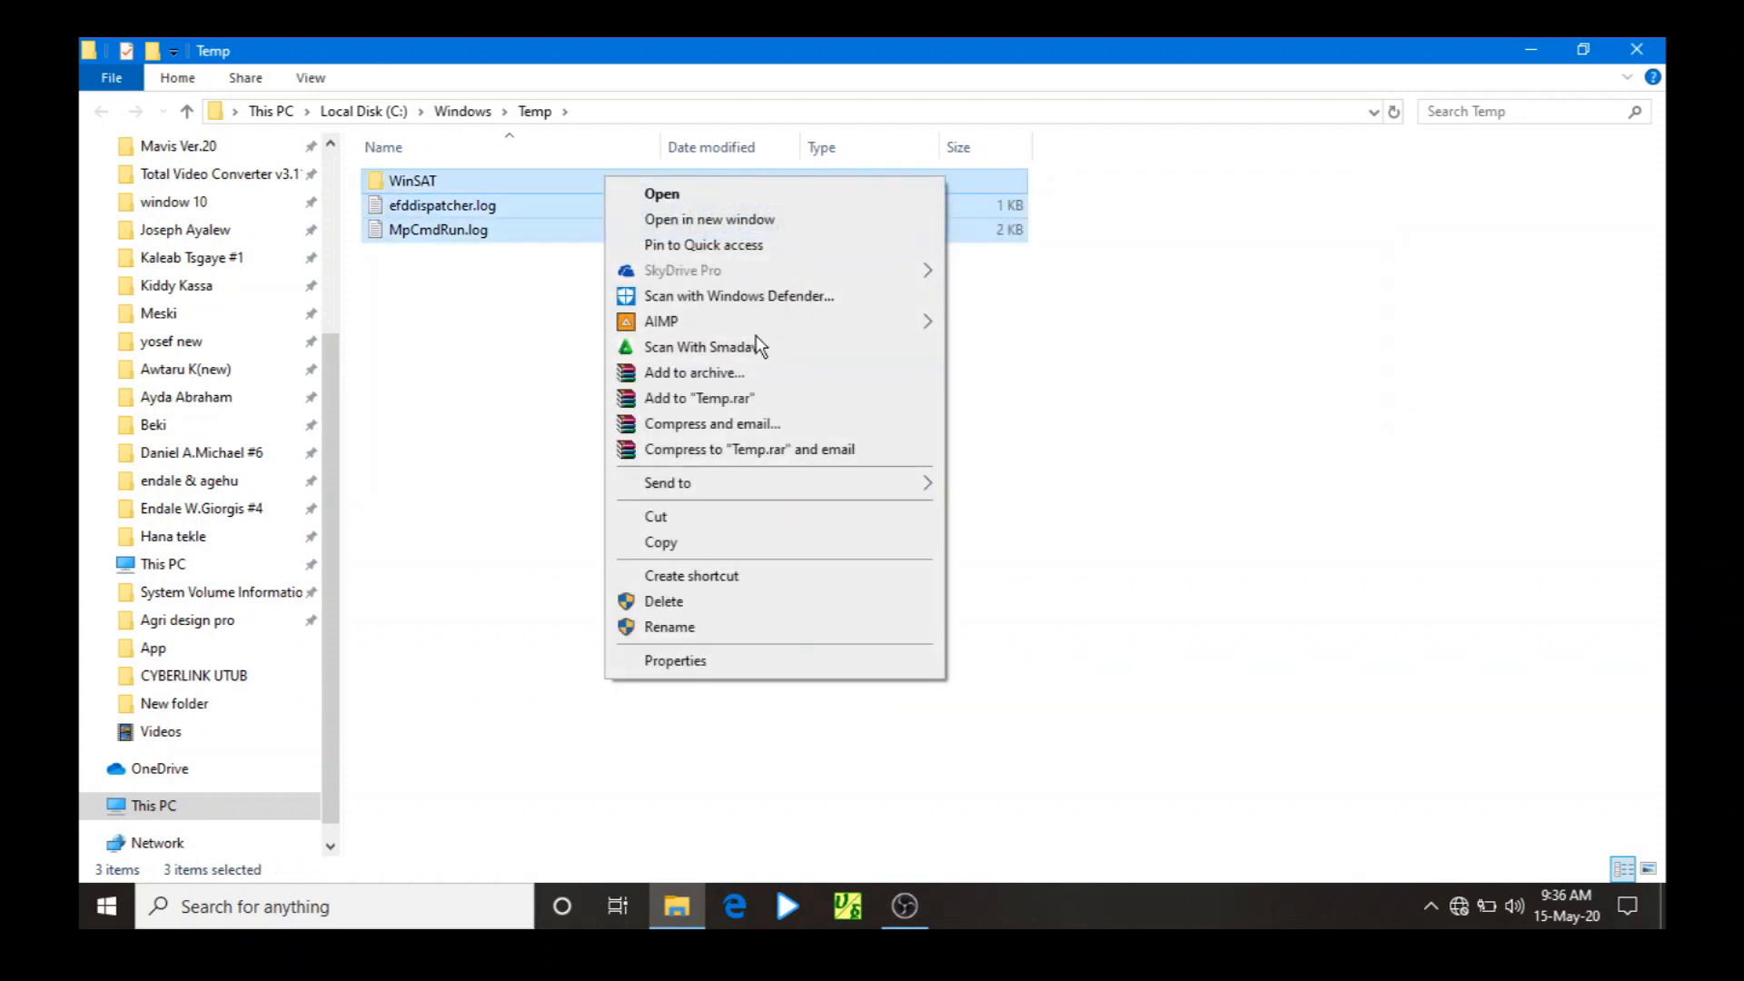
click(808, 599)
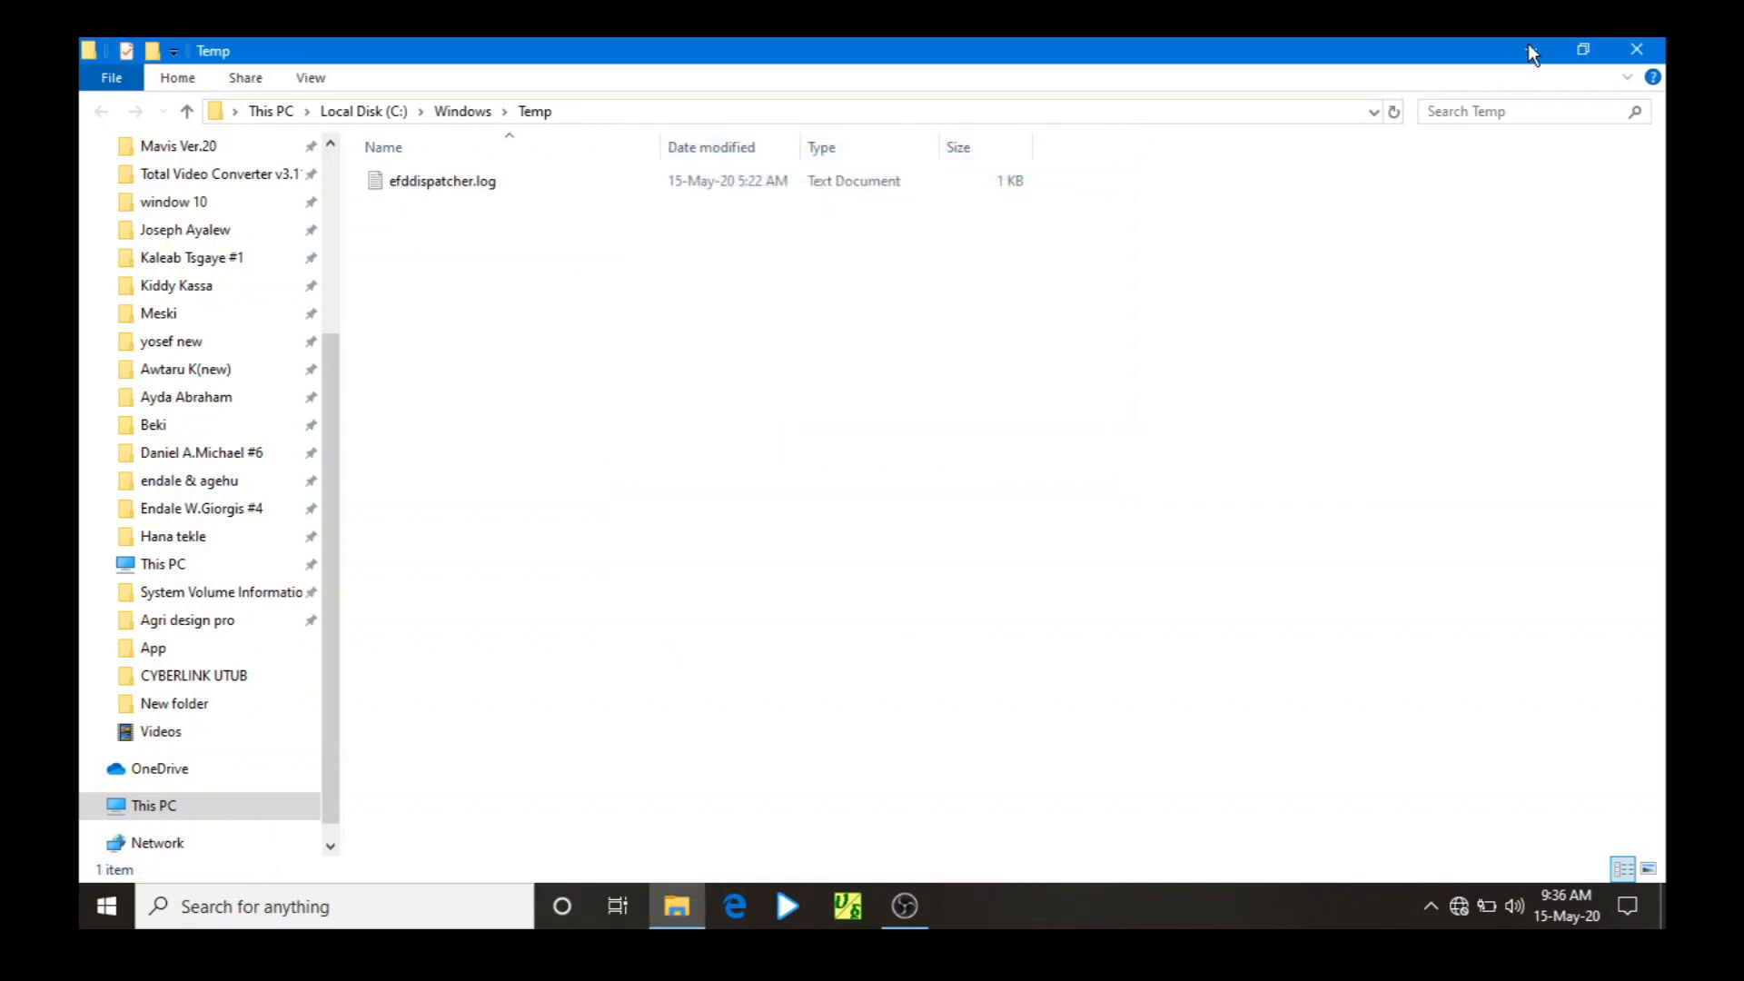
click(1658, 45)
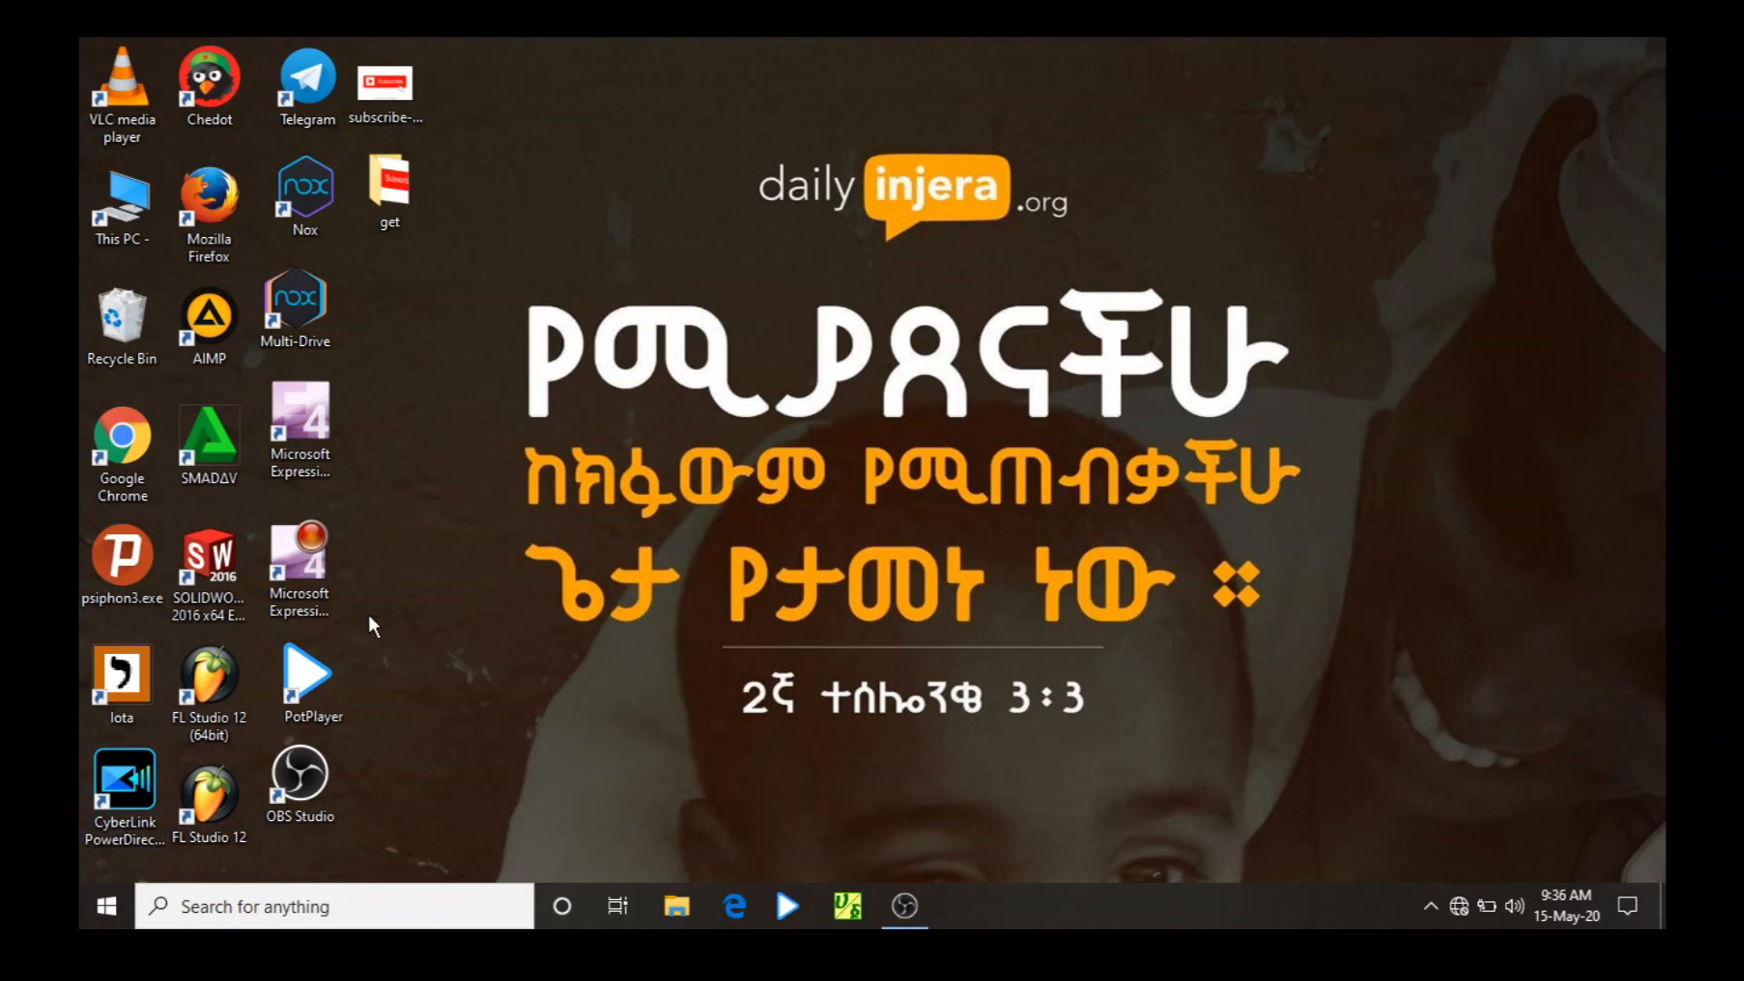
Step: Open the user account's local Temp folder by running %temp% from the Run dialog
right_click(105, 906)
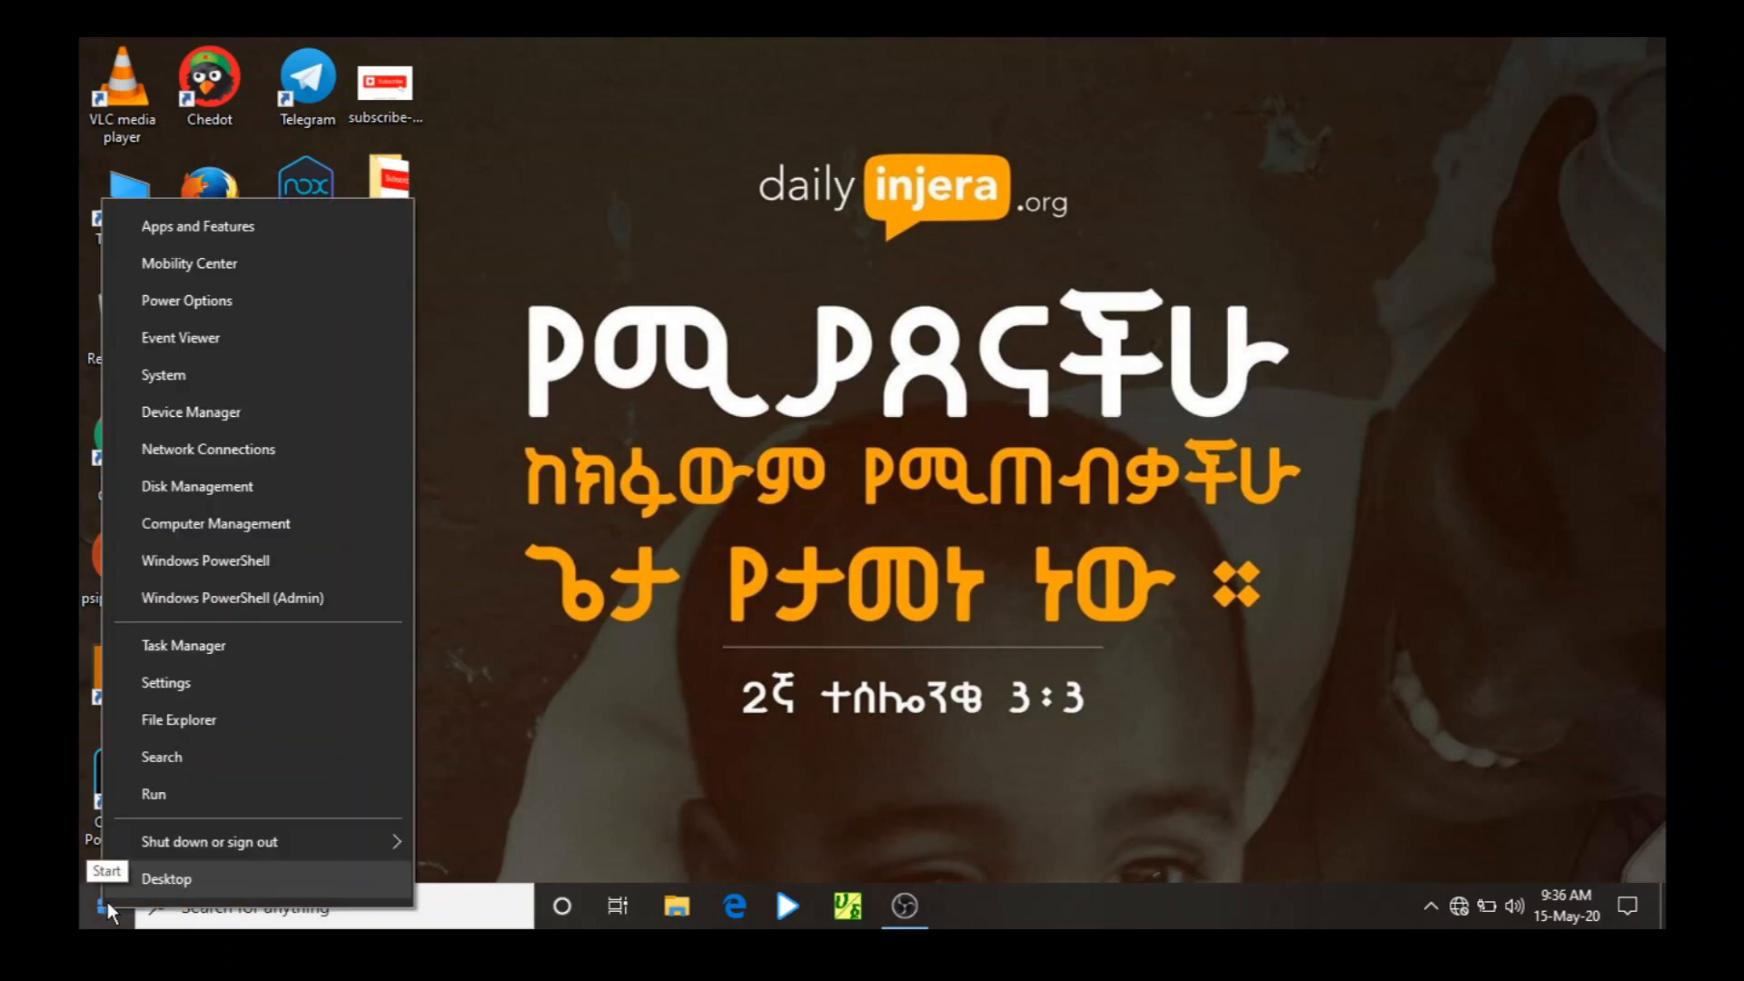
click(226, 783)
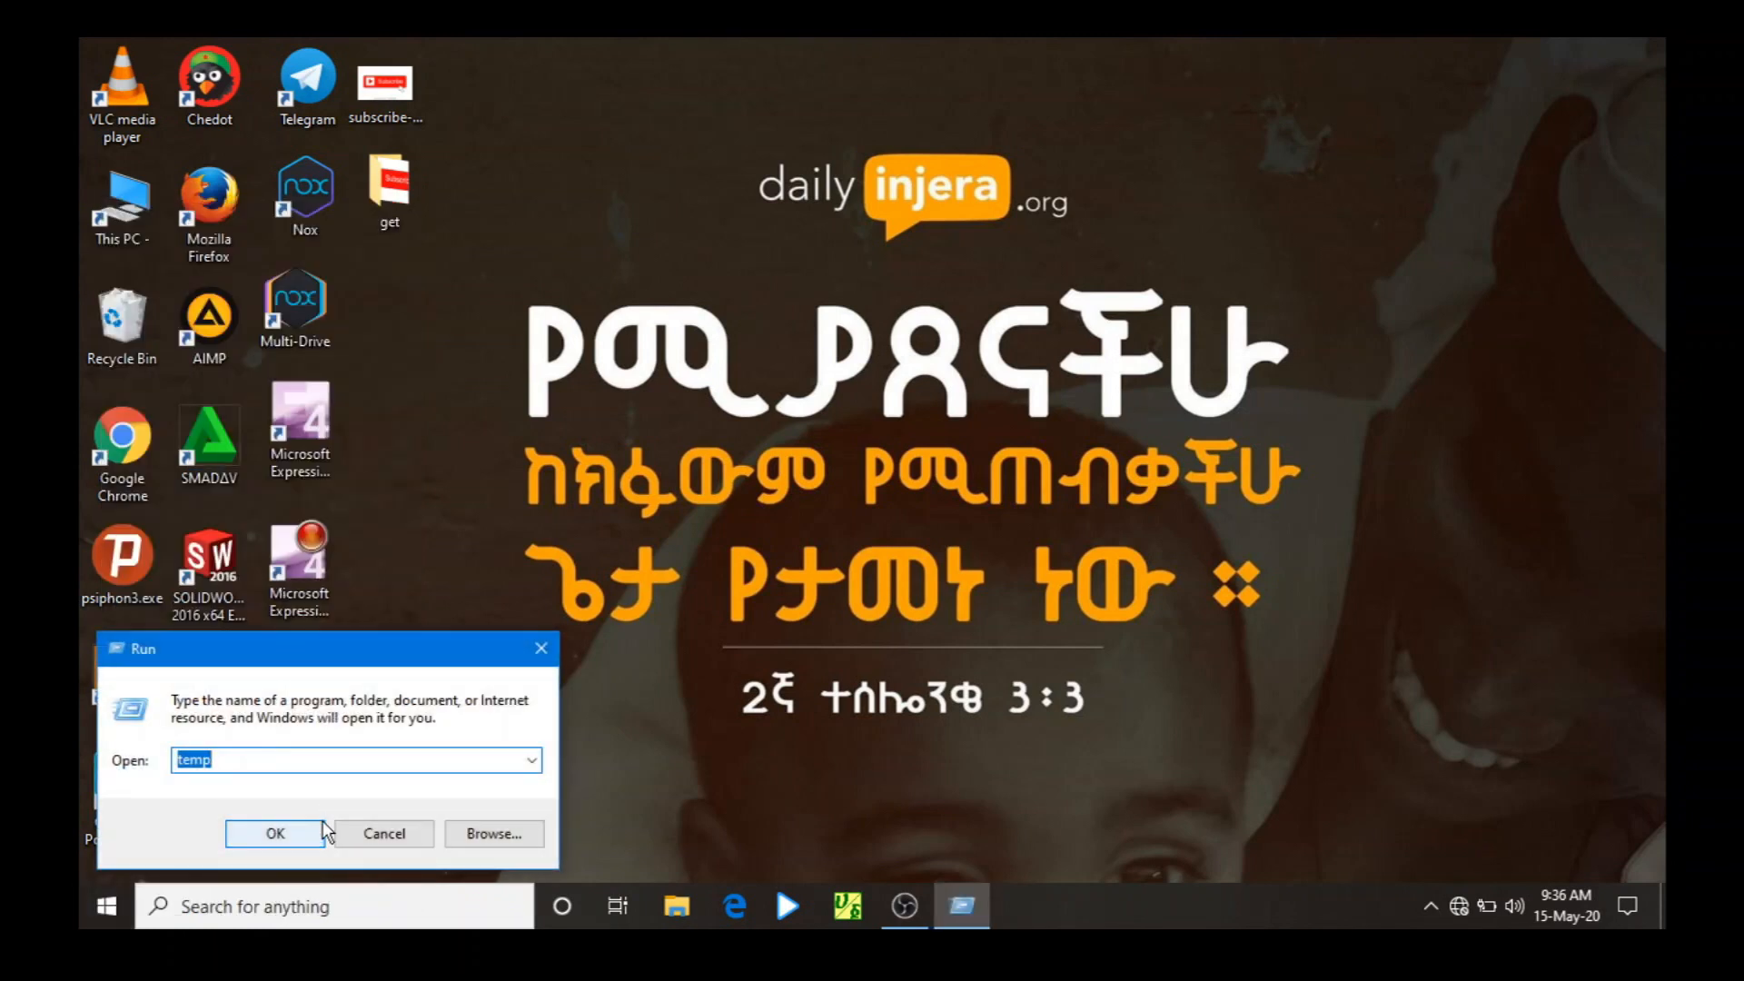
text(%)
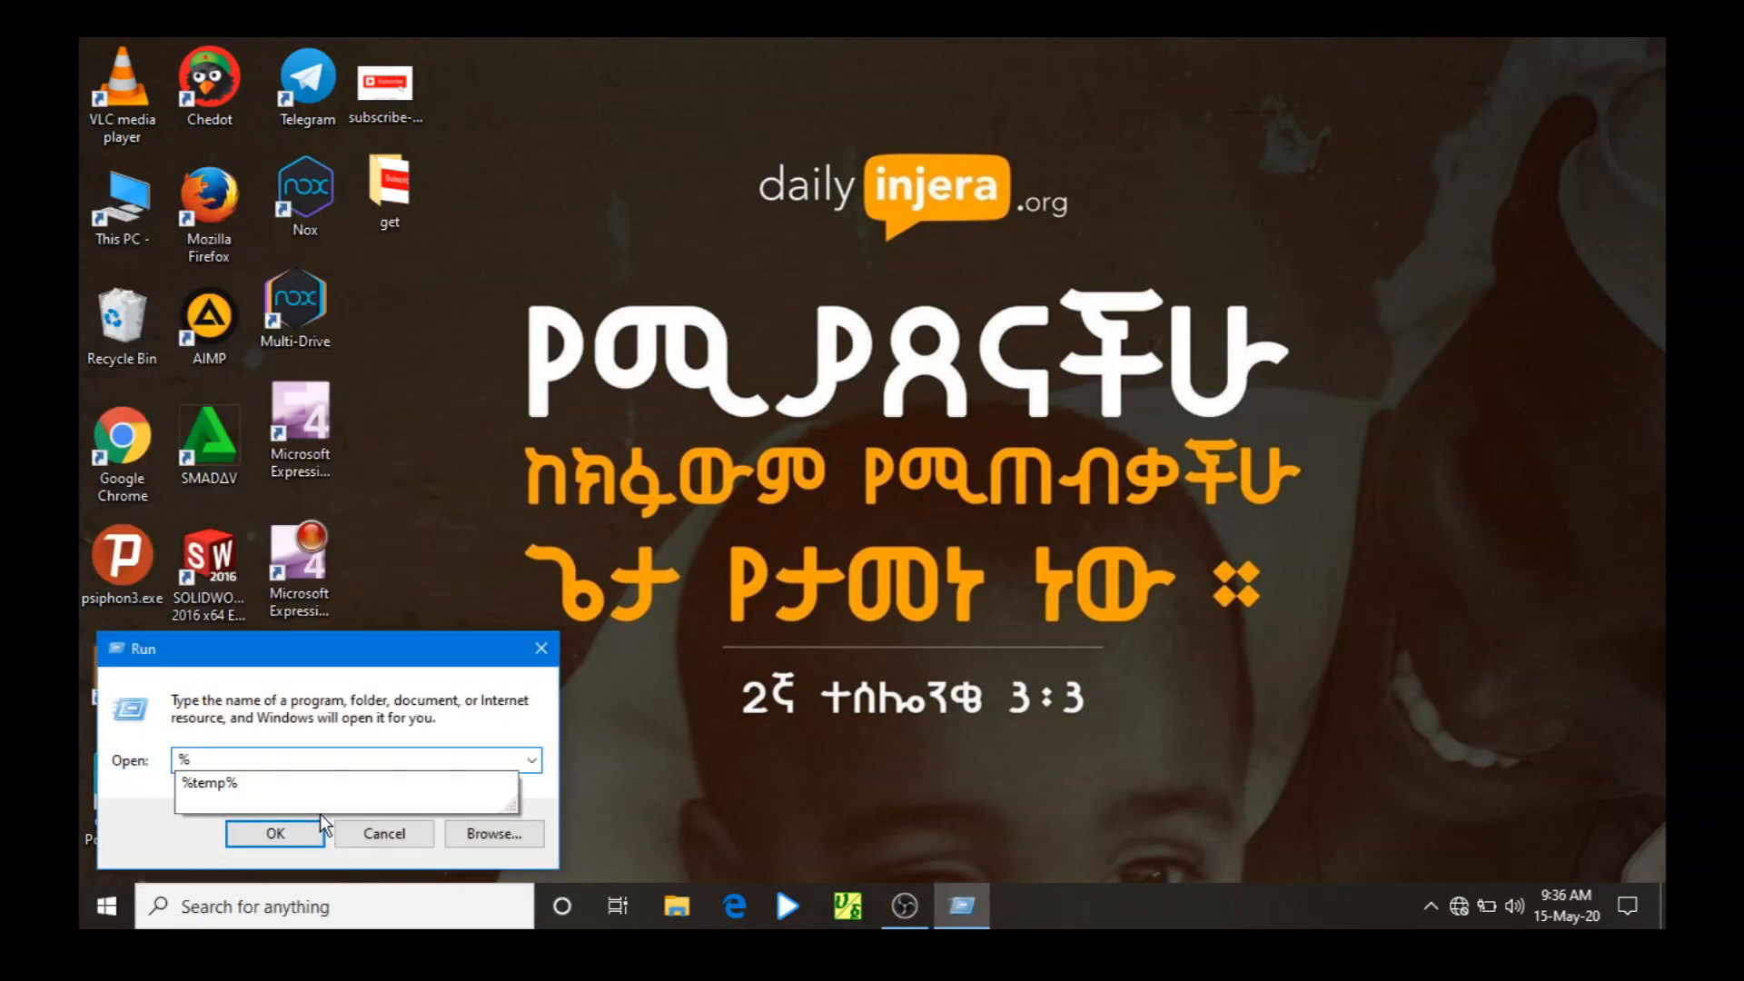
text(temp)
click(302, 777)
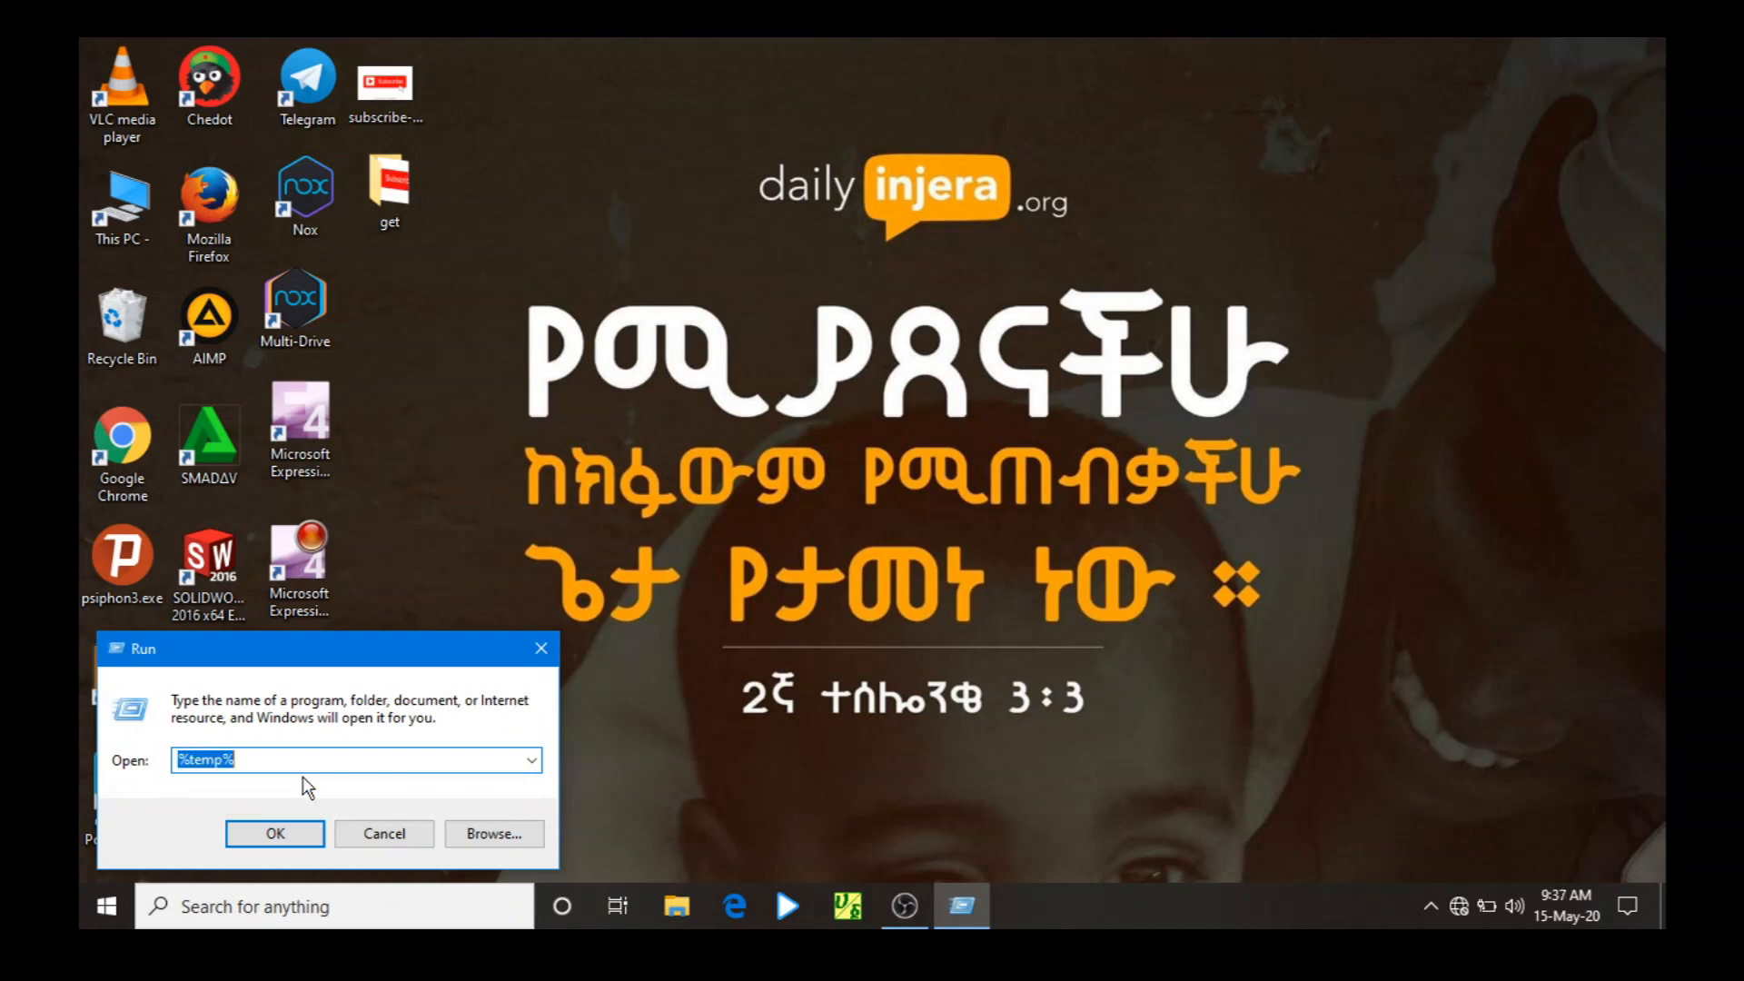
click(276, 832)
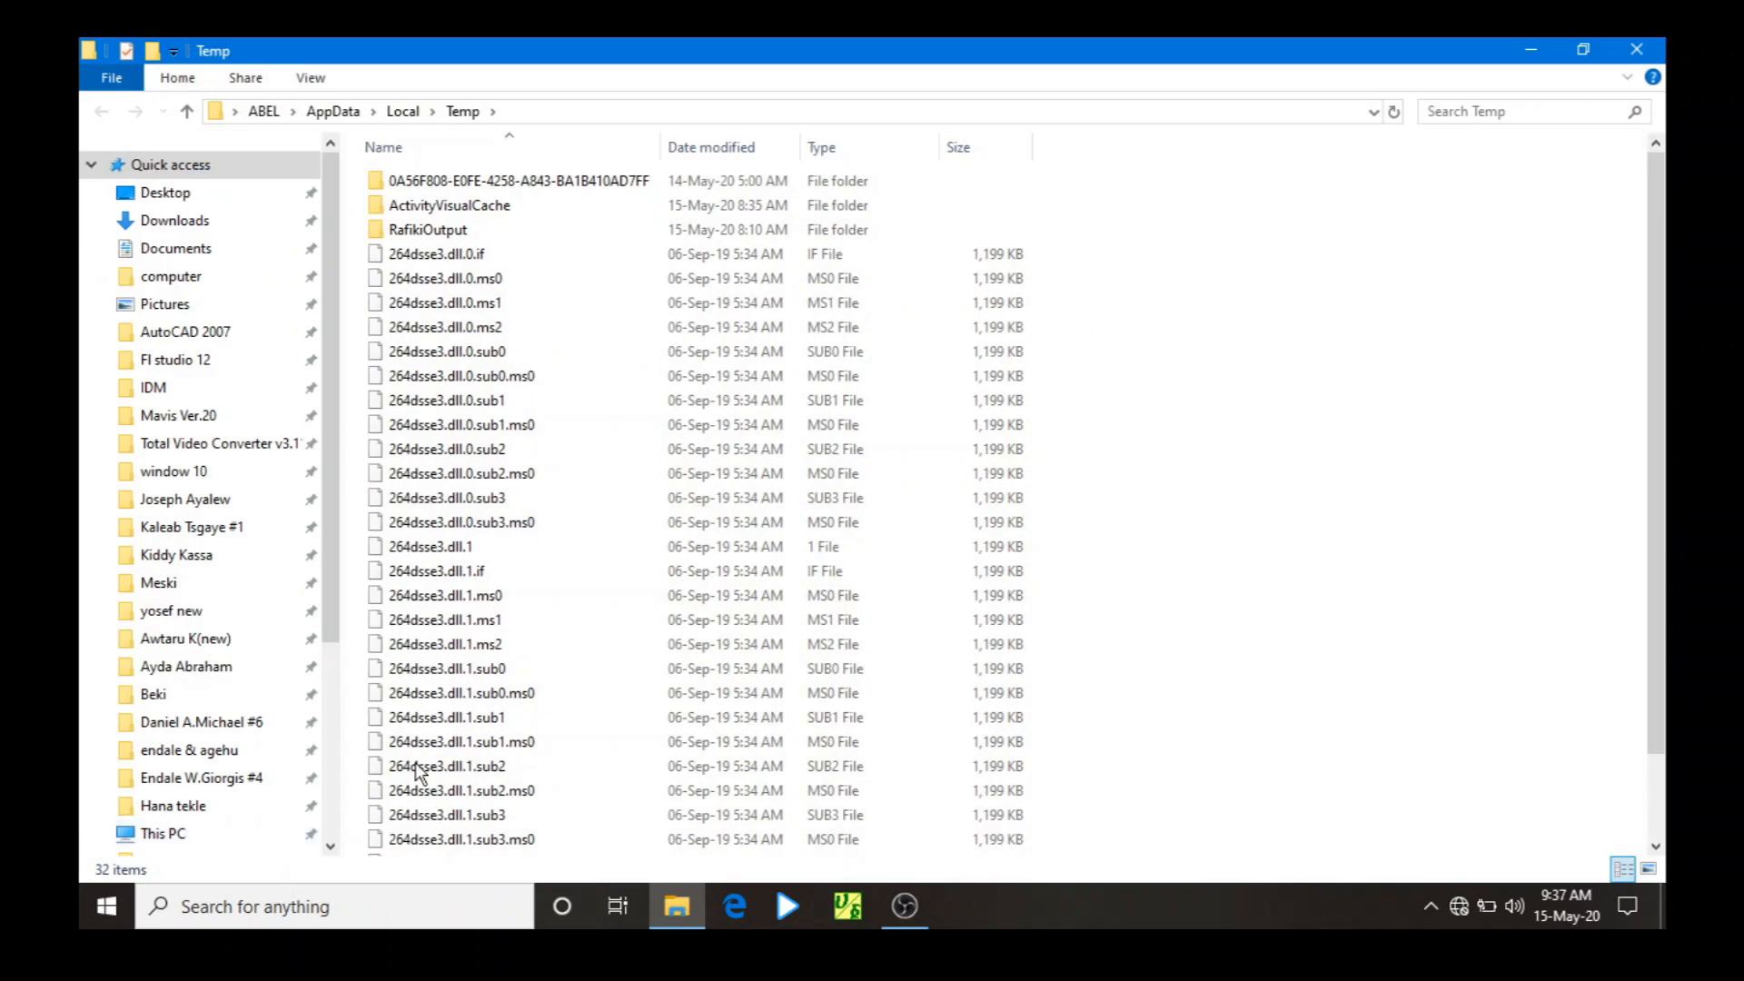
Step: Delete everything in the local Temp folder, skipping the in-use file and the folder requiring administrator permission, and close its window
scroll(652, 669, down, 2)
scroll(650, 663, up, 2)
scroll(647, 658, down, 2)
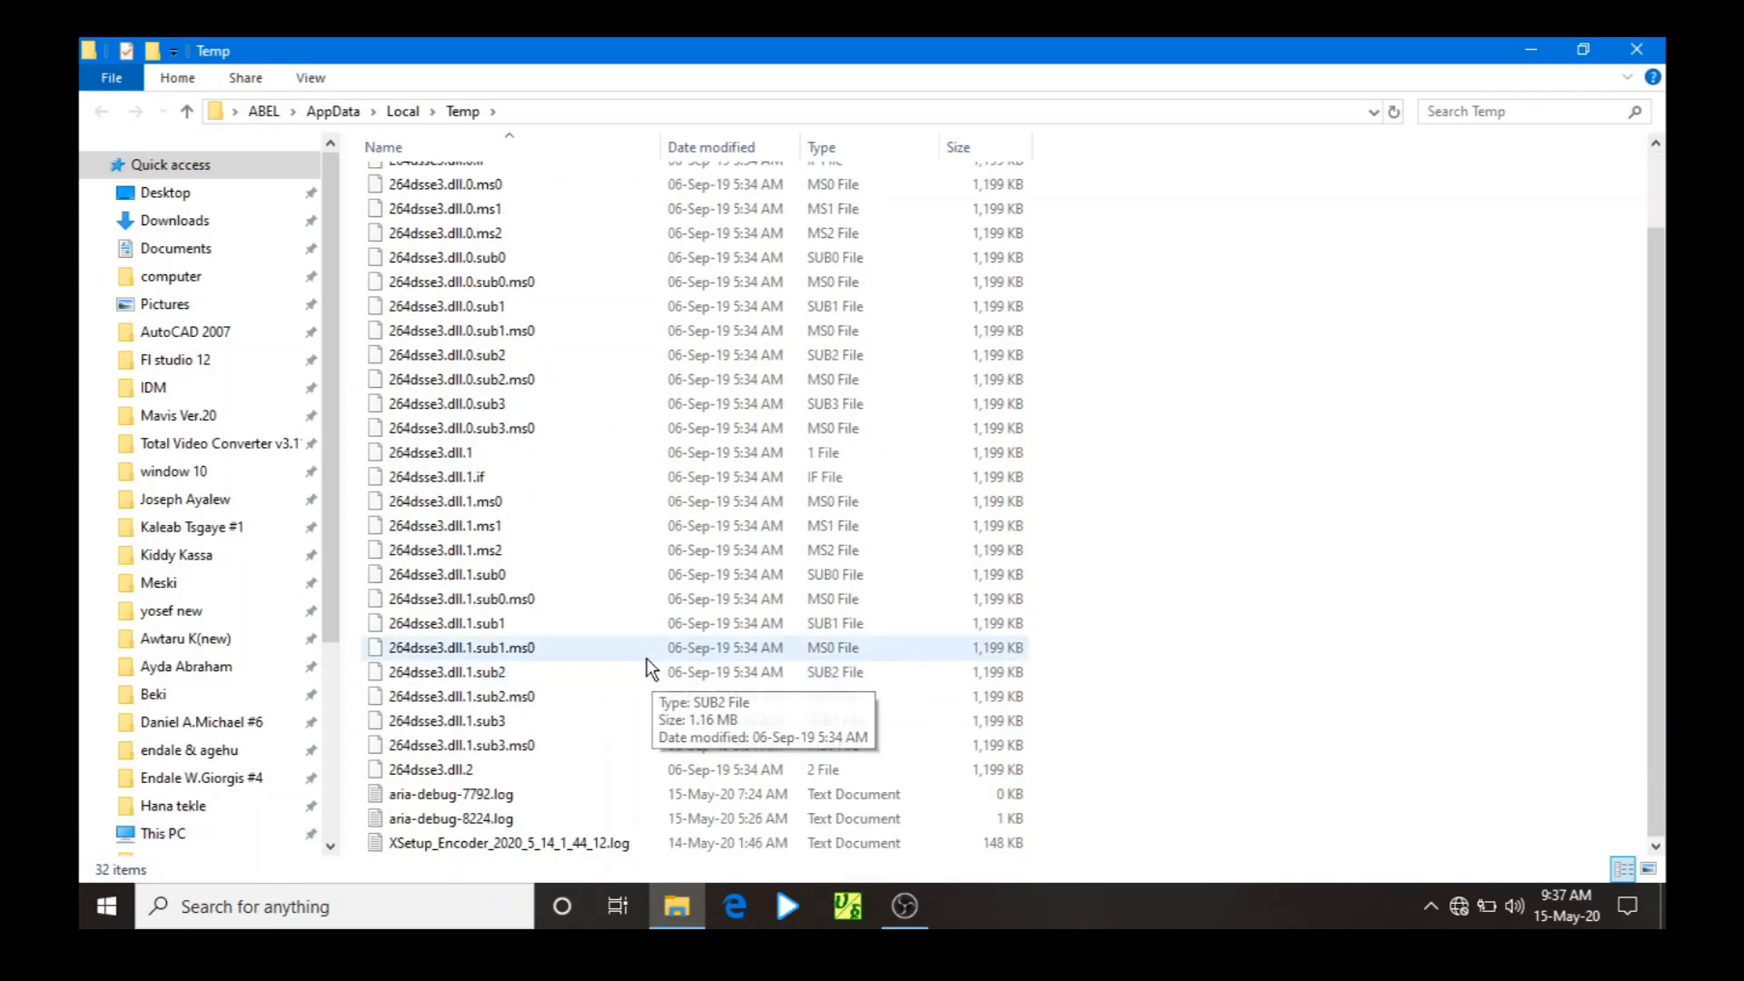
drag(1246, 845, 467, 158)
right_click(462, 187)
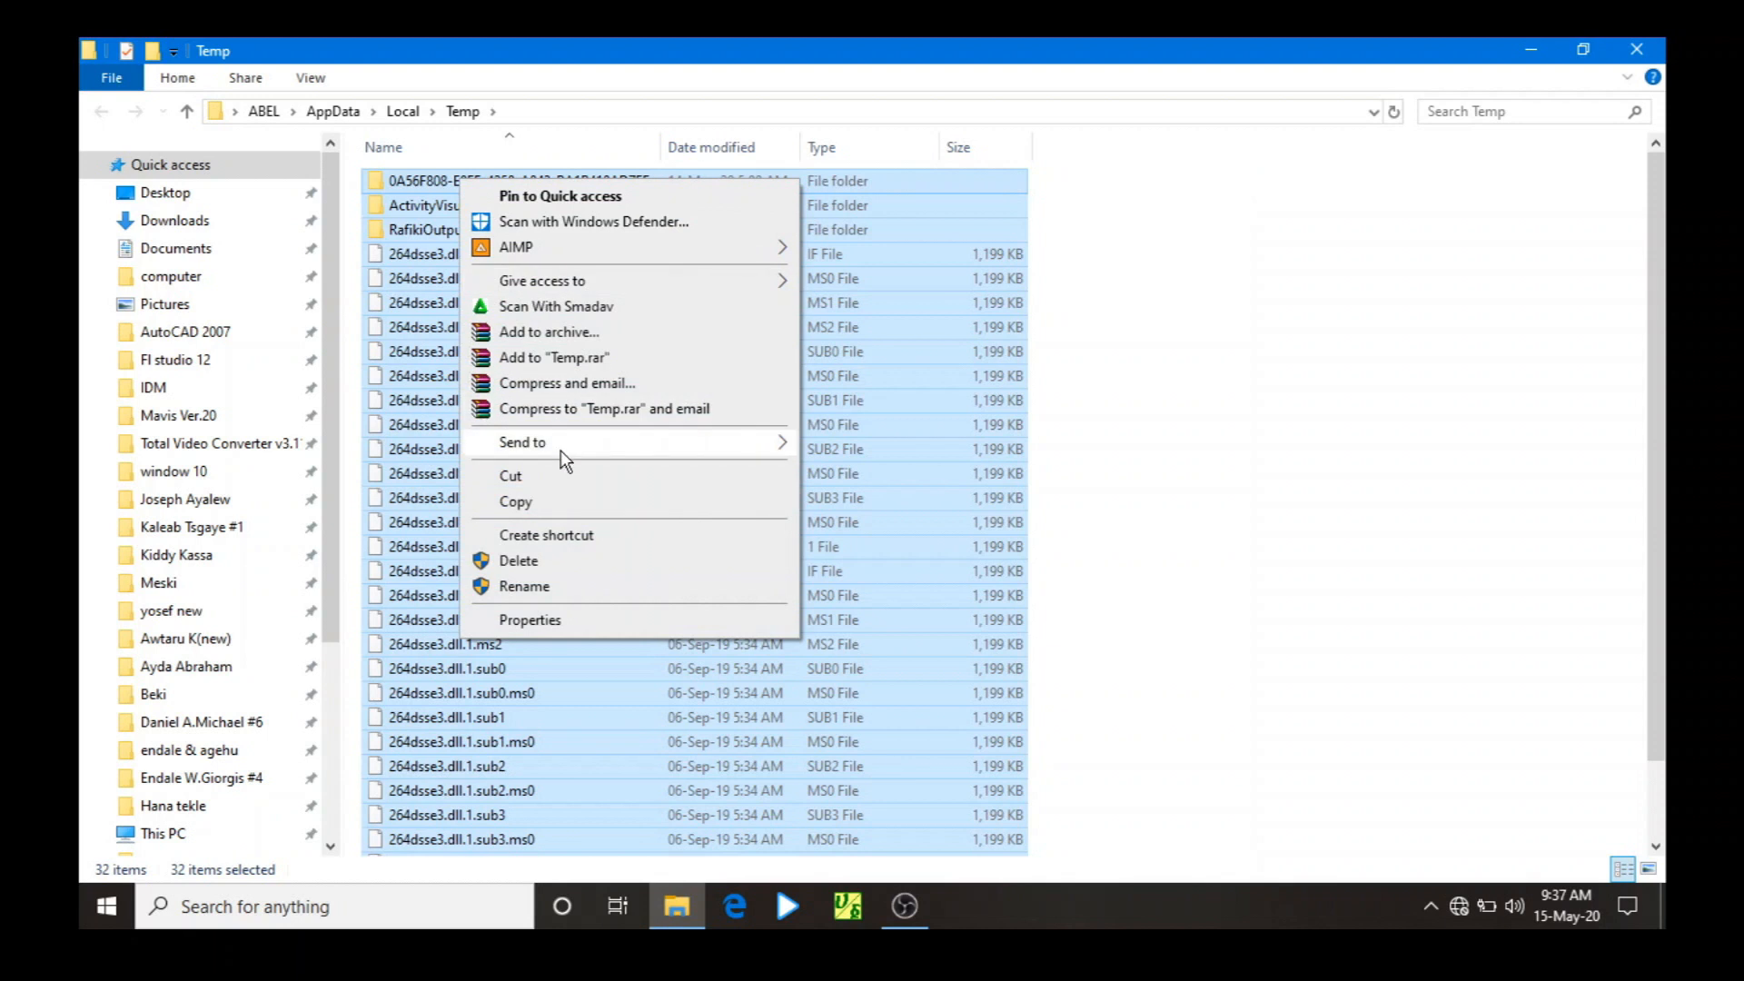
click(543, 563)
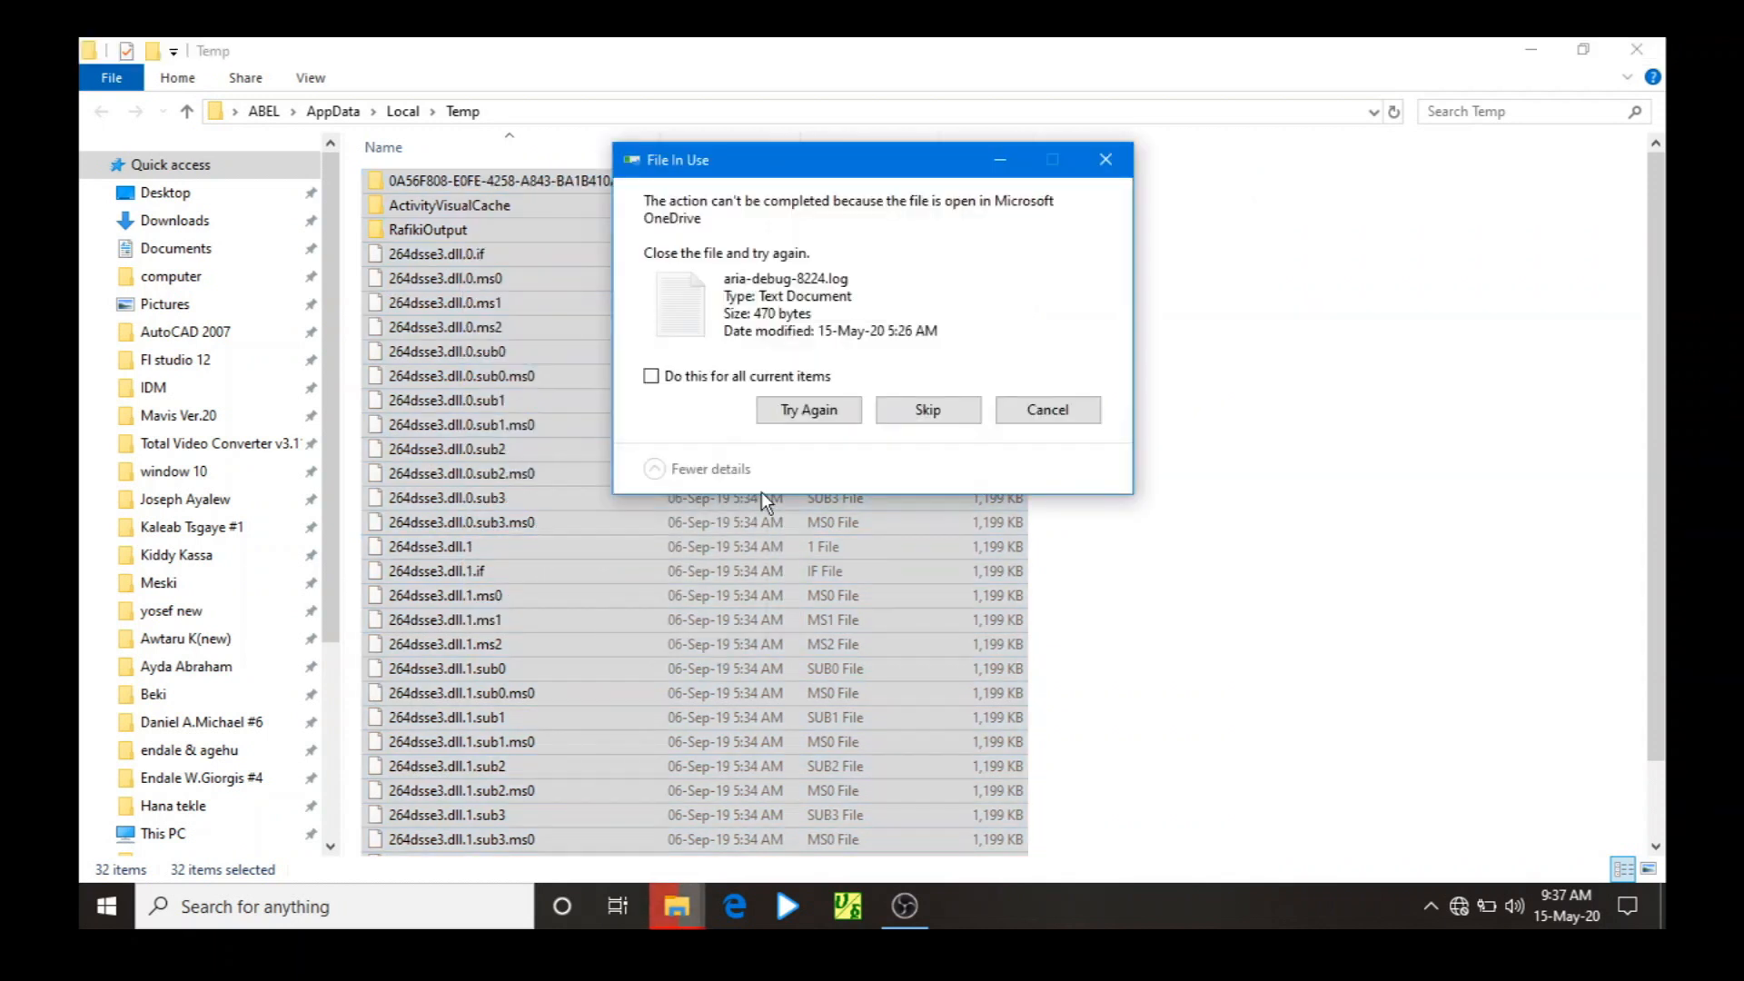
click(927, 412)
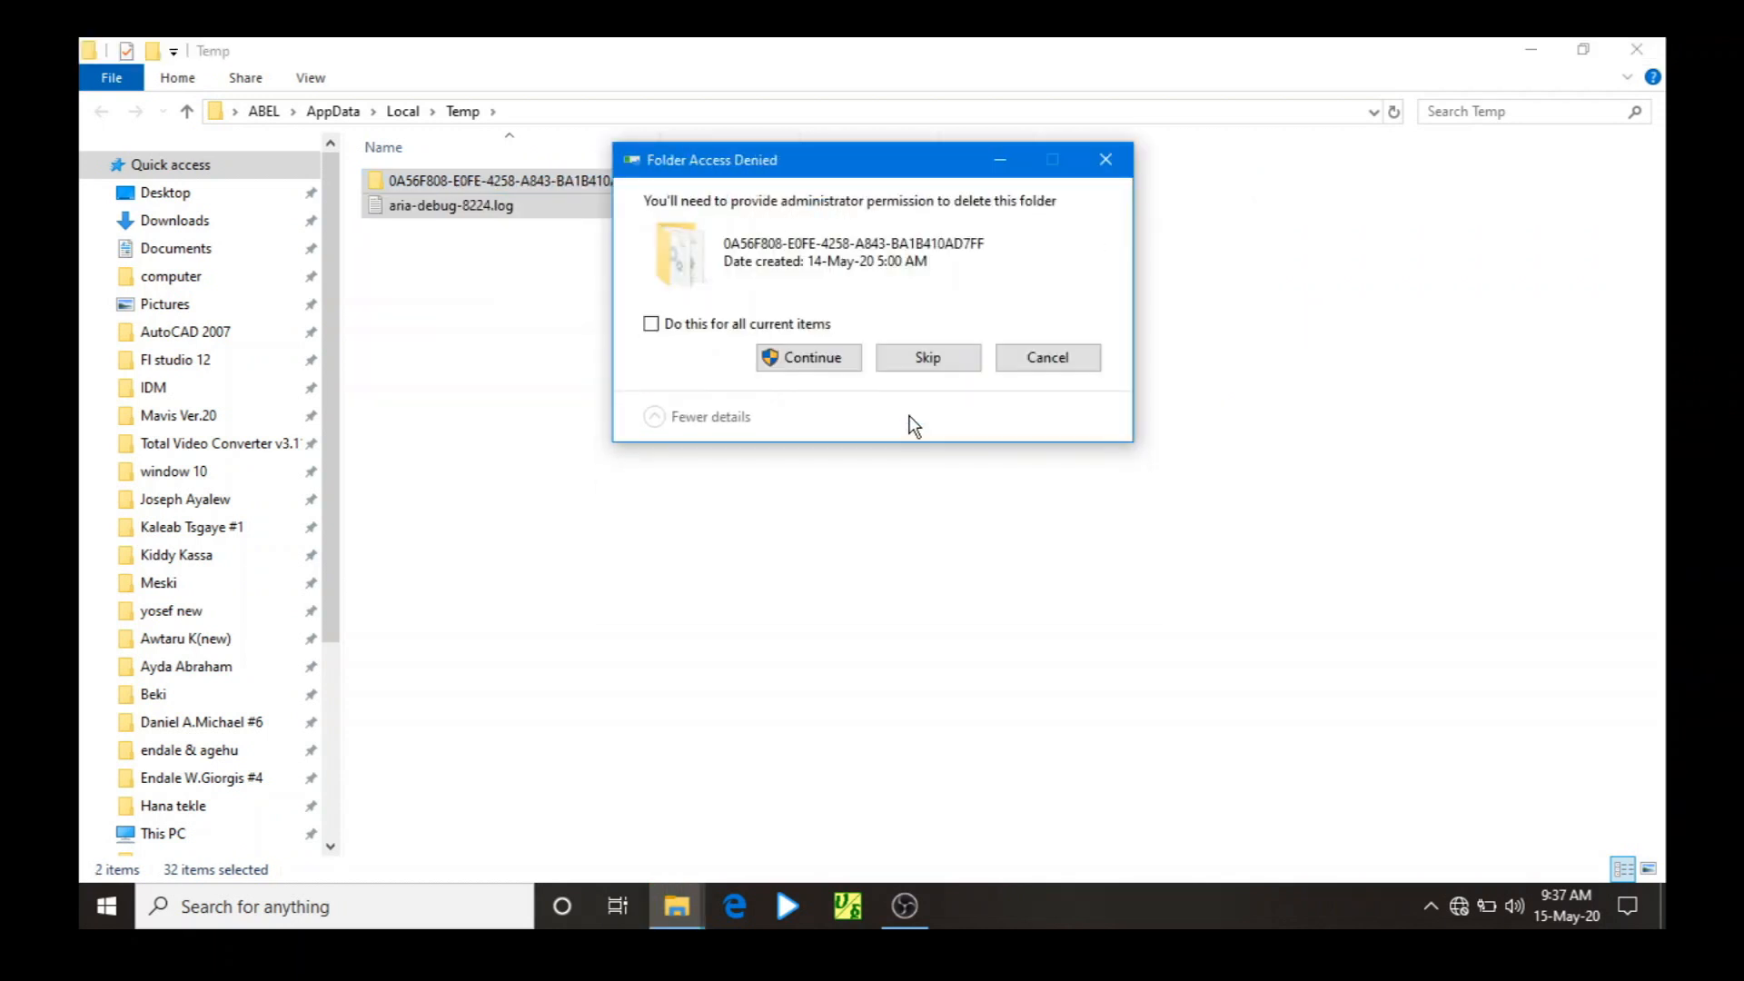
click(918, 368)
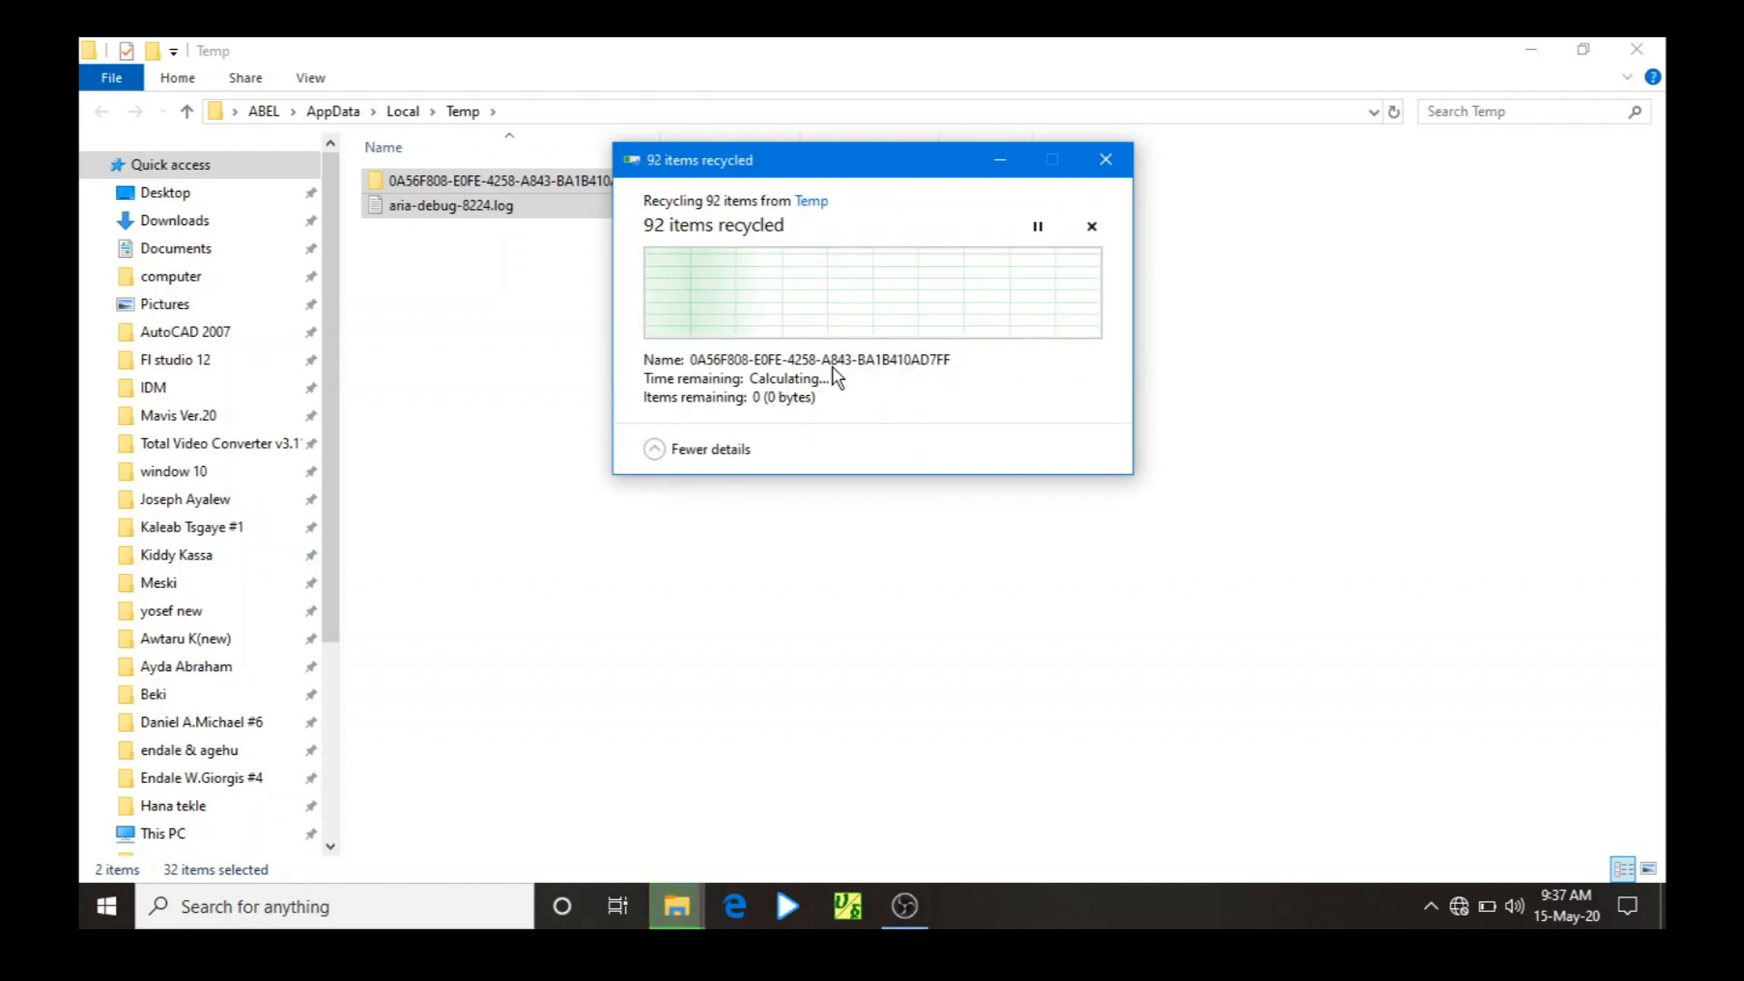
click(1533, 50)
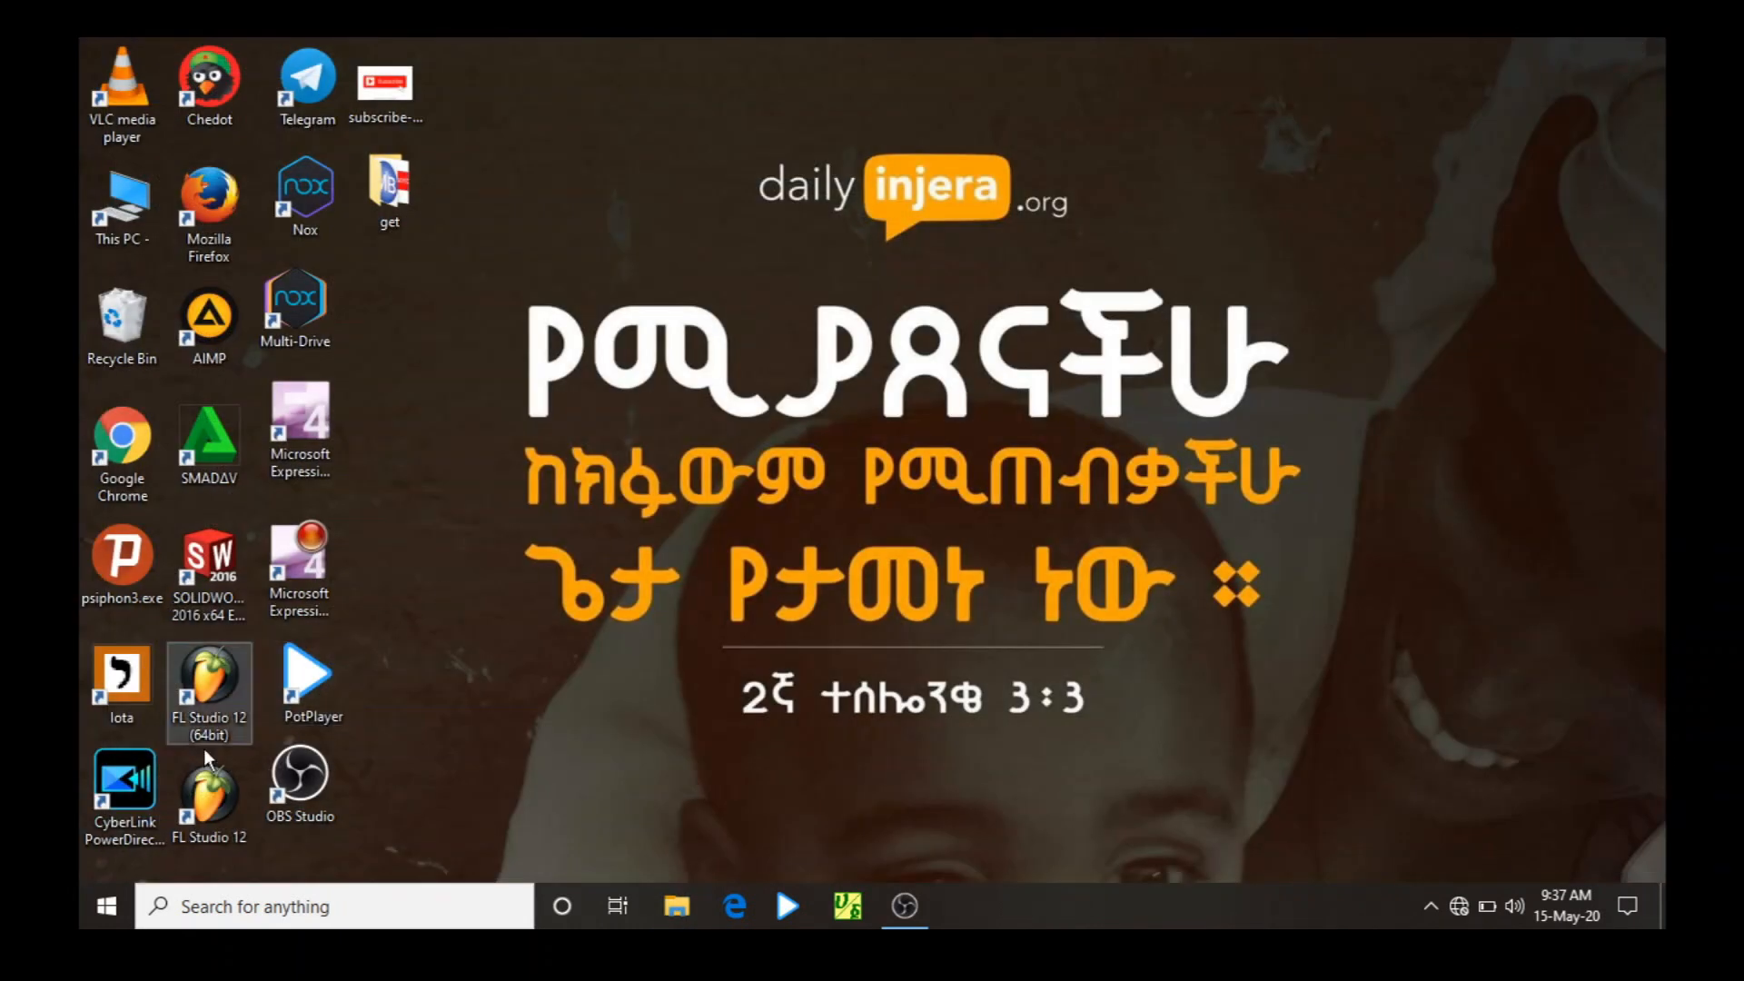
Step: Open the Windows Prefetch folder by running prefetch from the Run dialog
right_click(80, 922)
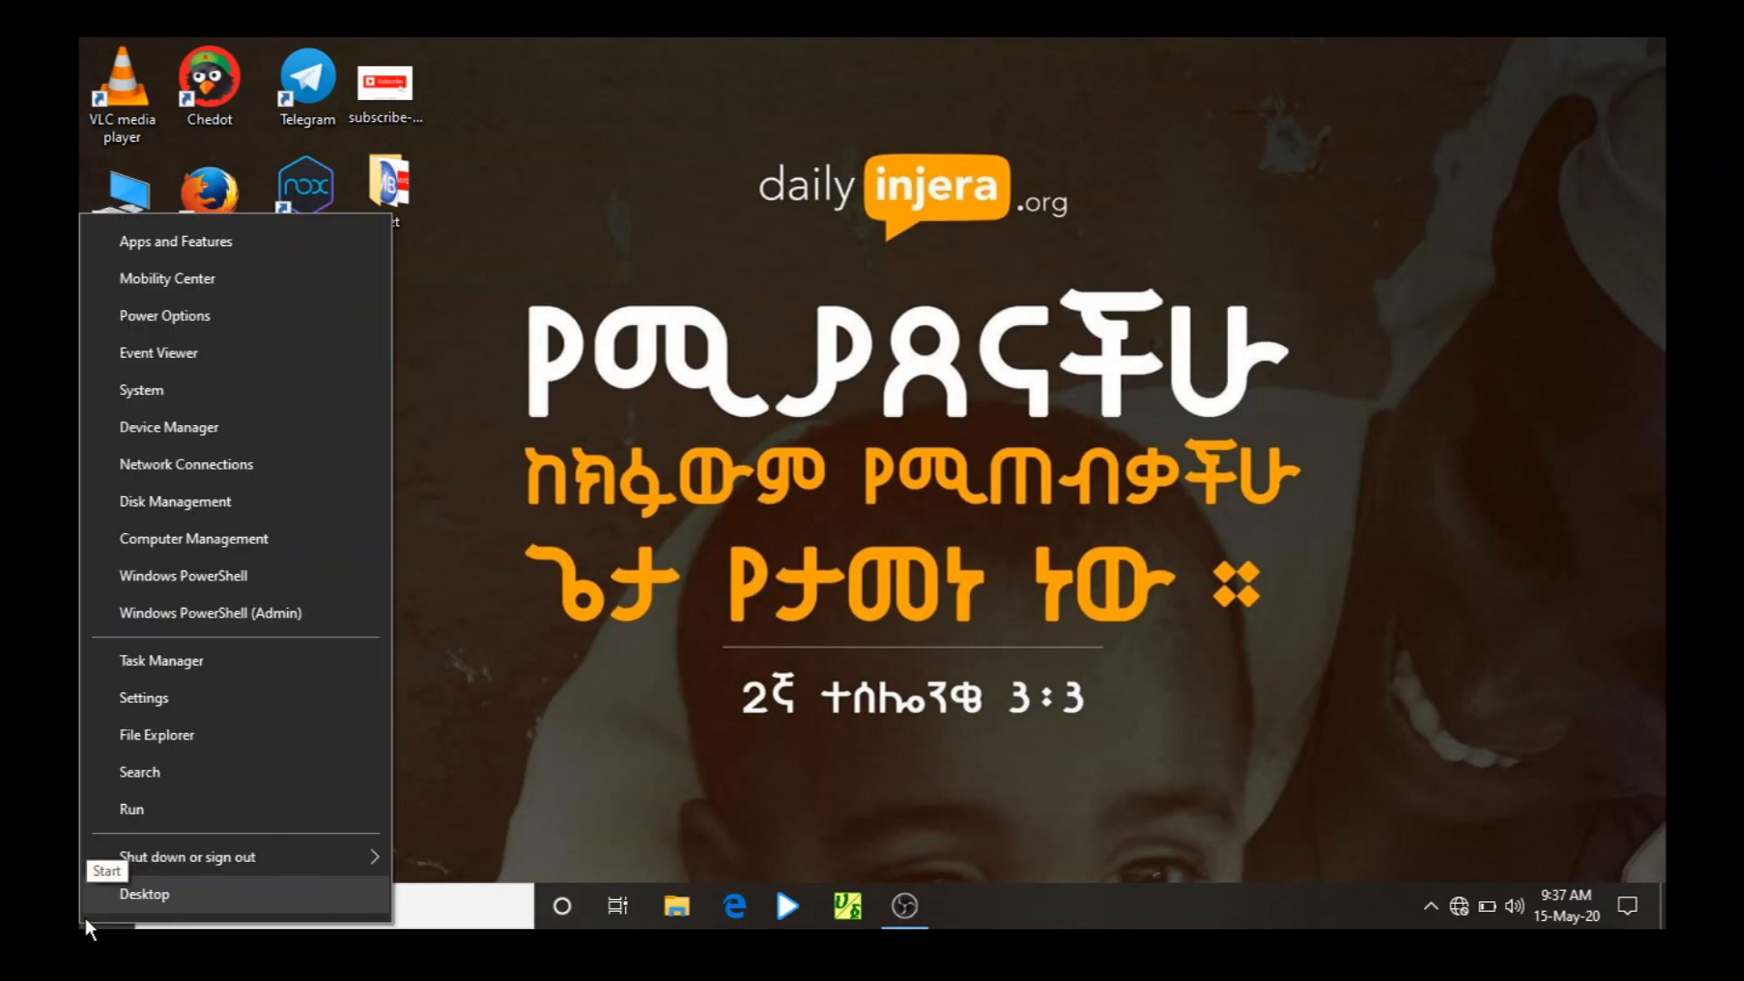
click(164, 808)
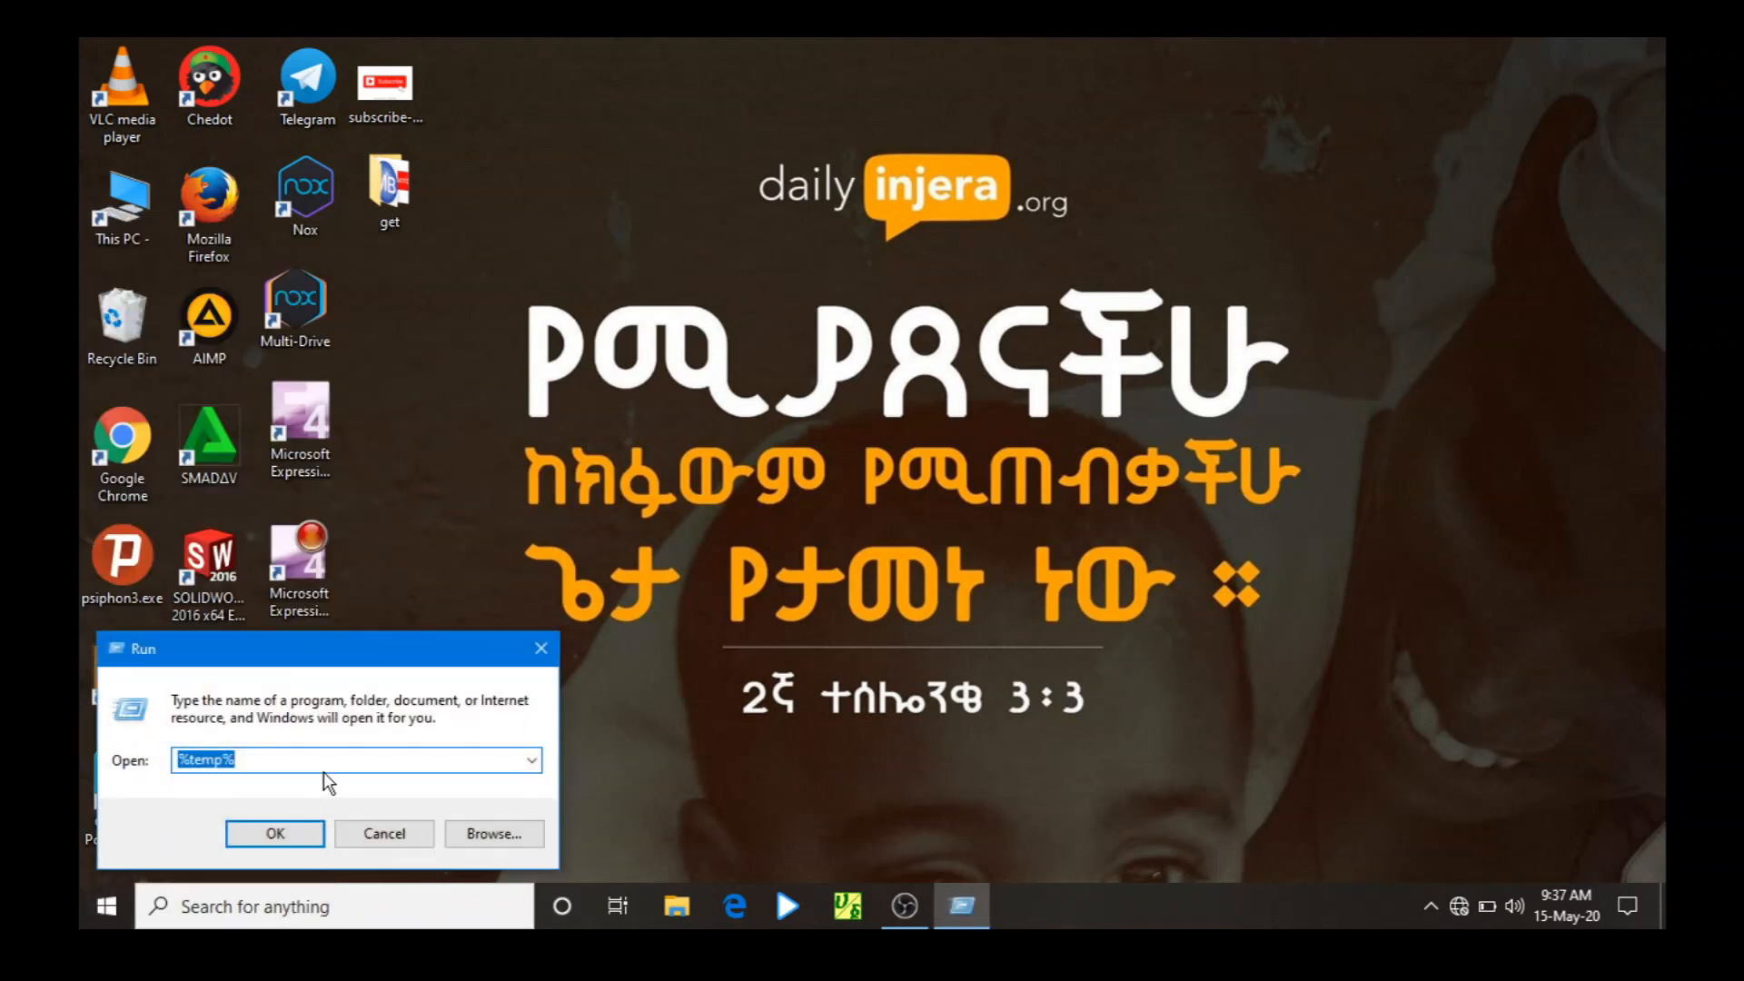
key(BackSpace)
text(pre)
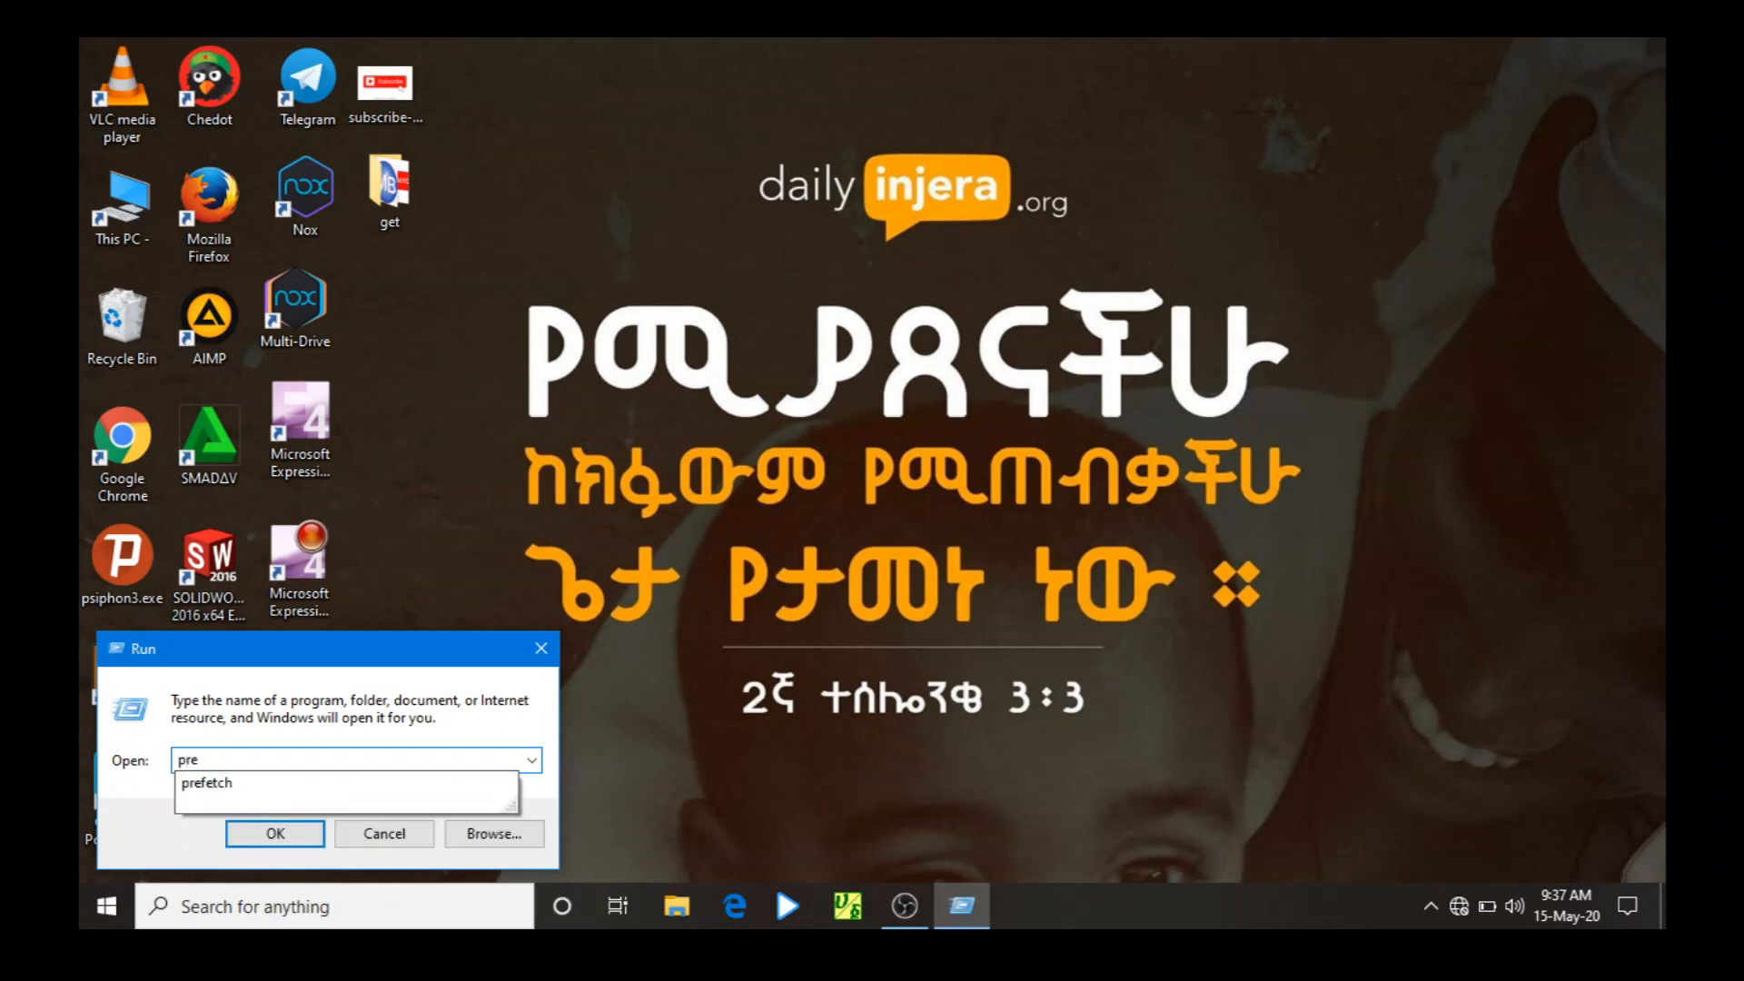
text(fetc)
click(330, 781)
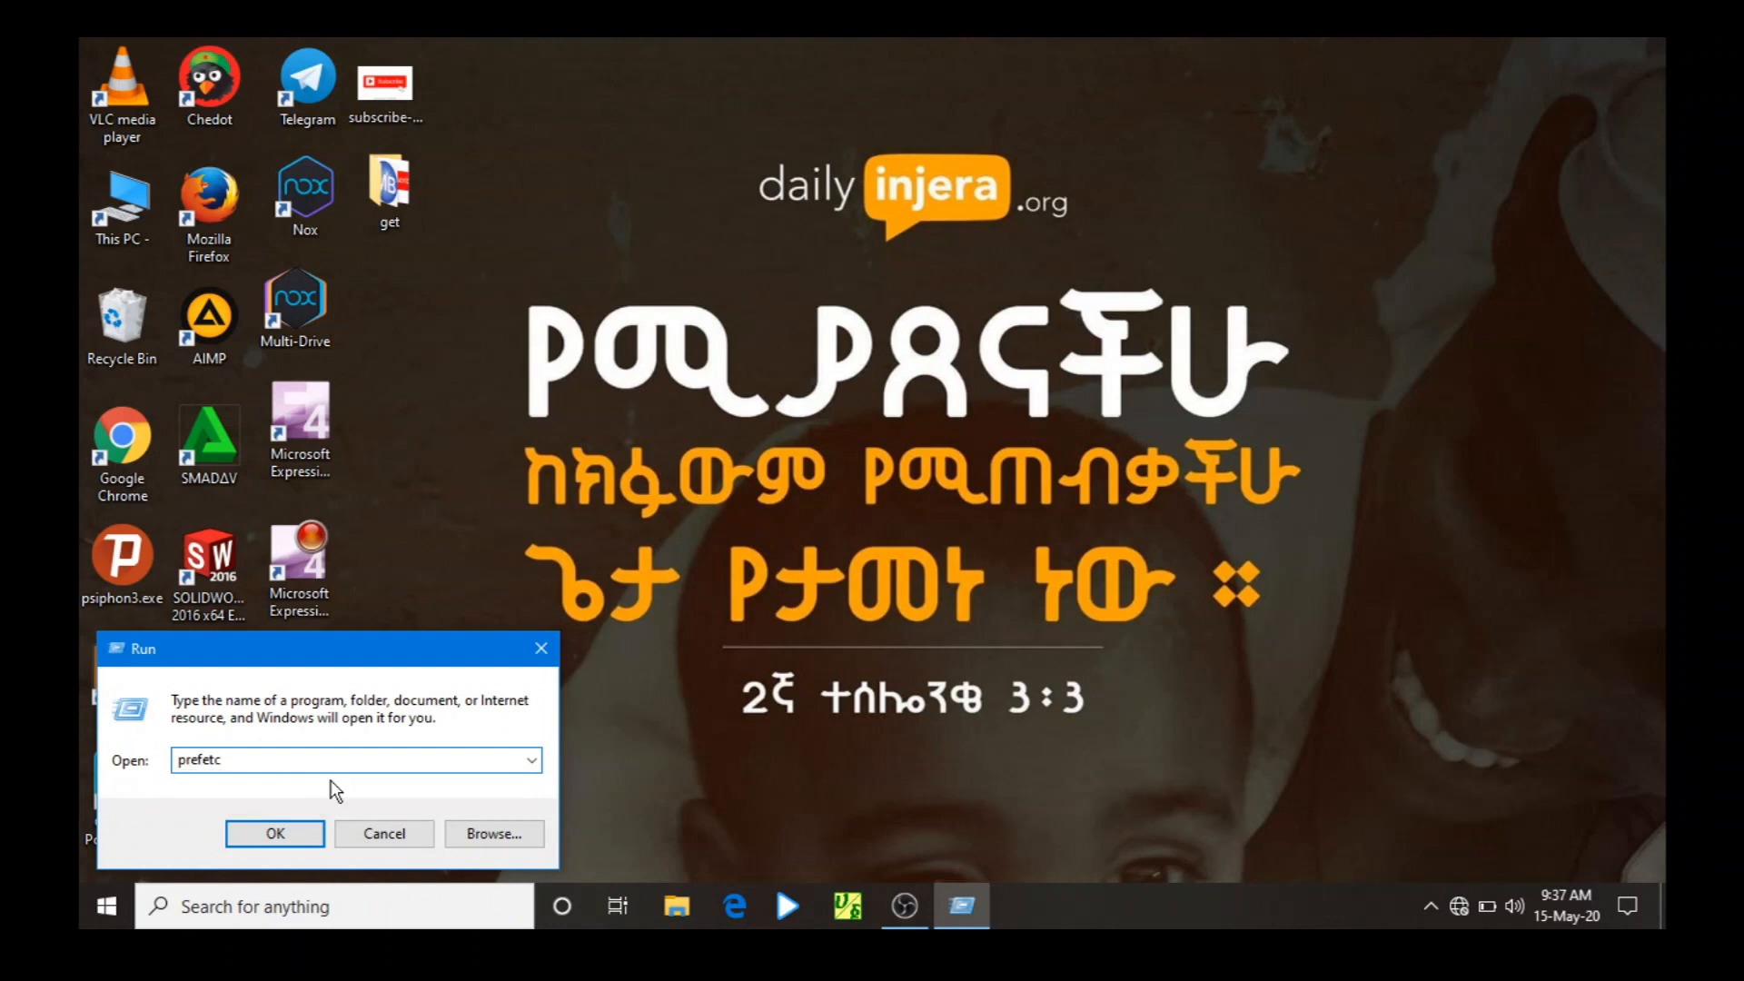
key(Return)
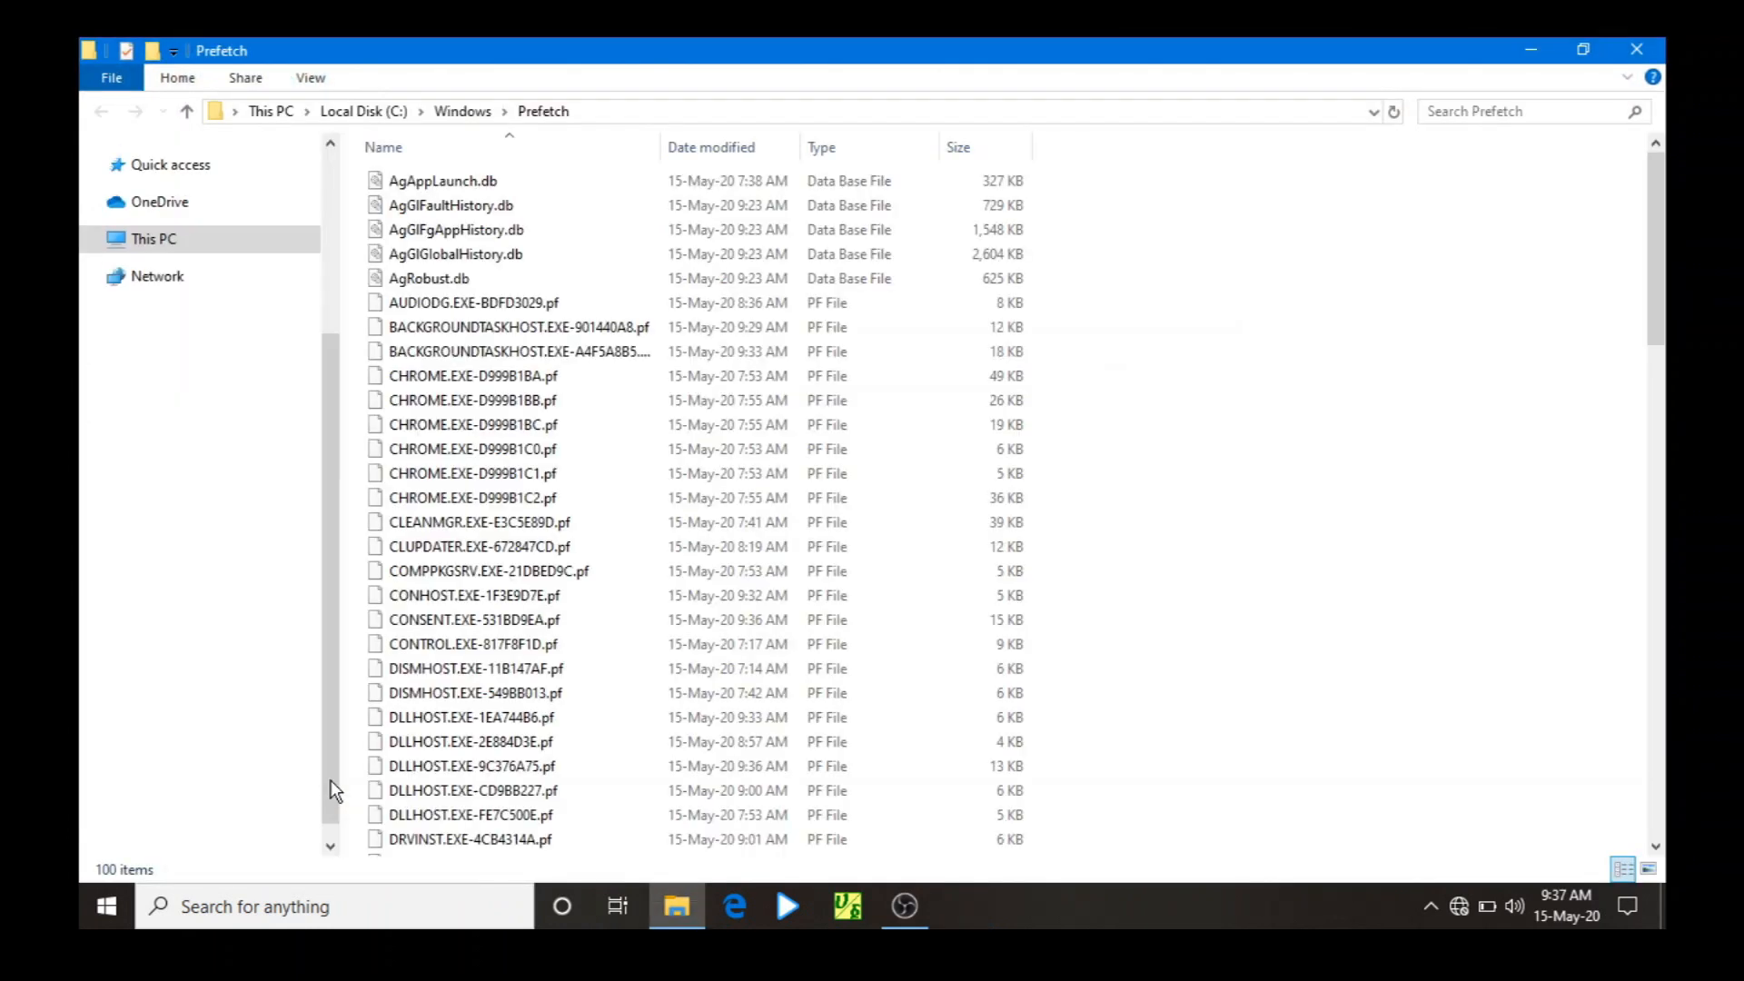
Step: Delete all files in the Prefetch folder, skipping the file that is in use, and close its window
scroll(732, 494, down, 15)
scroll(732, 494, up, 15)
drag(1120, 166, 429, 881)
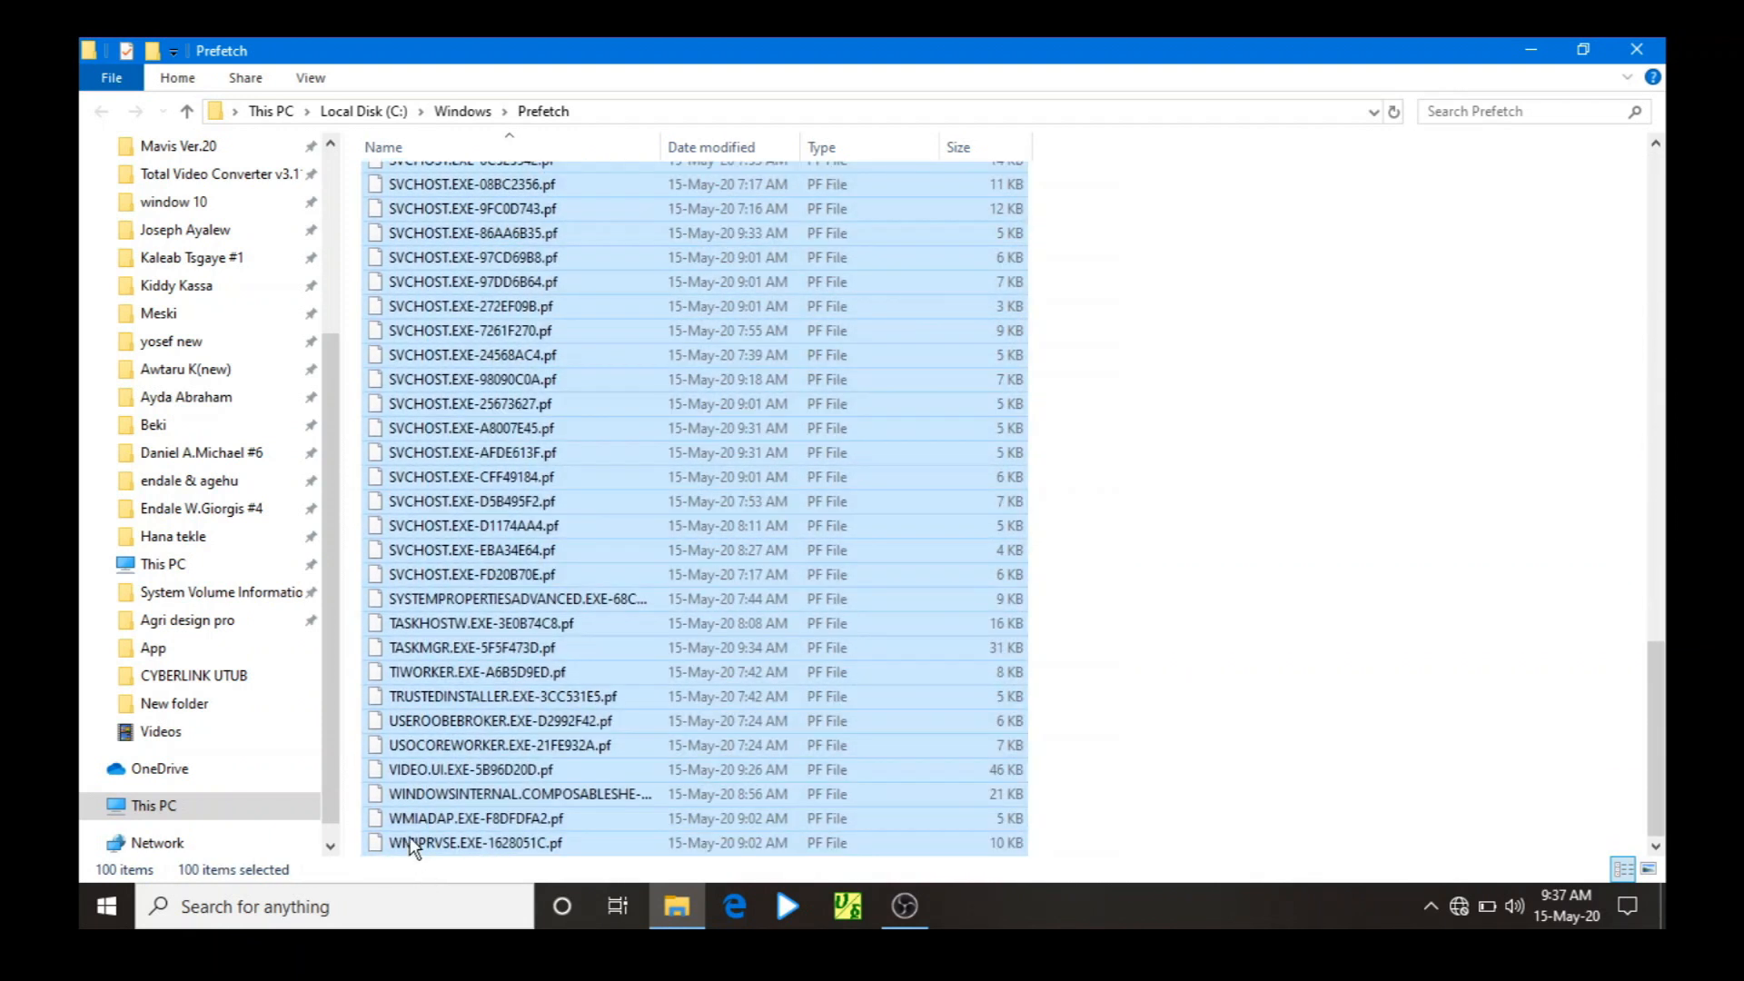
right_click(446, 506)
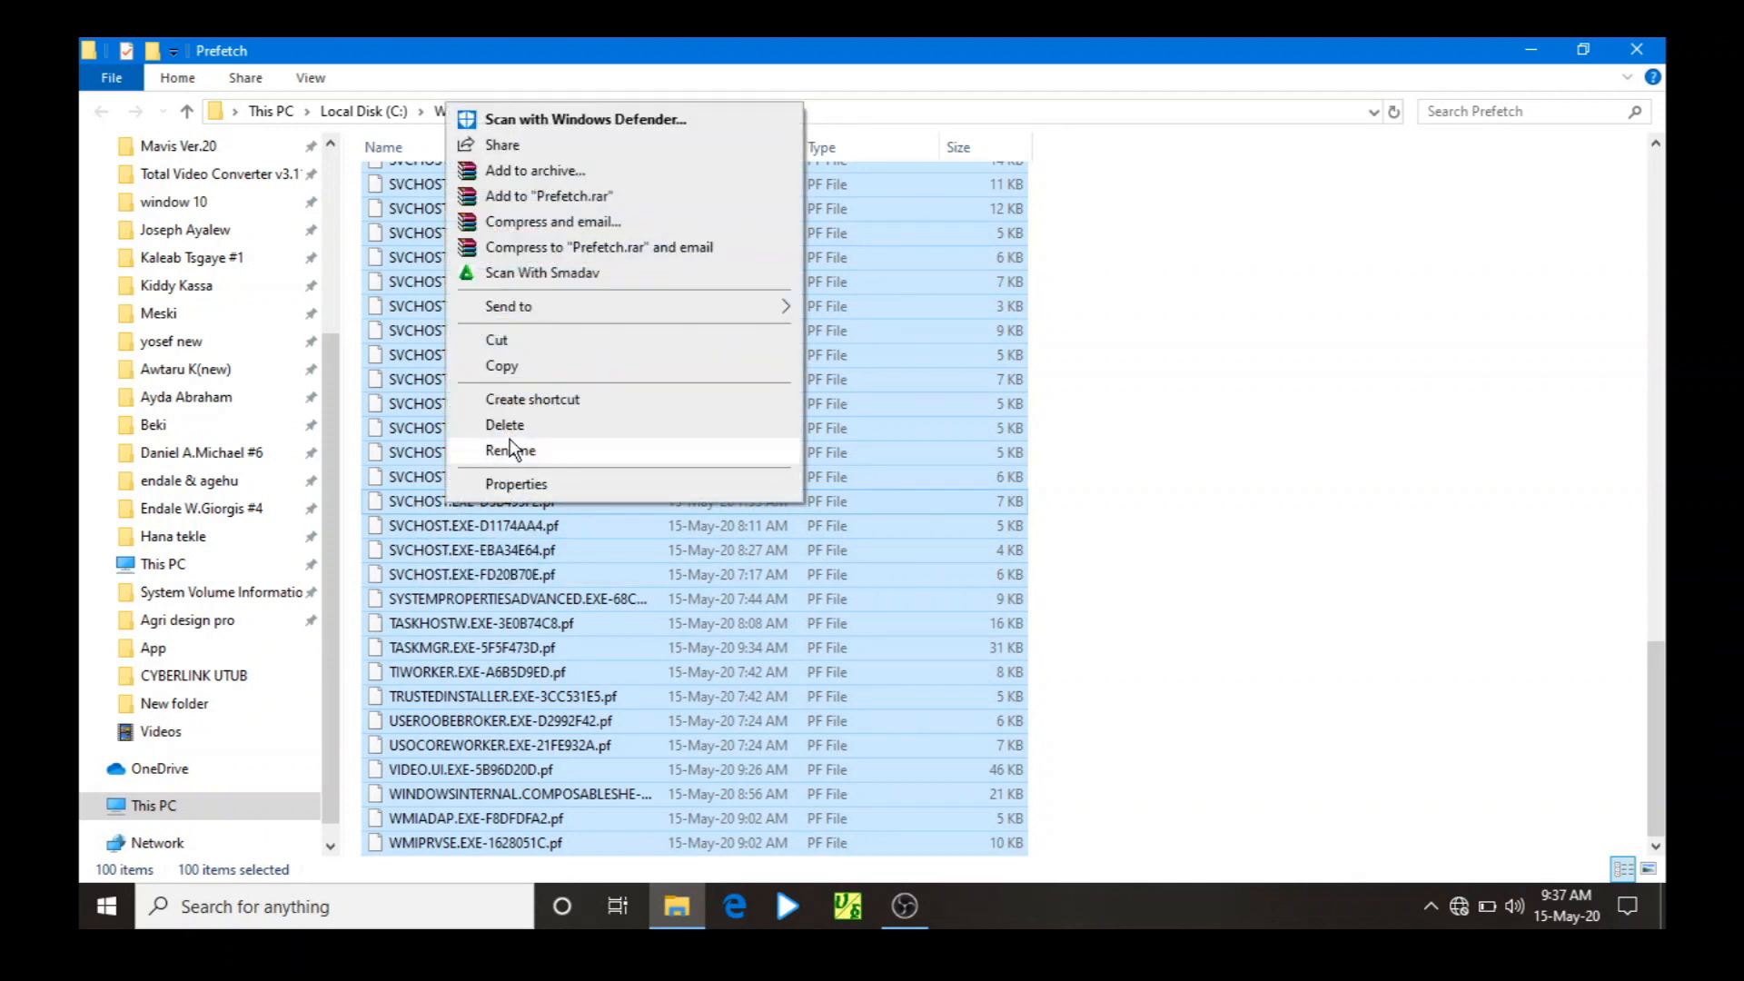
click(511, 426)
right_click(515, 435)
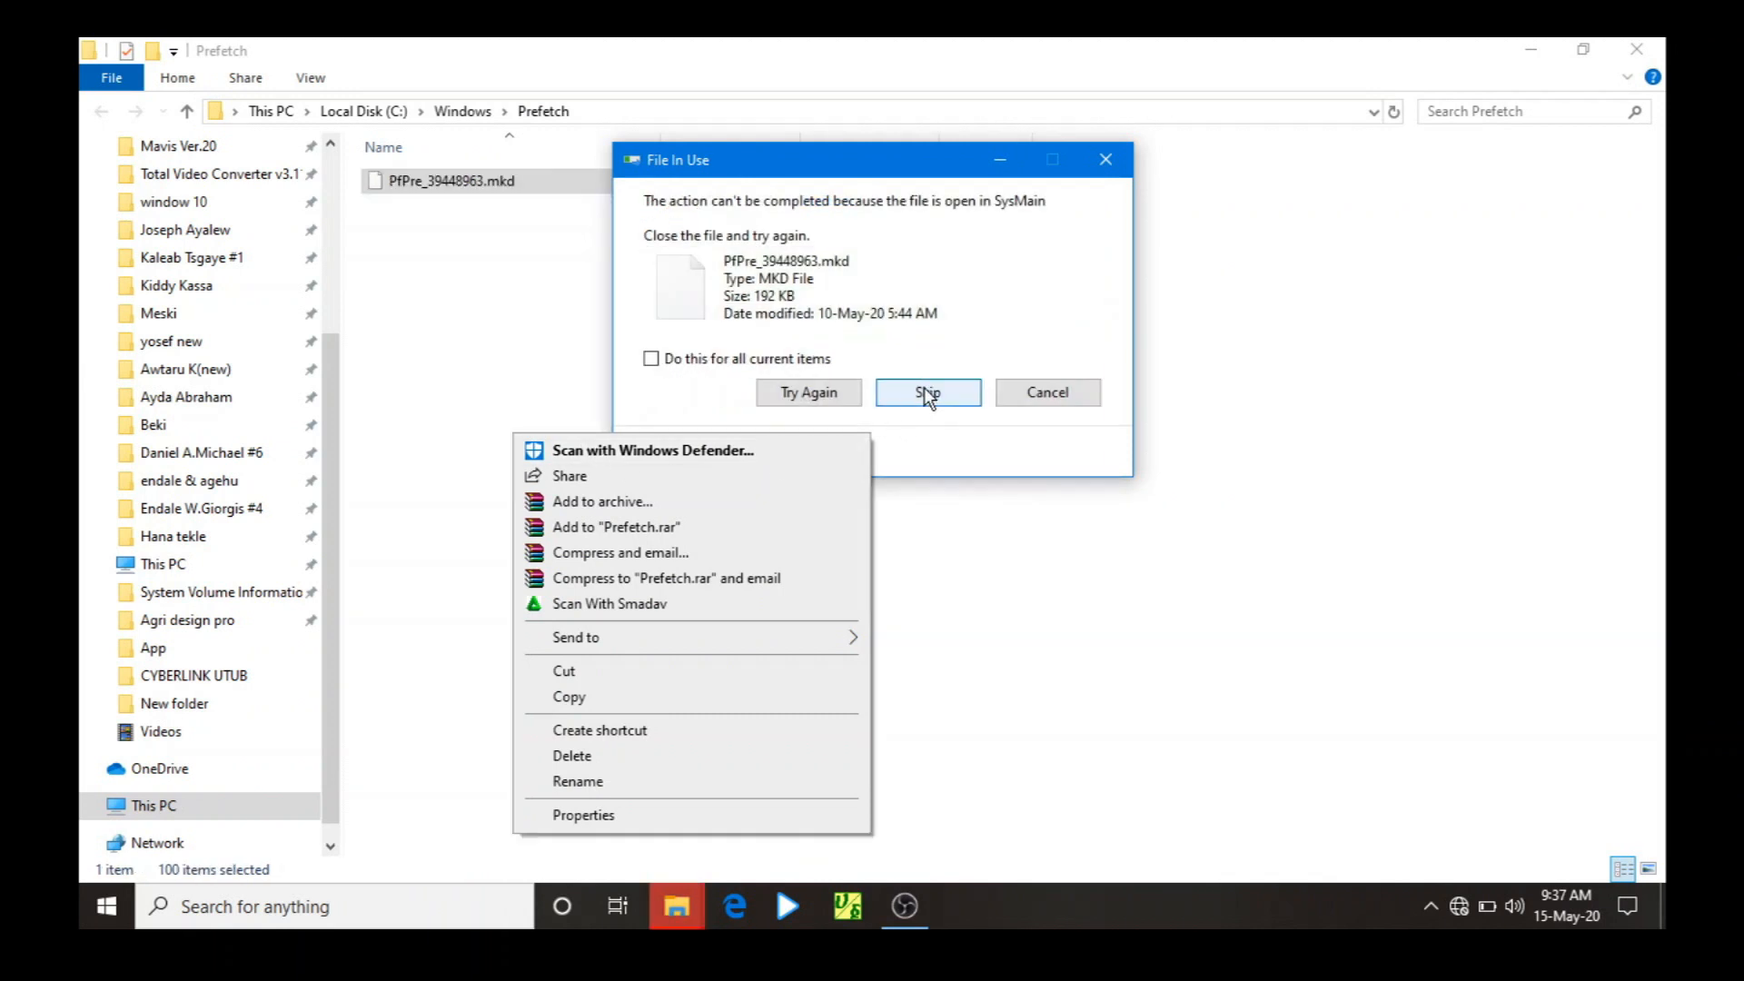
click(928, 394)
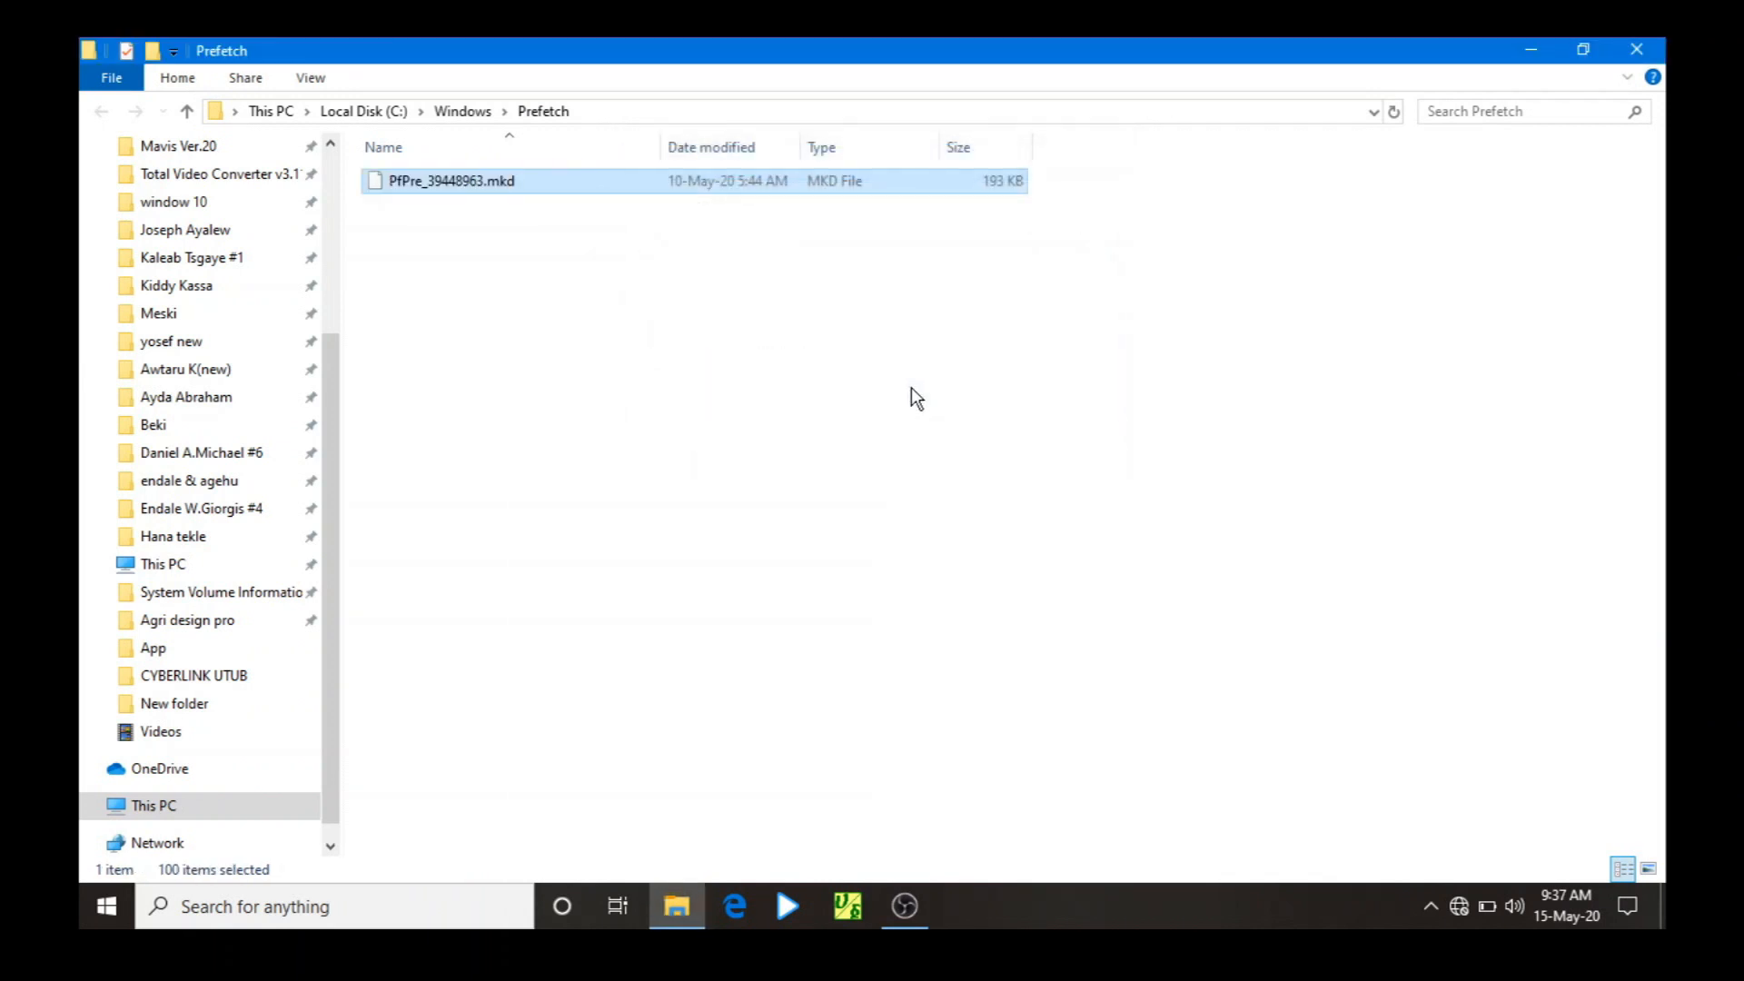
click(1636, 49)
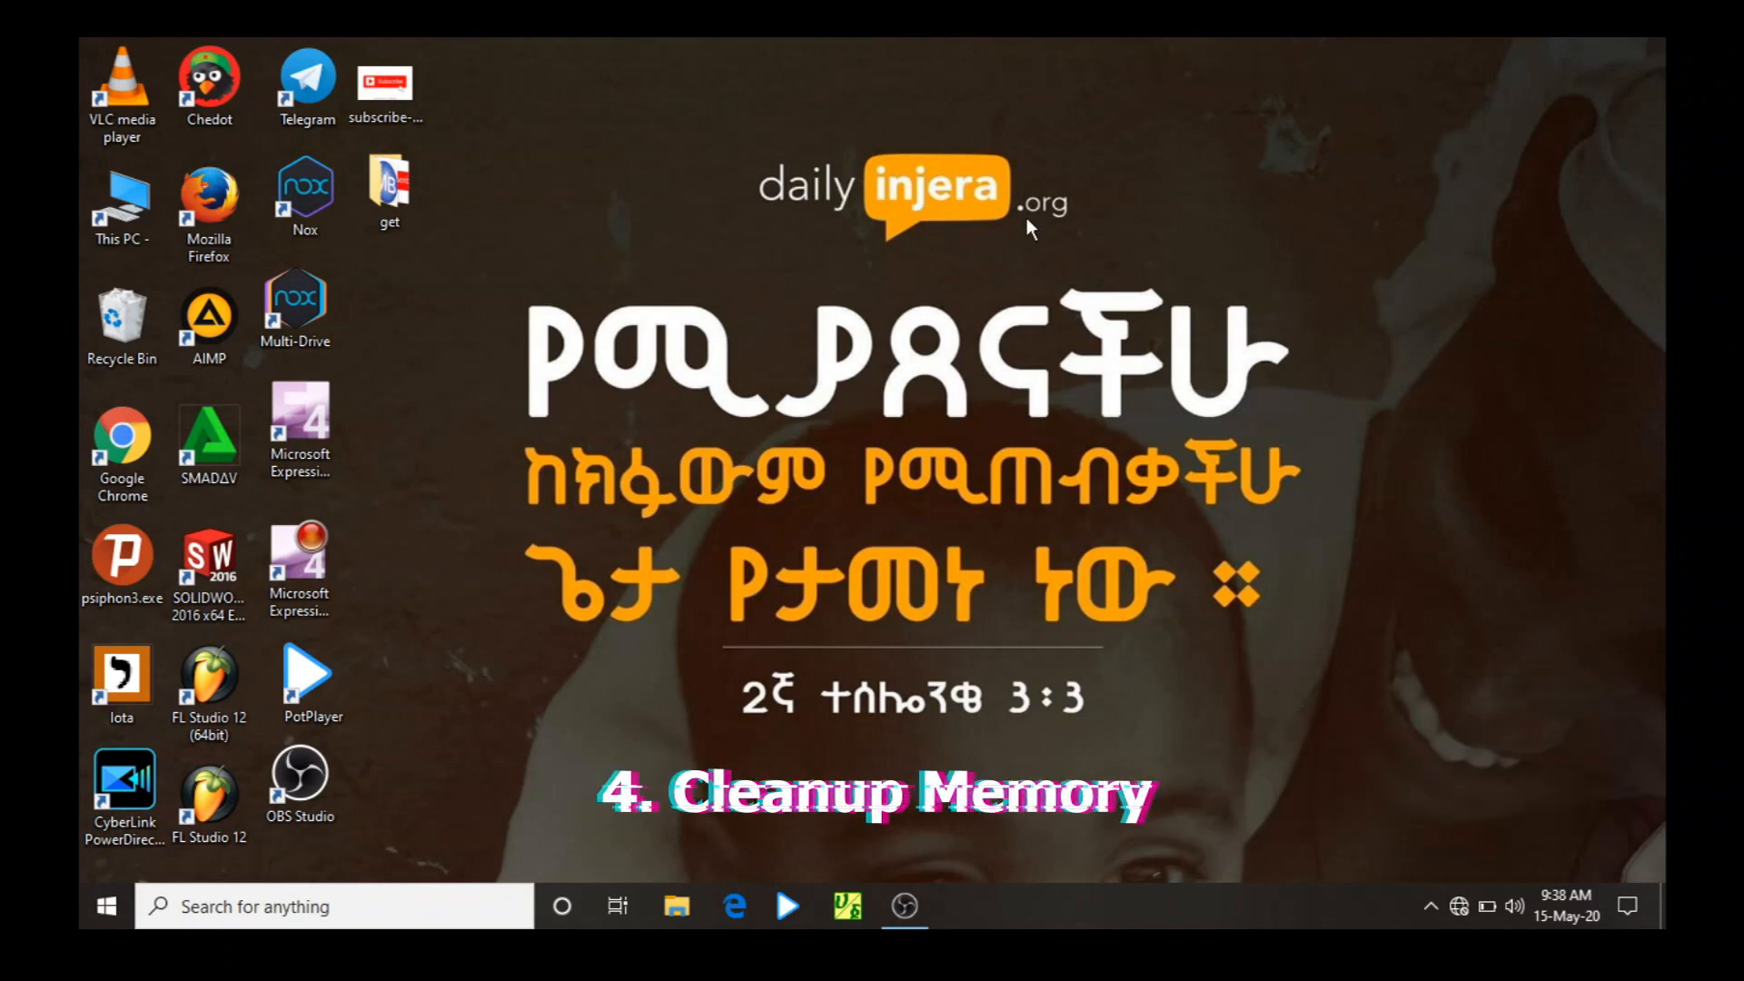
Step: Open the properties of Local Disk (C:) from This PC
double_click(111, 201)
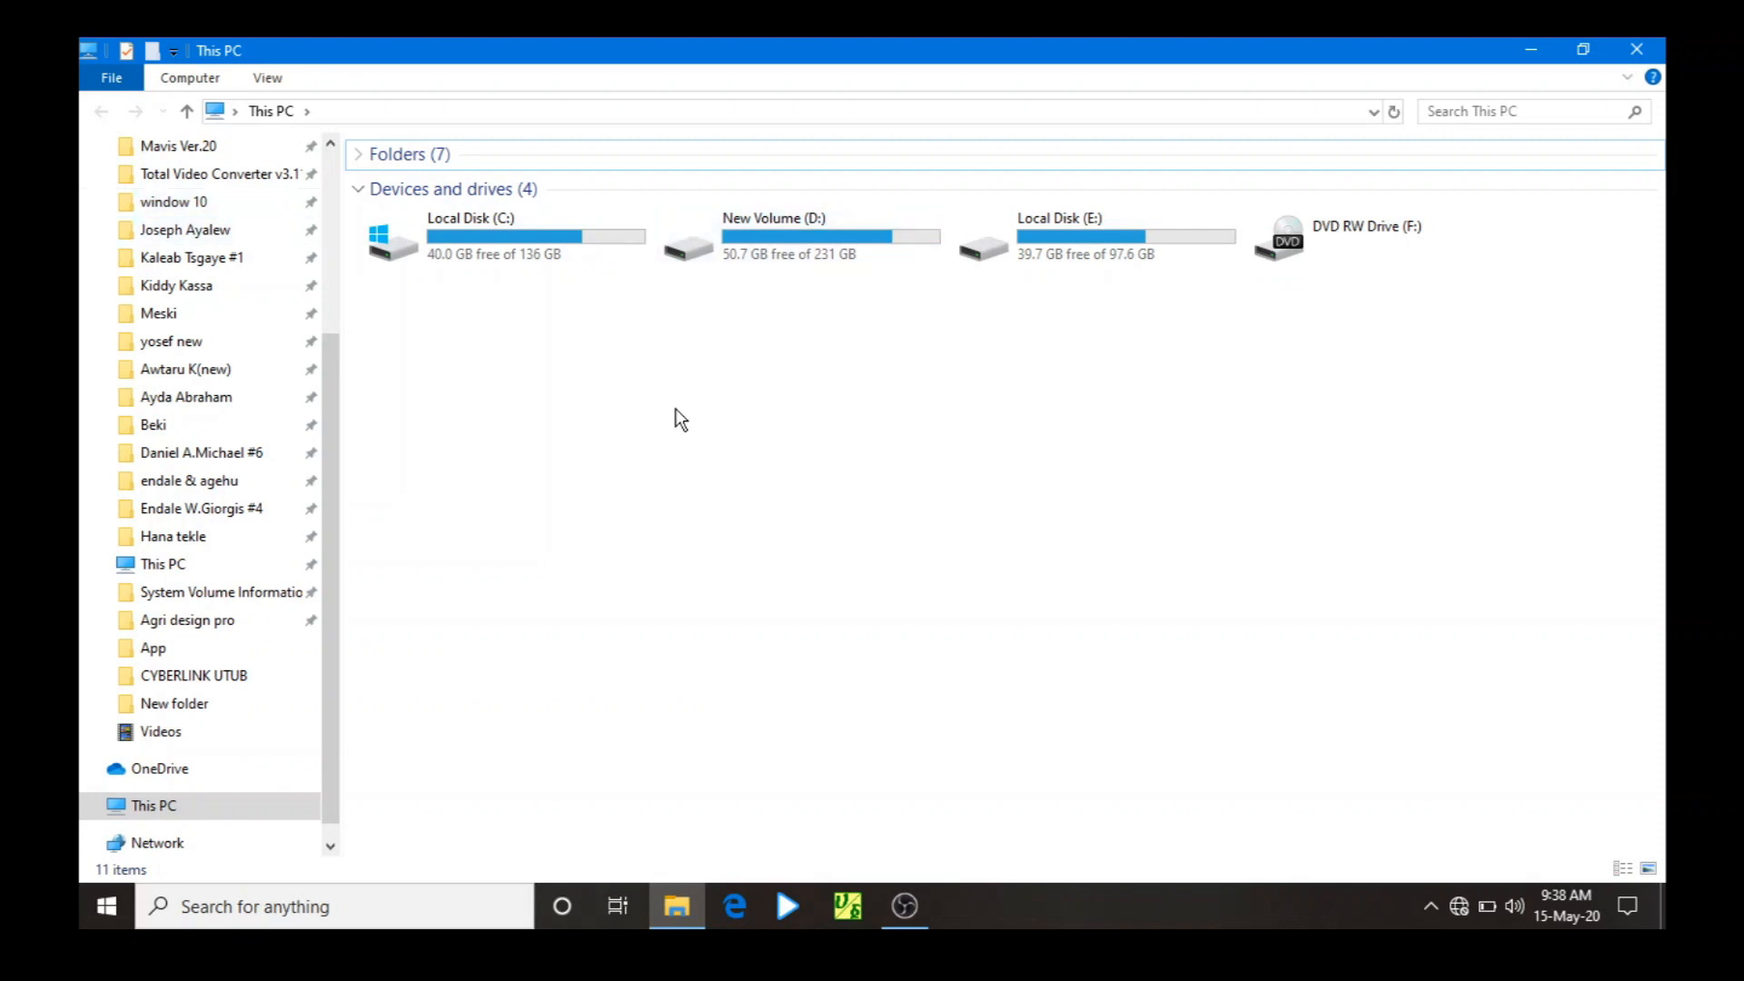
double_click(555, 253)
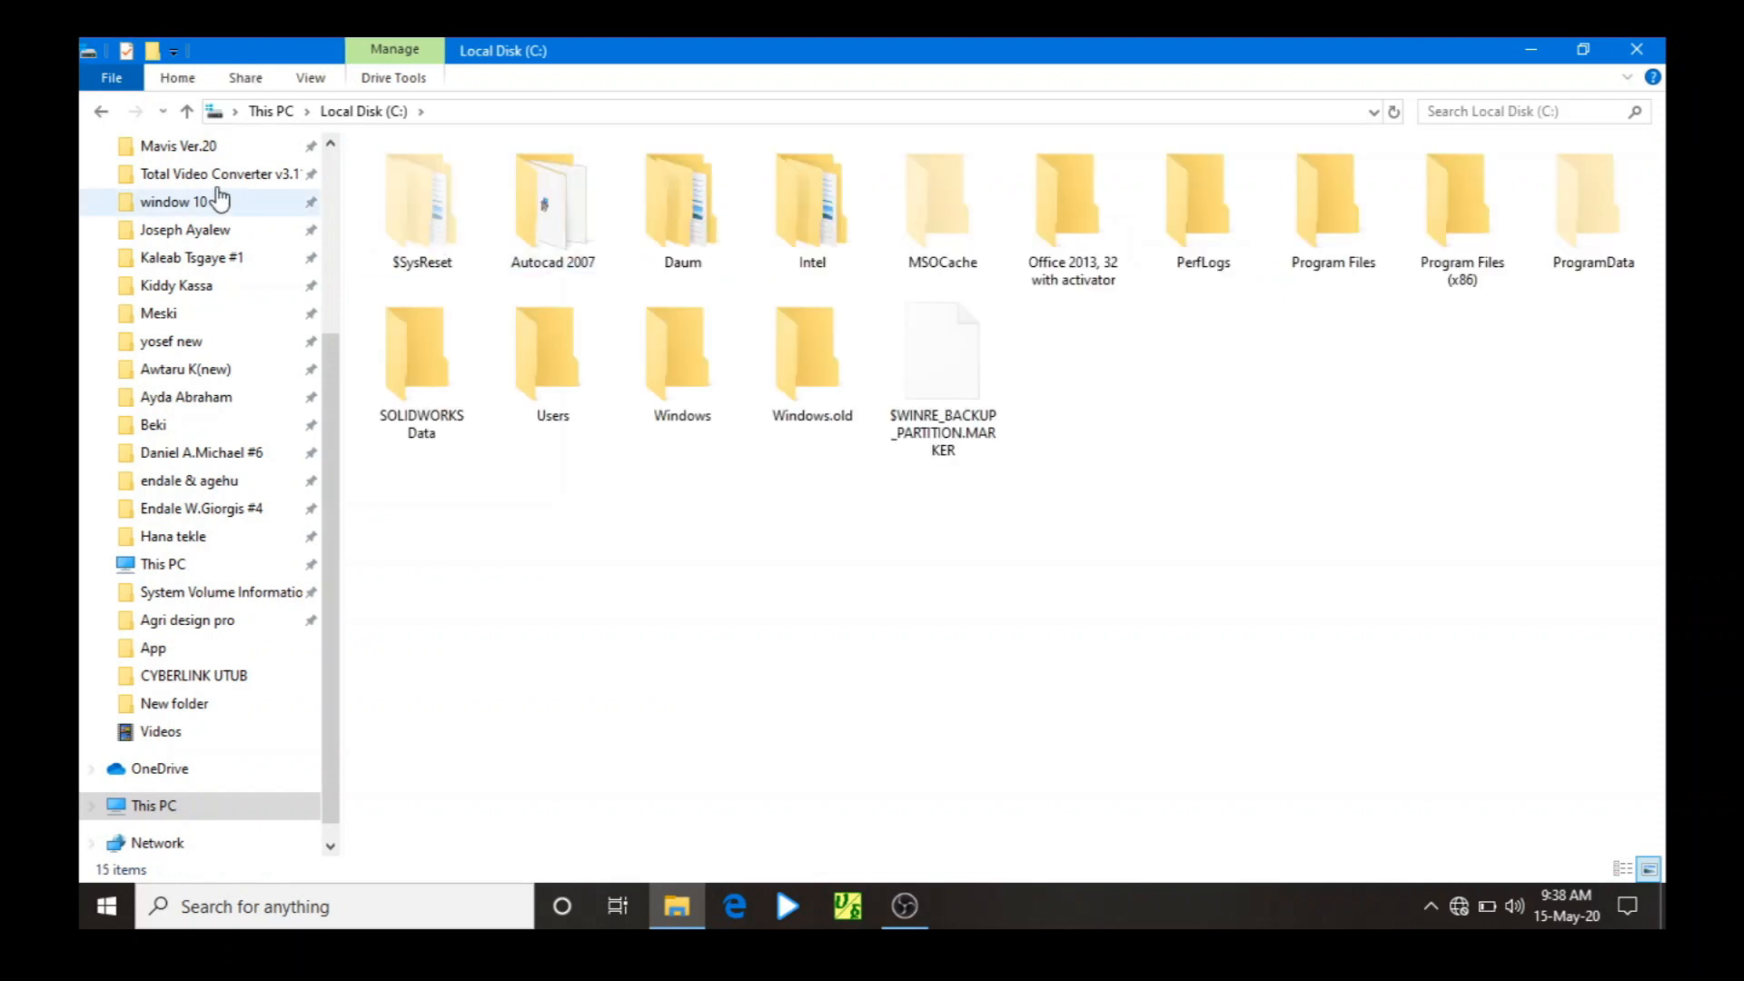
click(102, 111)
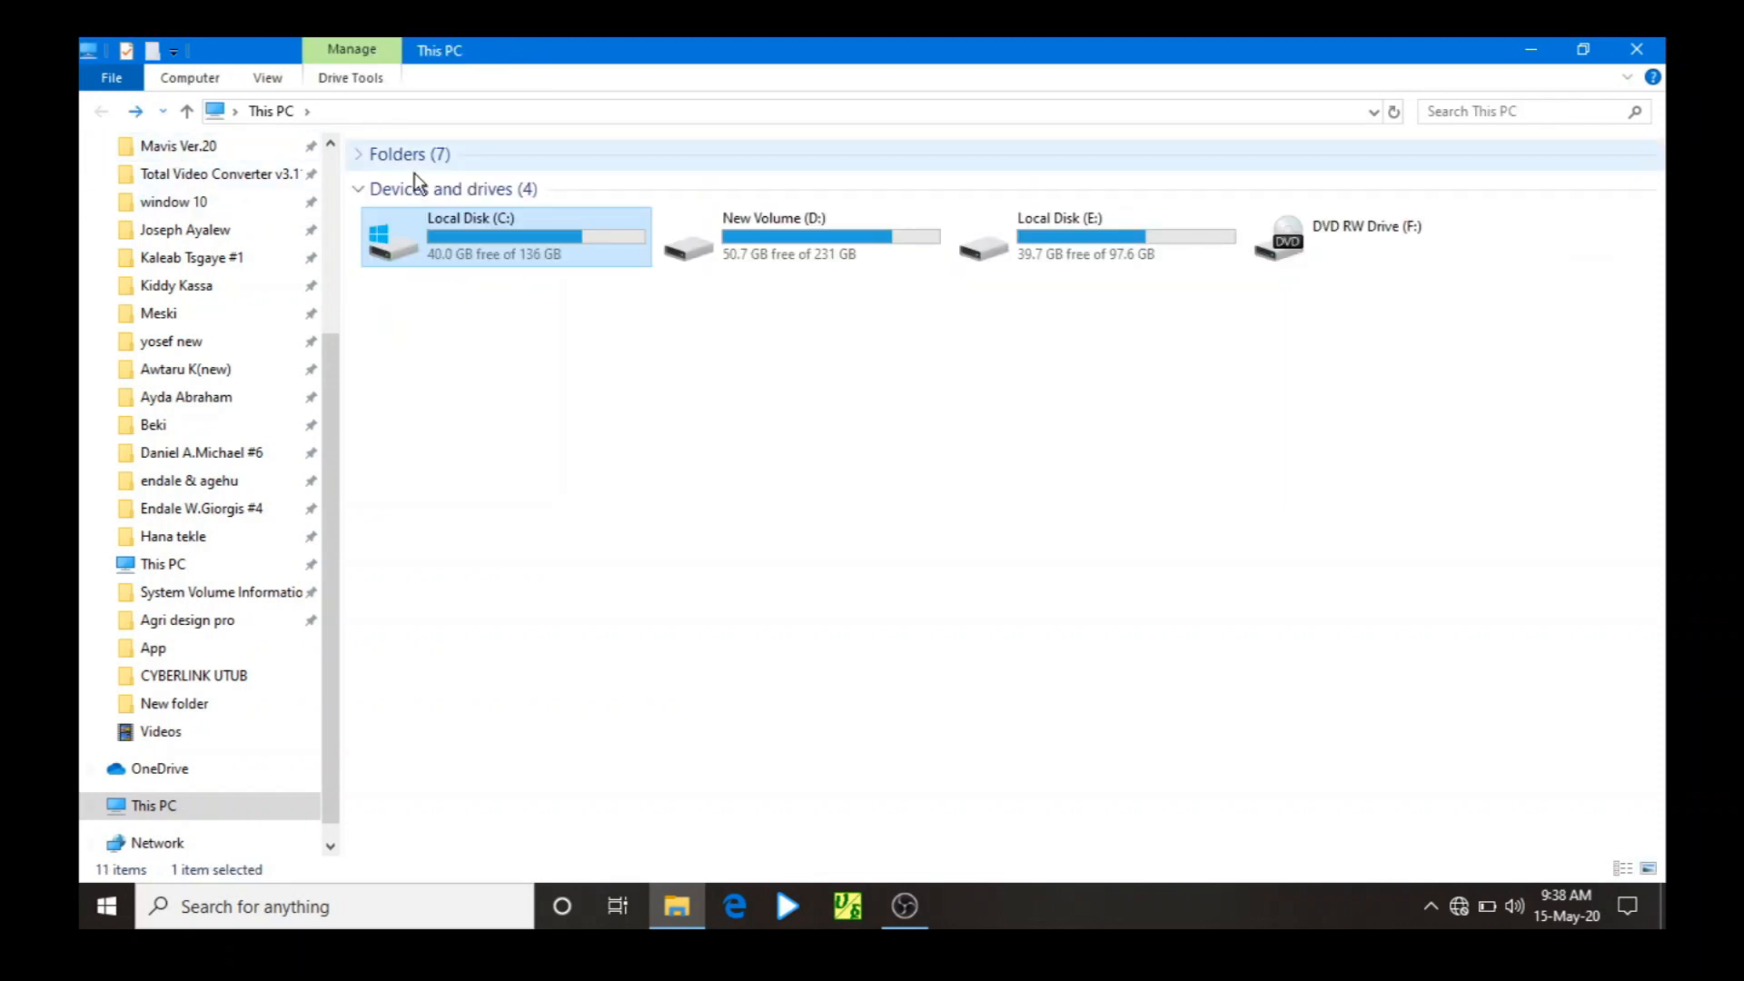
right_click(514, 254)
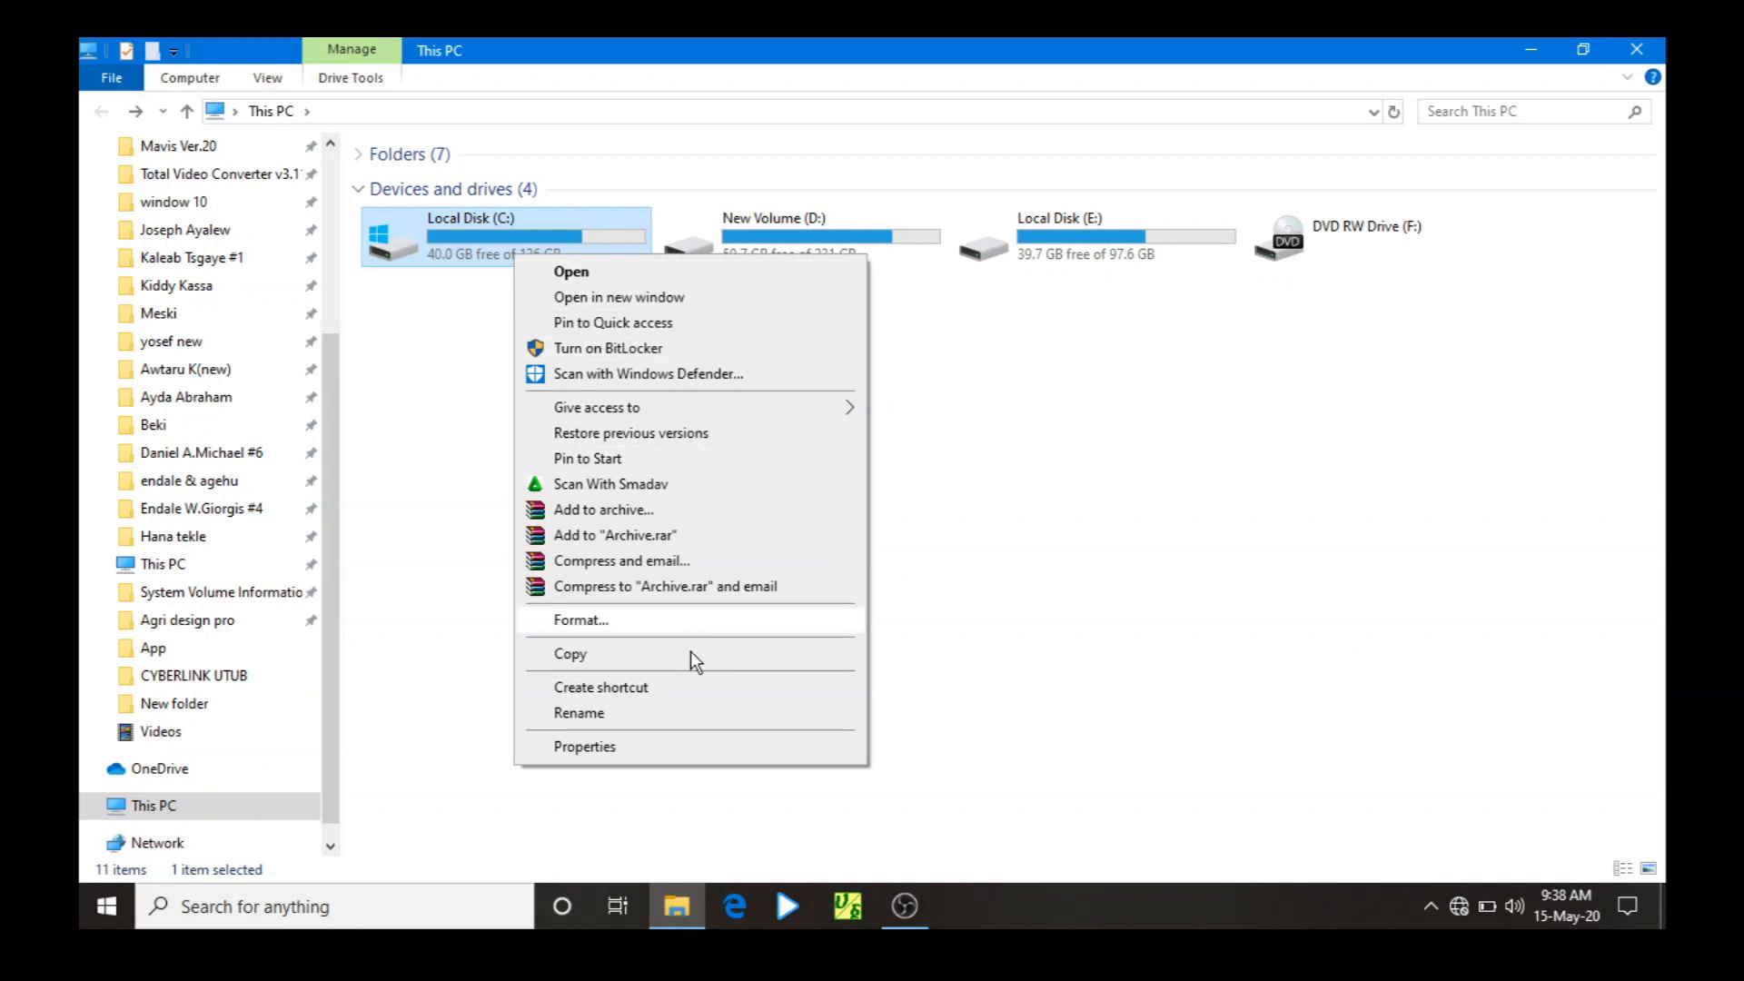
click(688, 754)
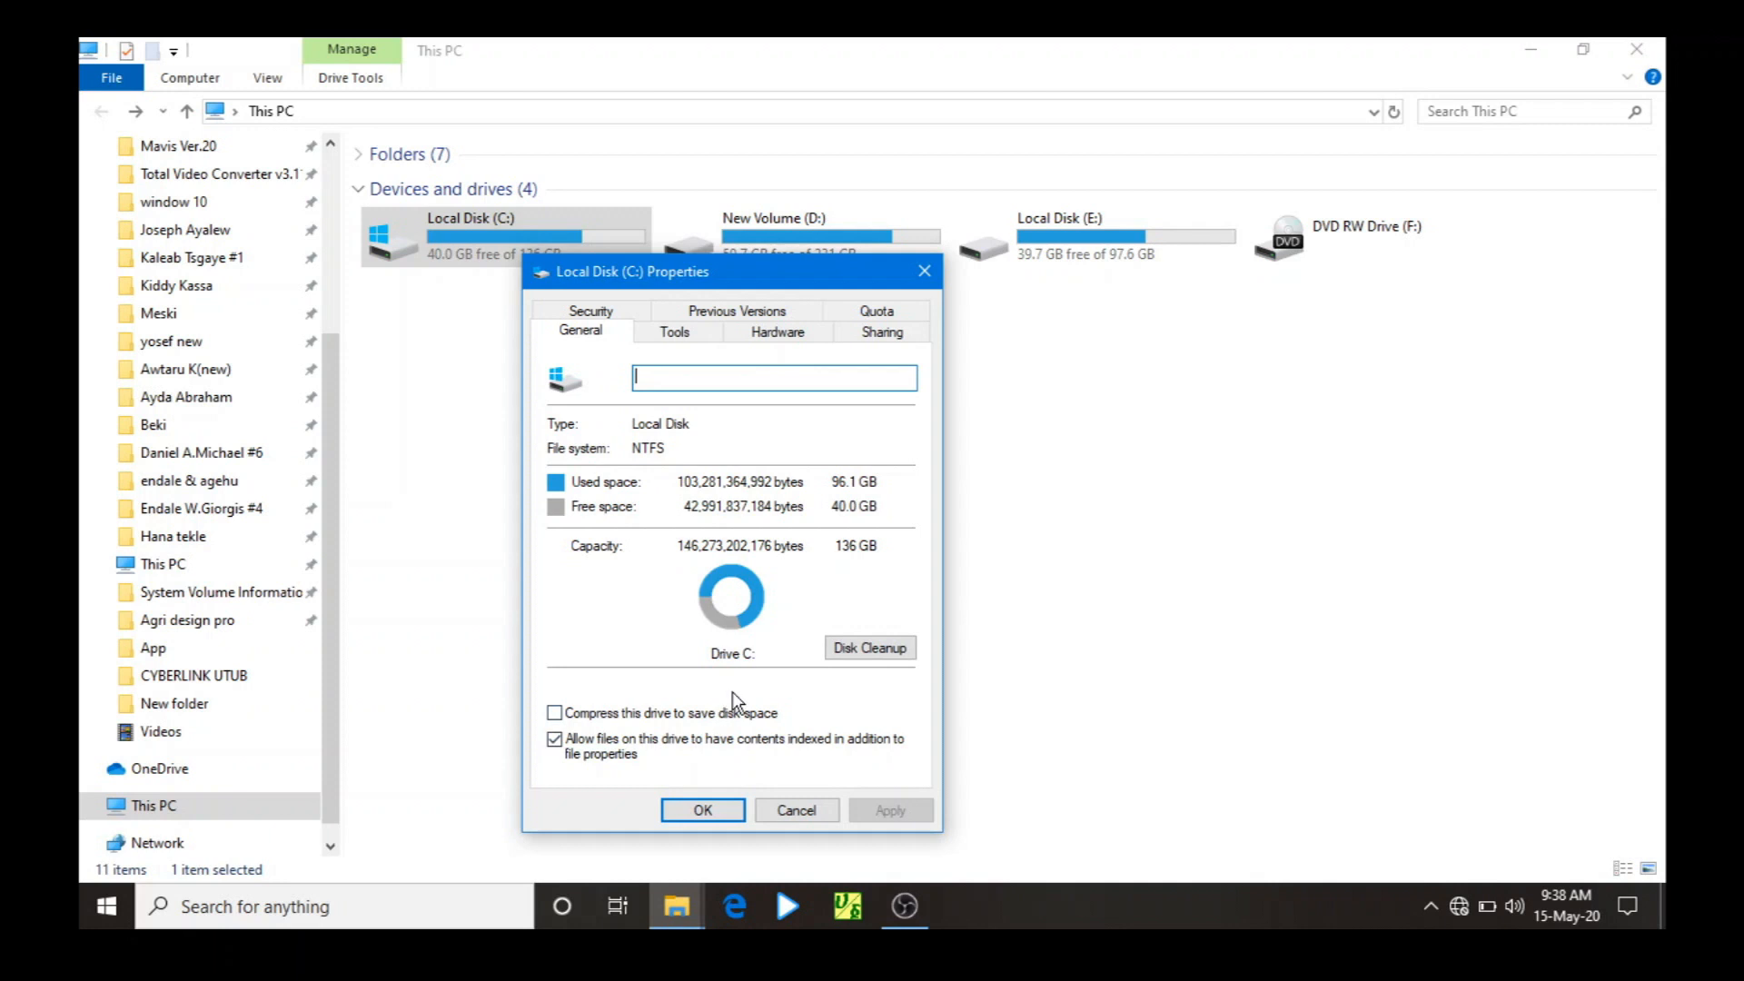
Step: Start Disk Cleanup for drive C: and extend the scan to system files
click(873, 650)
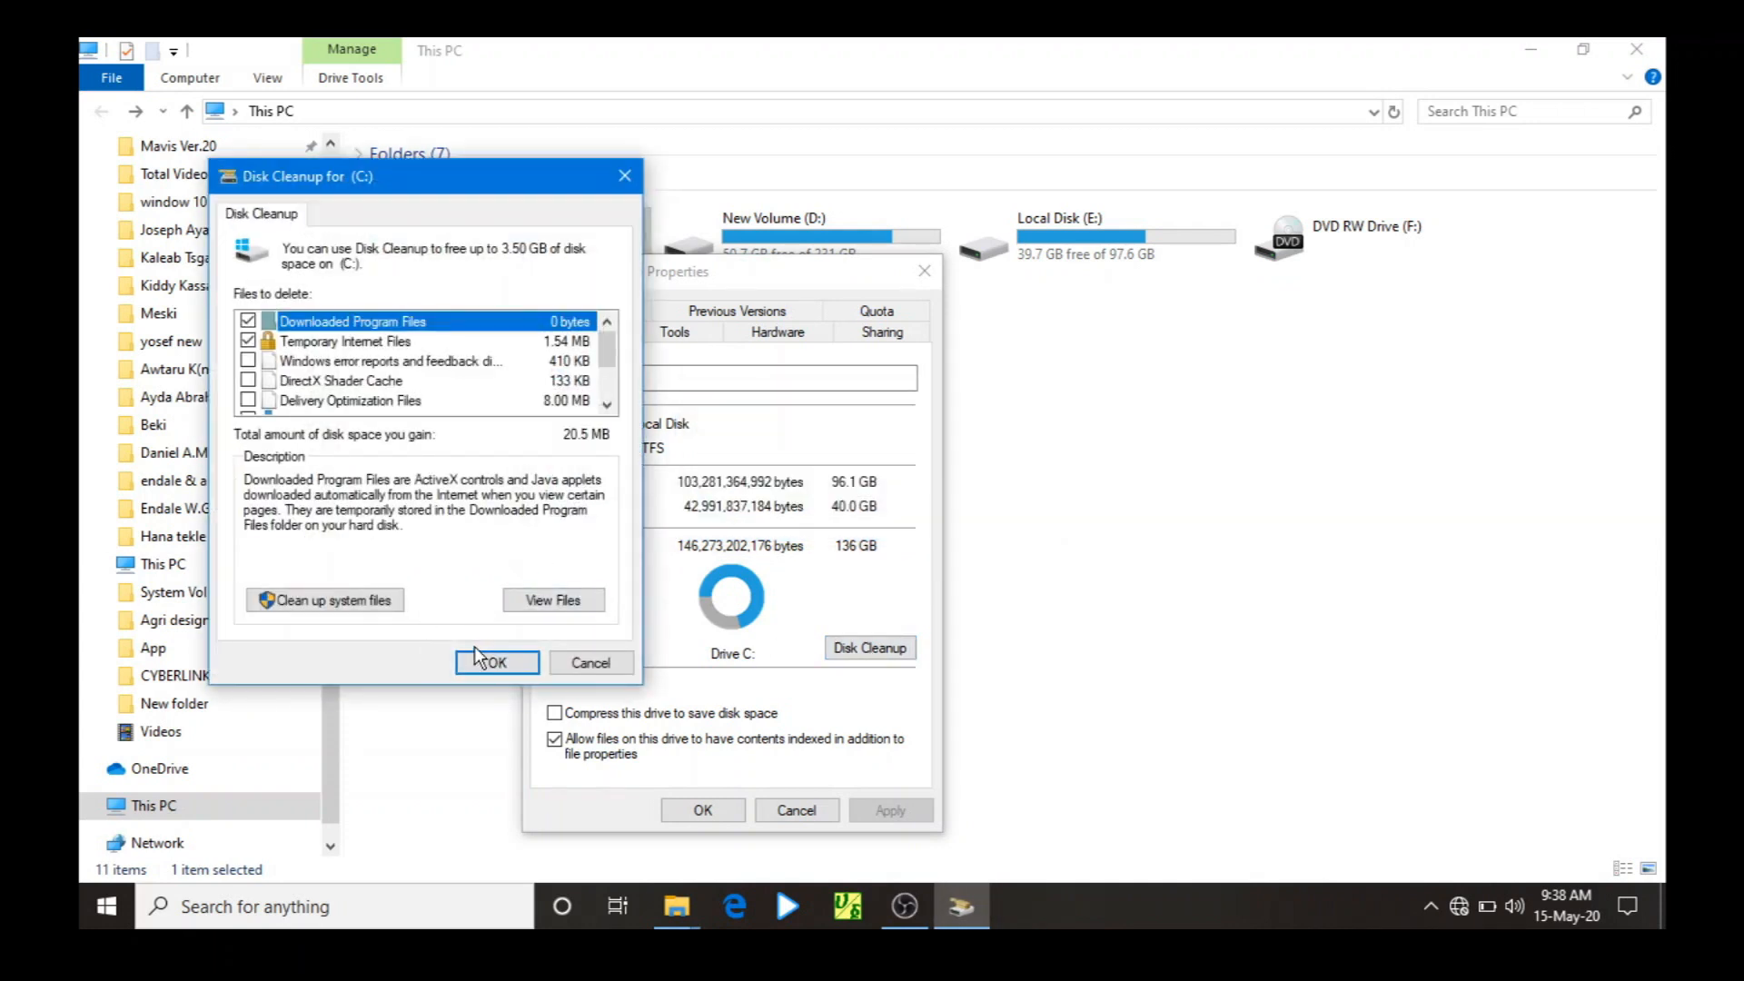
click(336, 603)
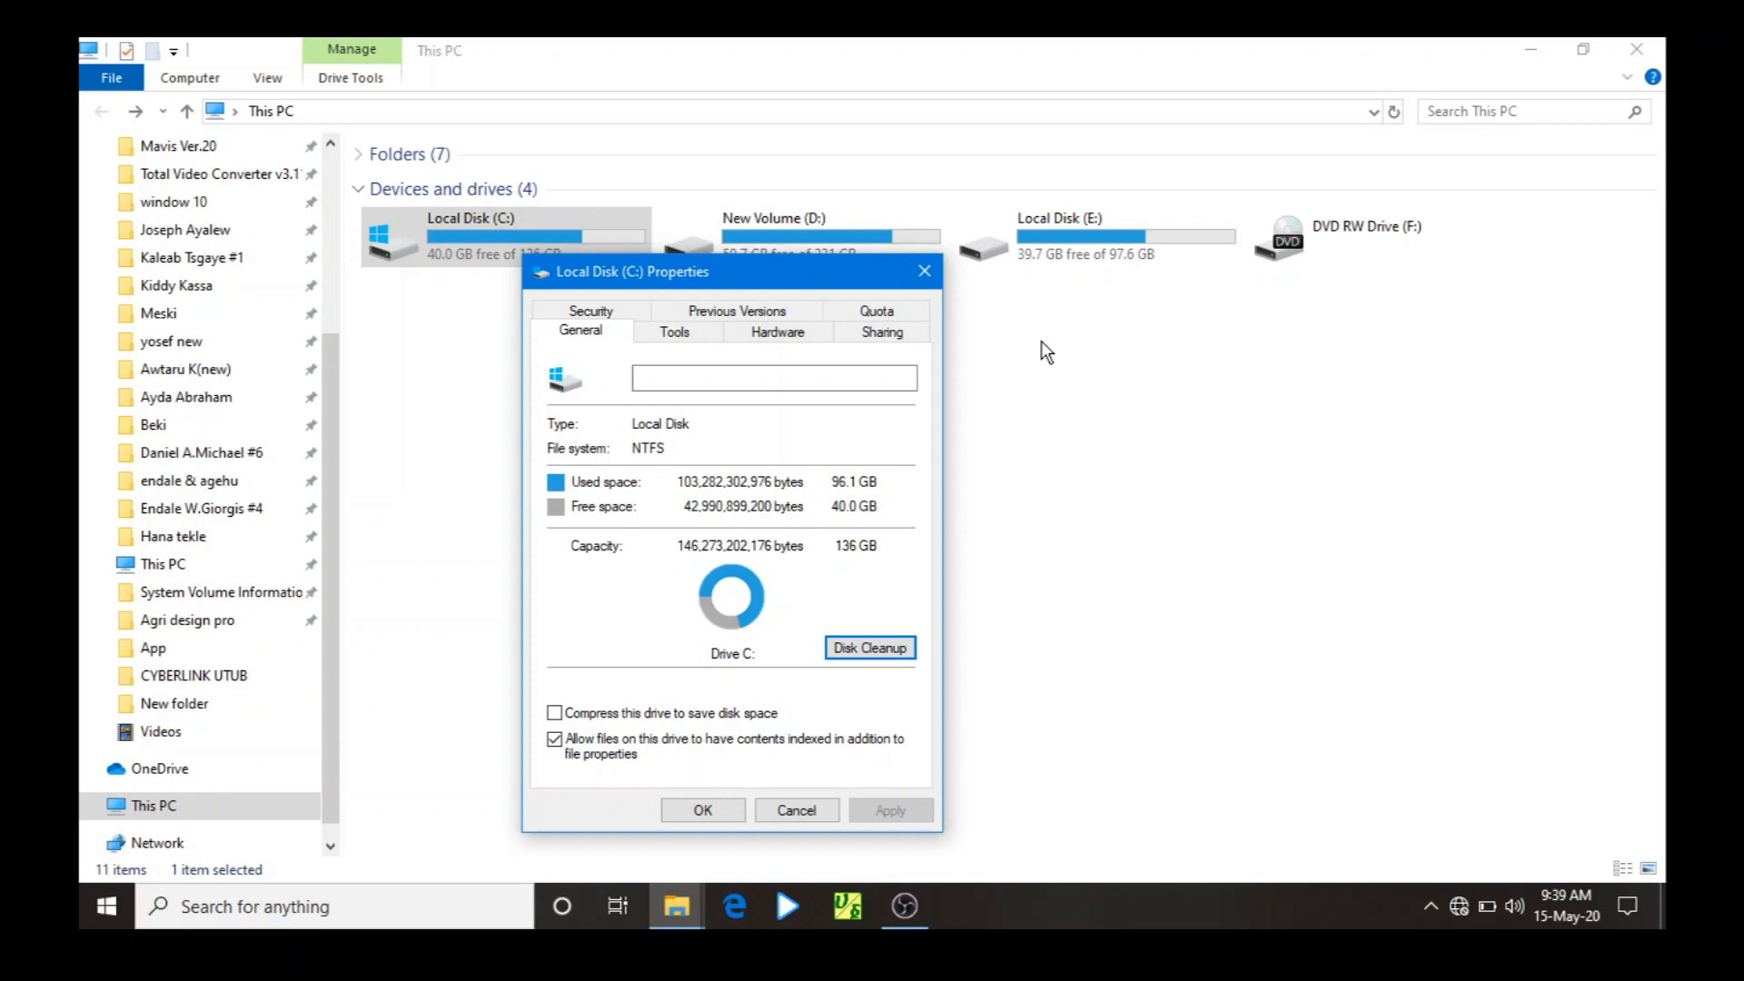
key(Return)
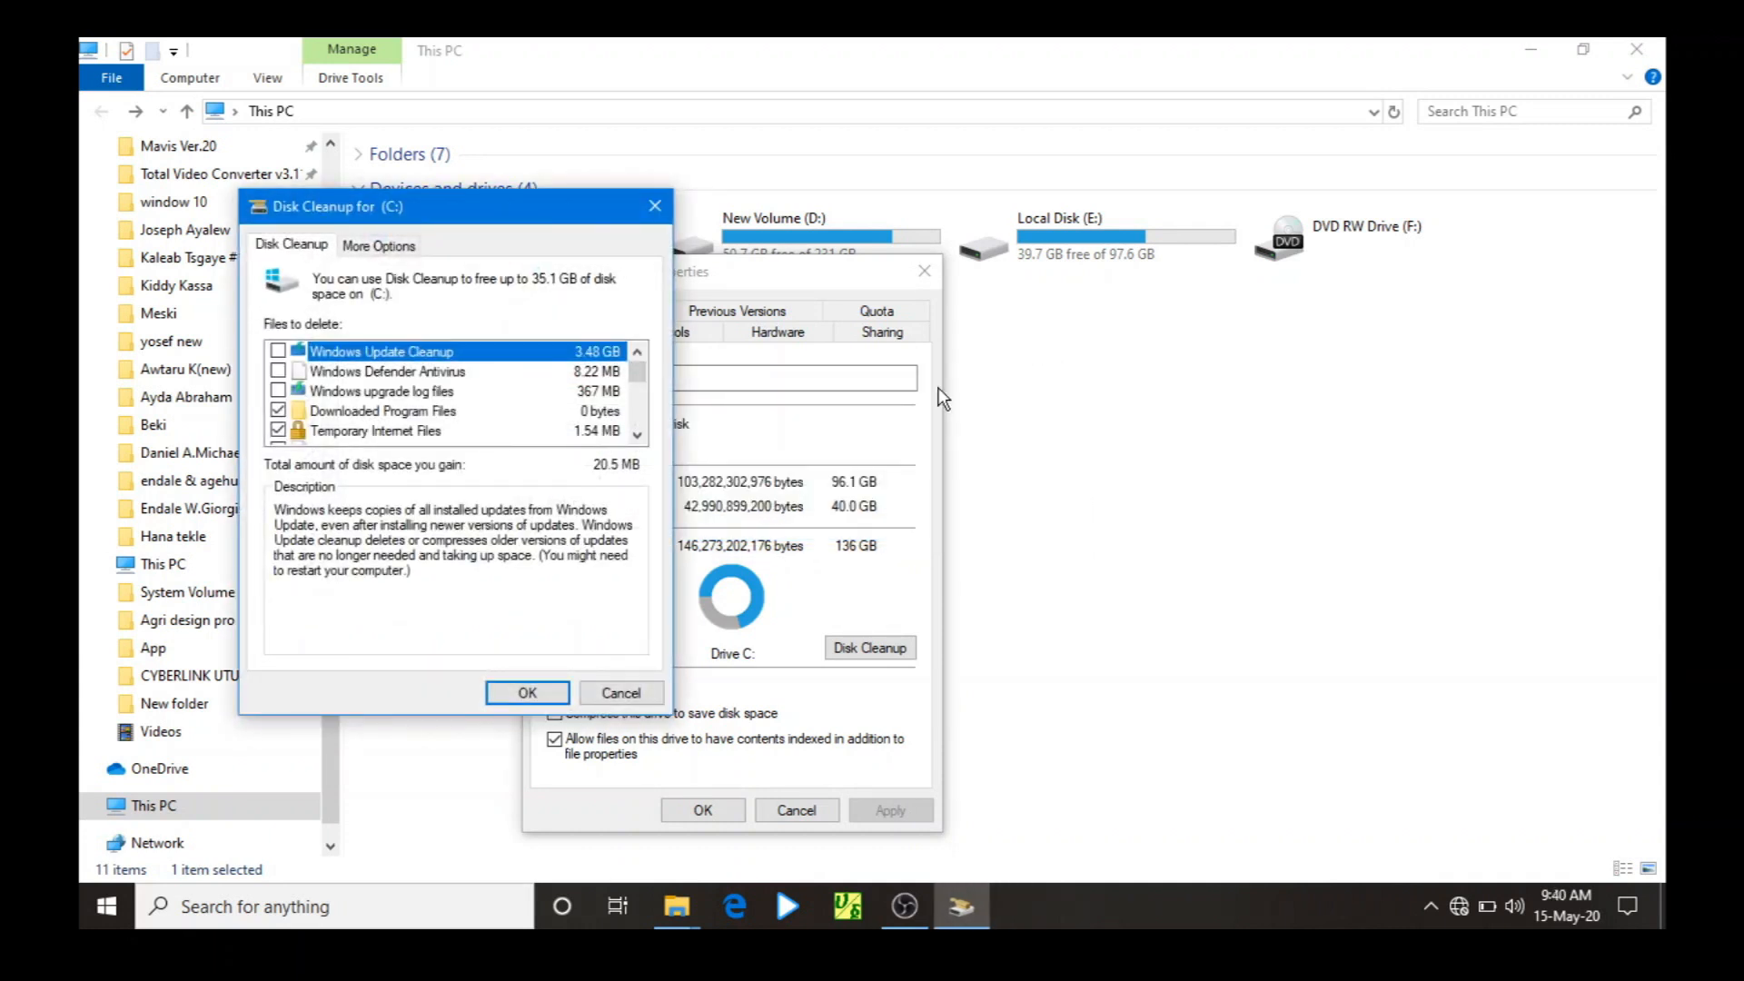
Step: Permanently delete the files preselected in Disk Cleanup and close the drive properties and This PC
click(536, 694)
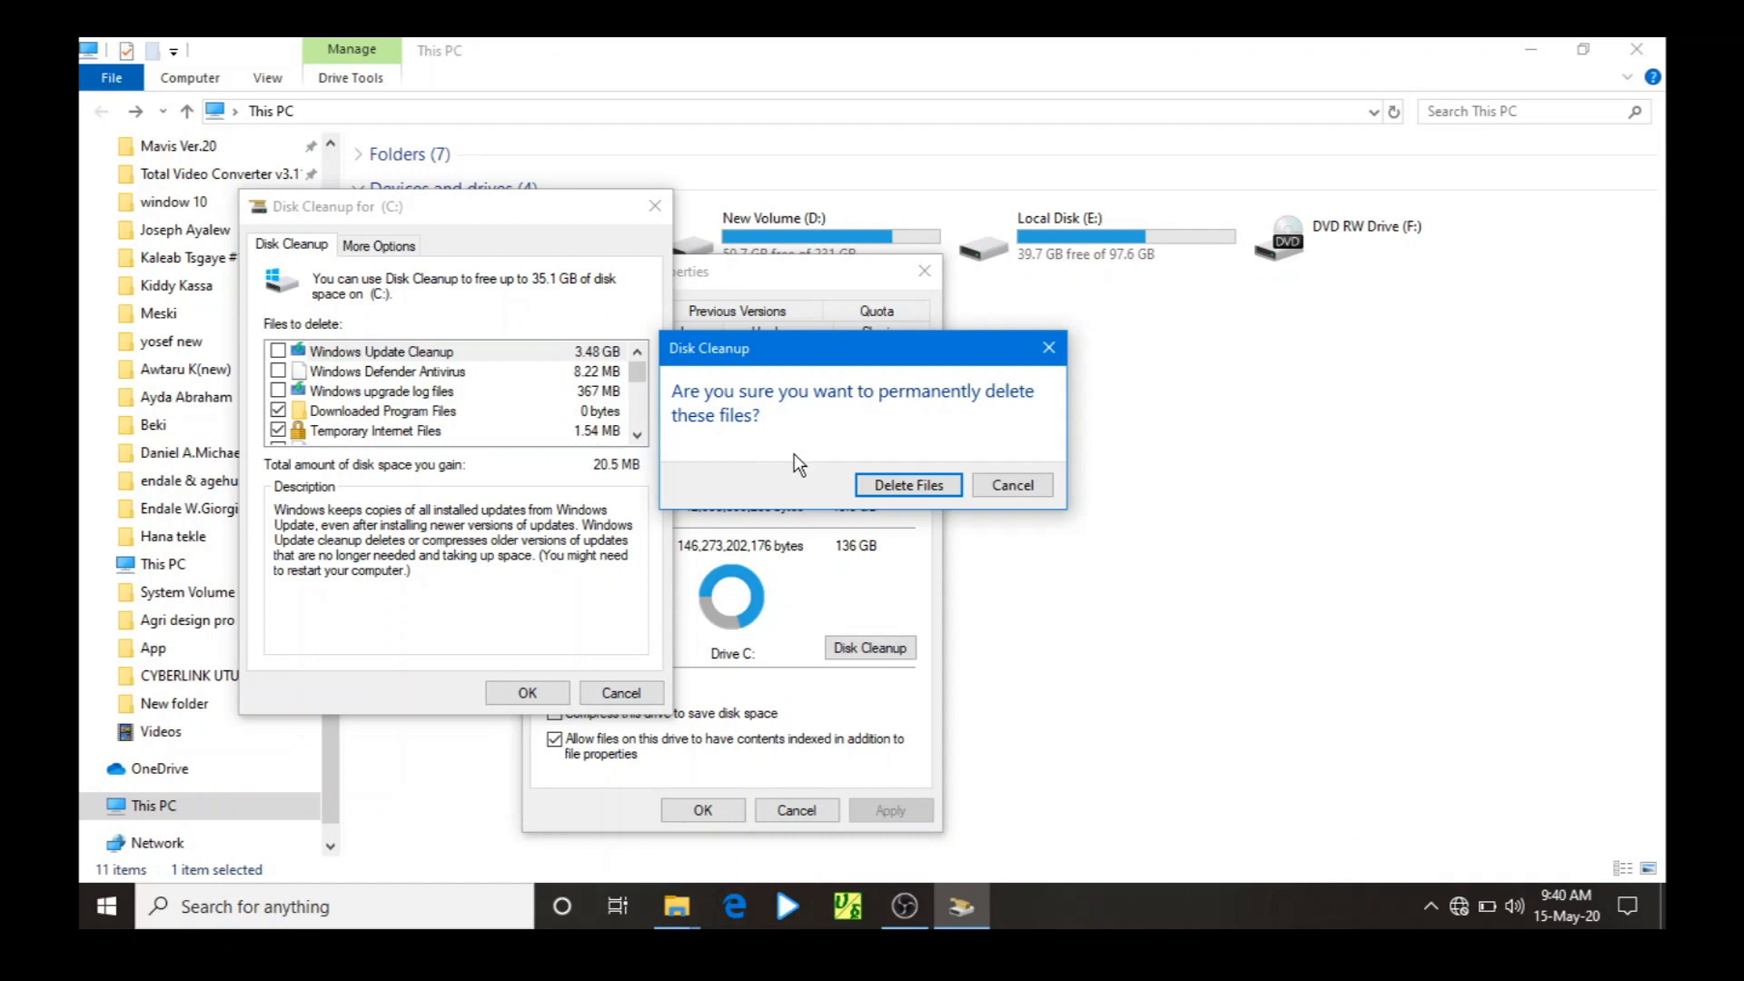
click(905, 484)
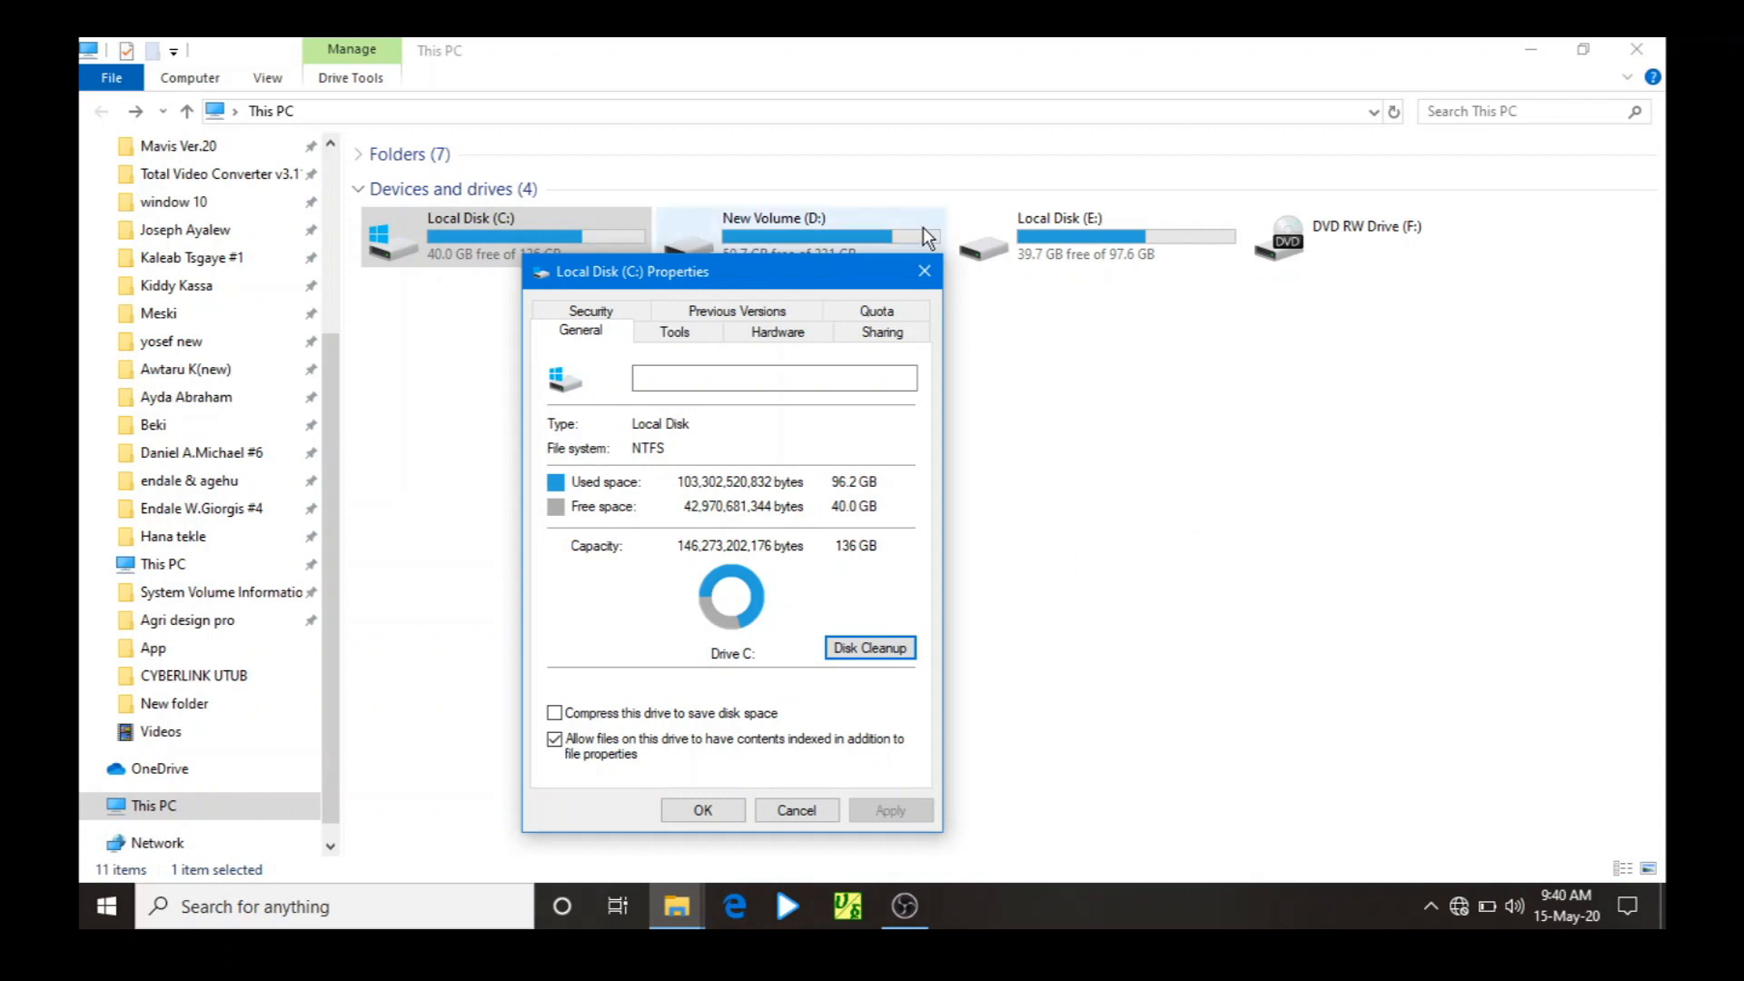
click(925, 271)
click(1633, 45)
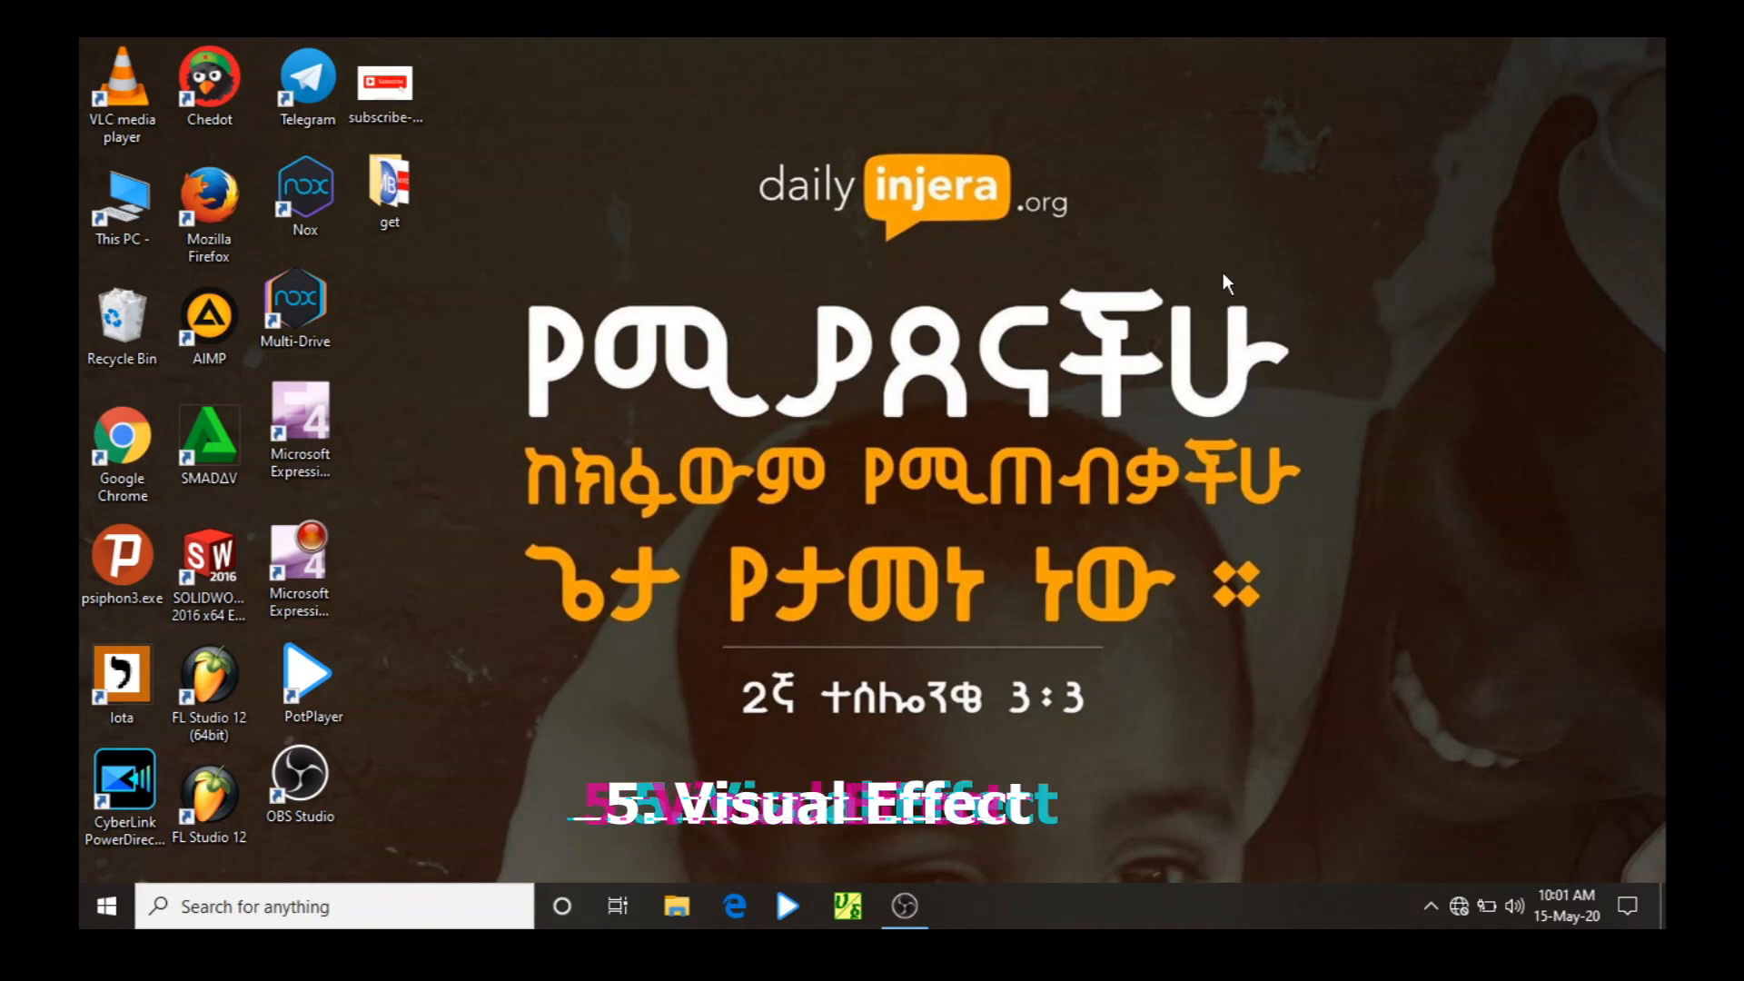
Step: Open the Performance Options through the advanced system settings of System in Control Panel
click(437, 904)
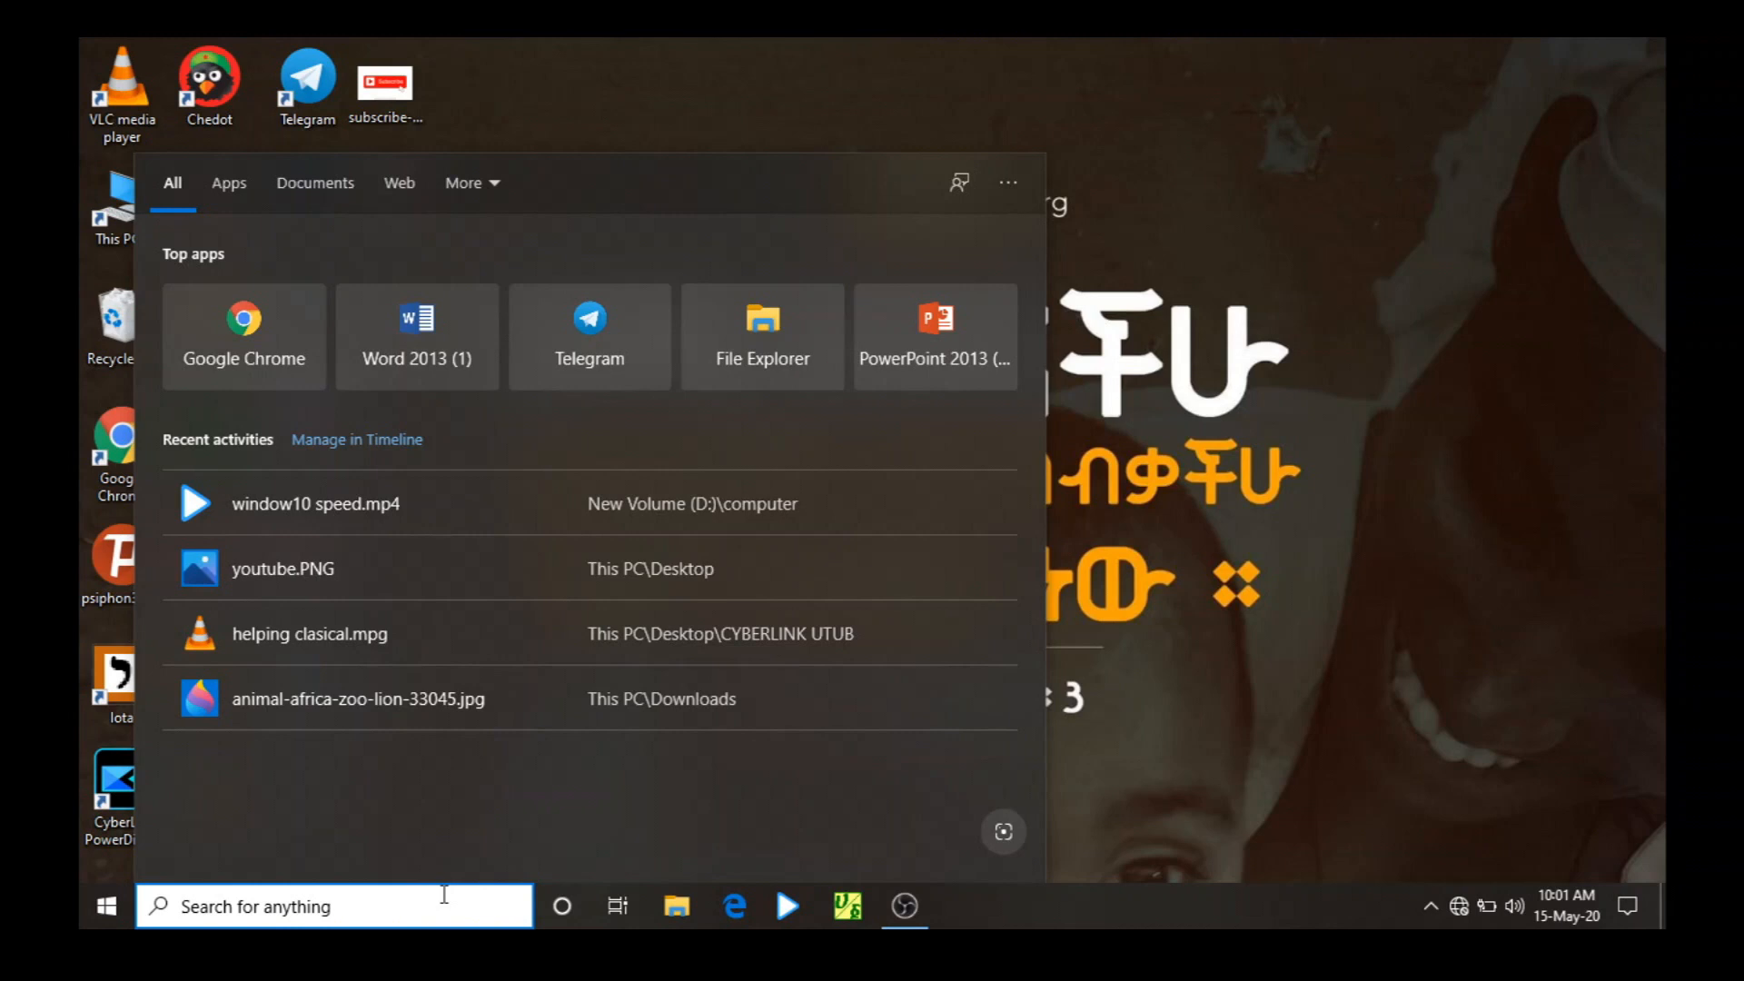
text(contr)
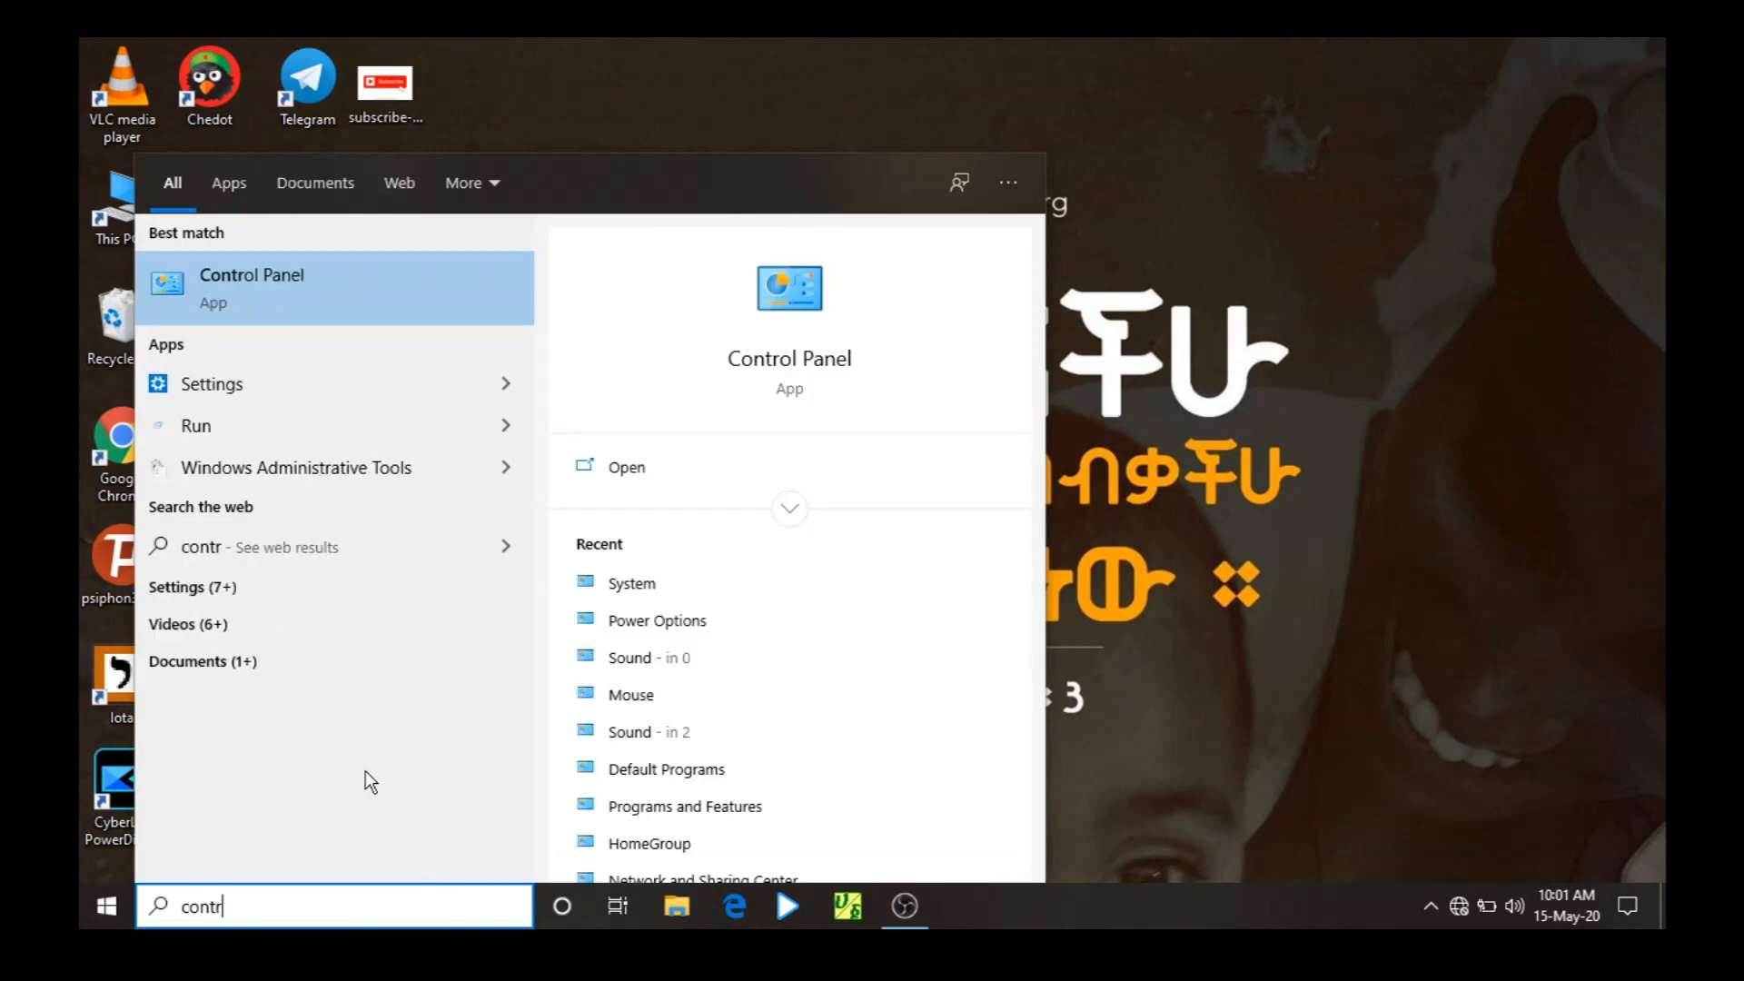
click(378, 275)
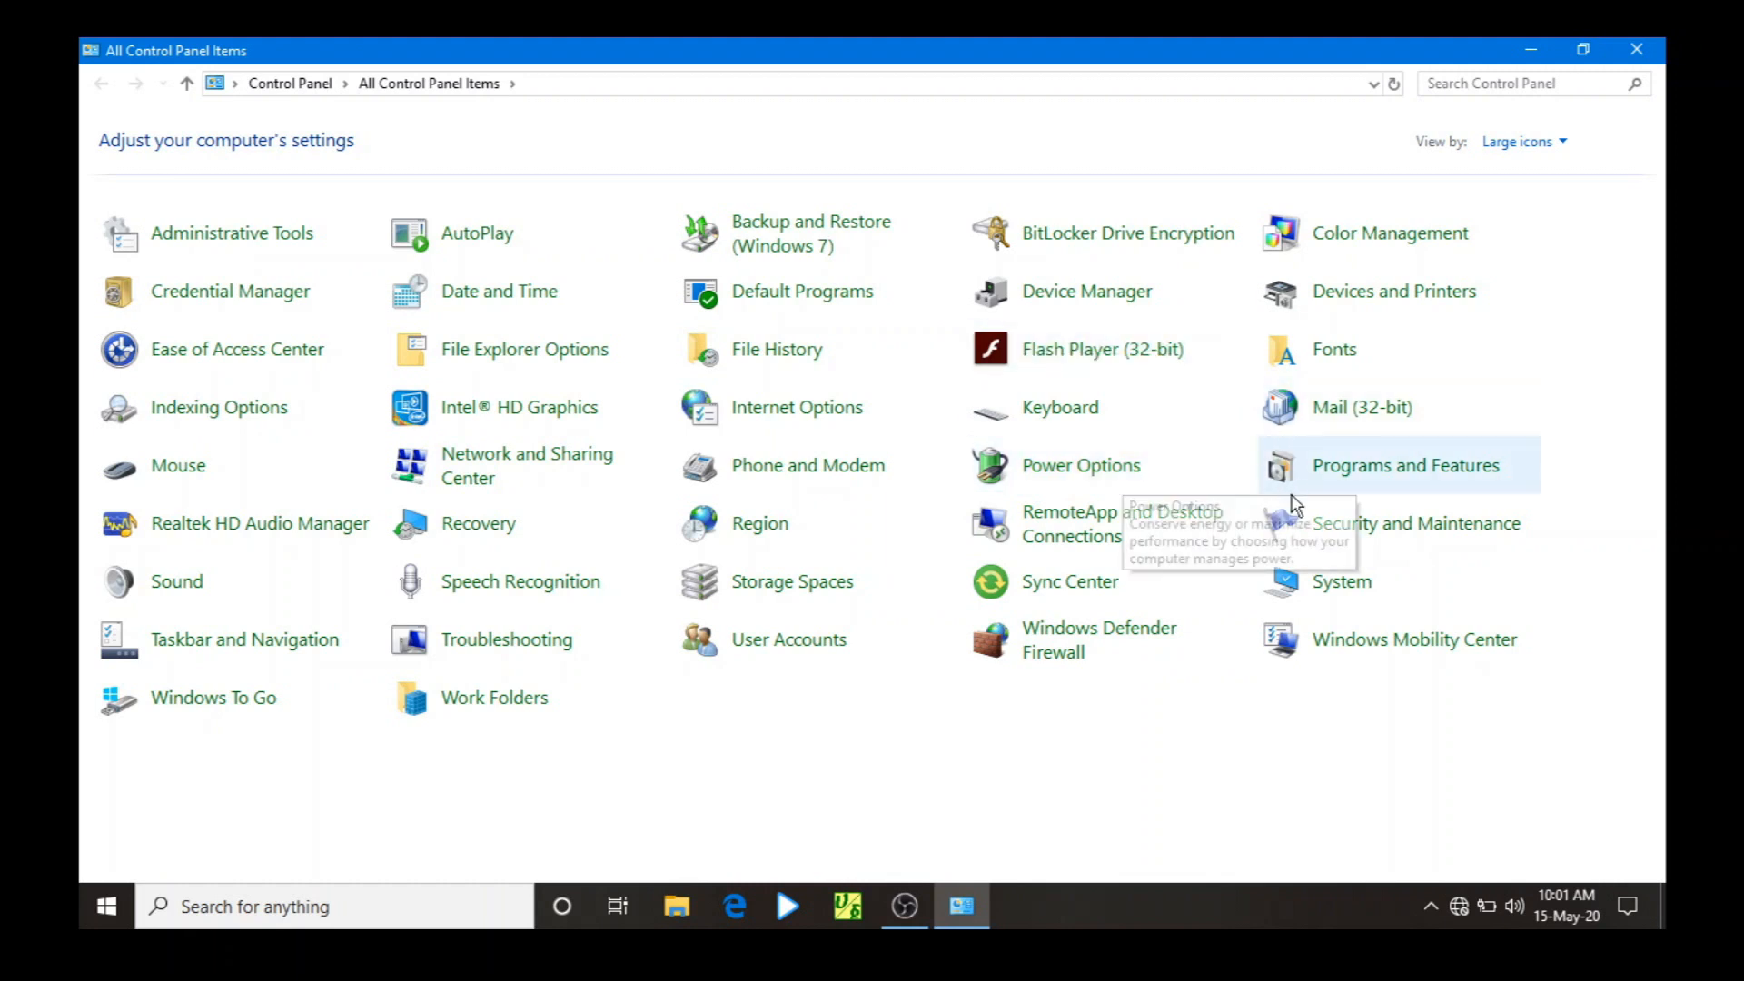
click(1310, 586)
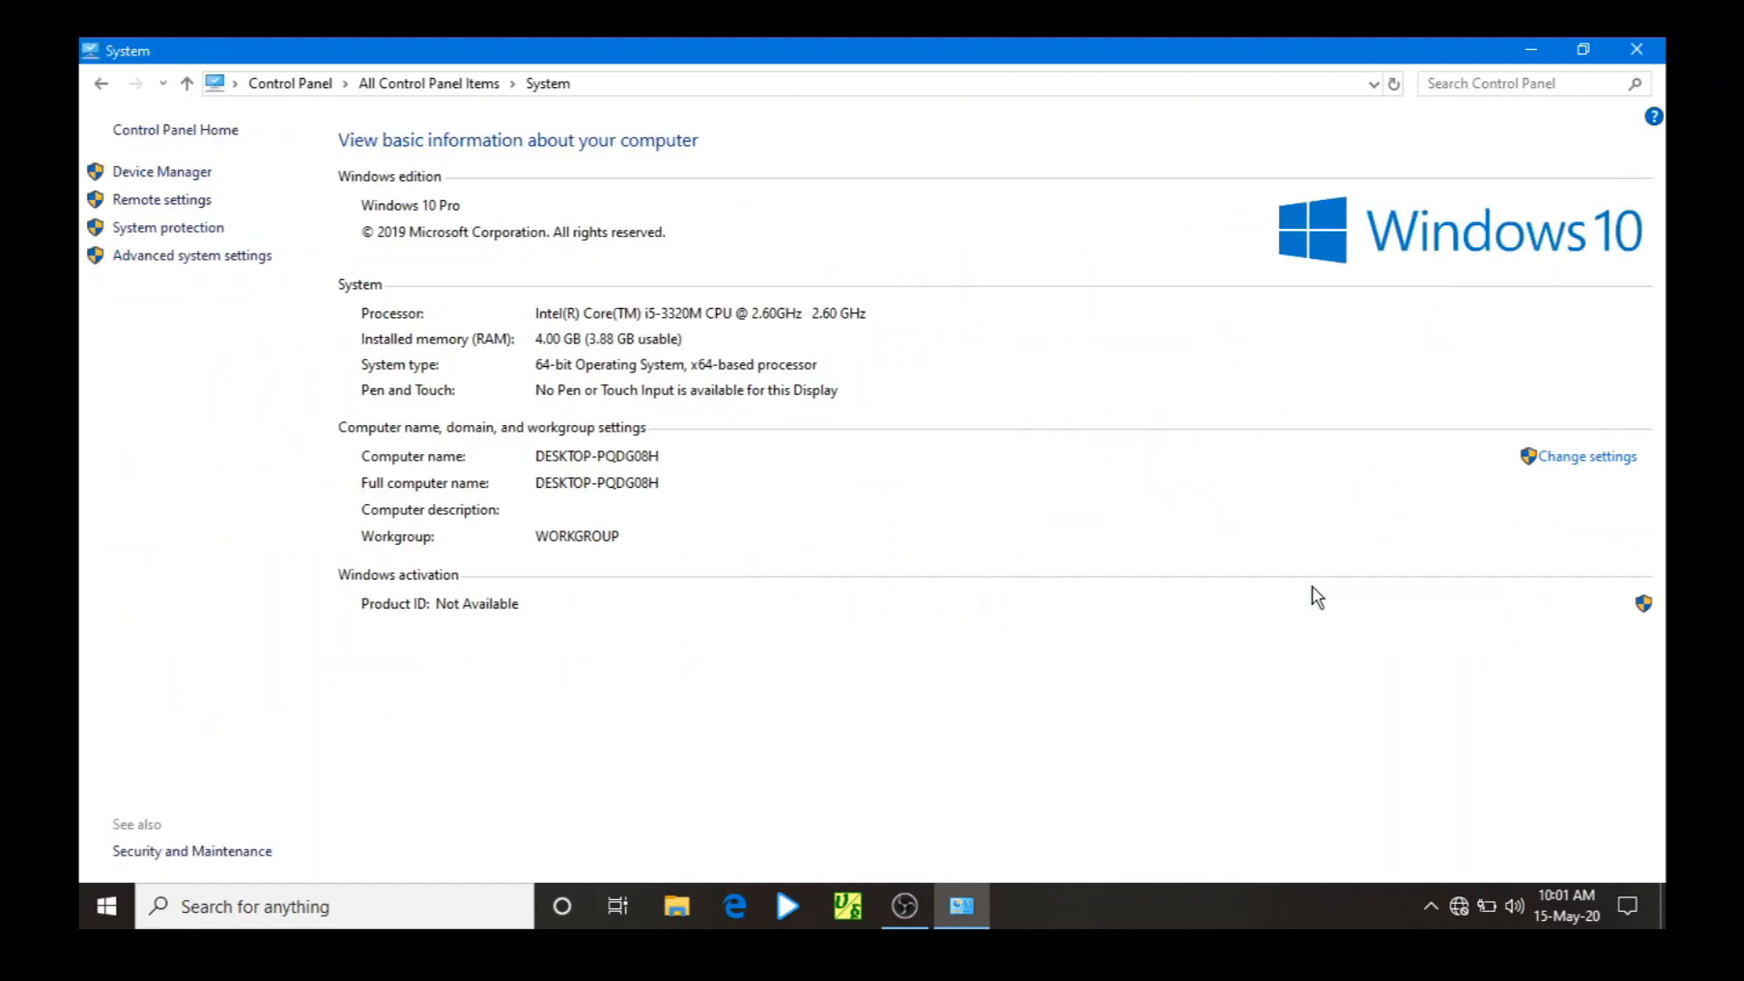
click(183, 260)
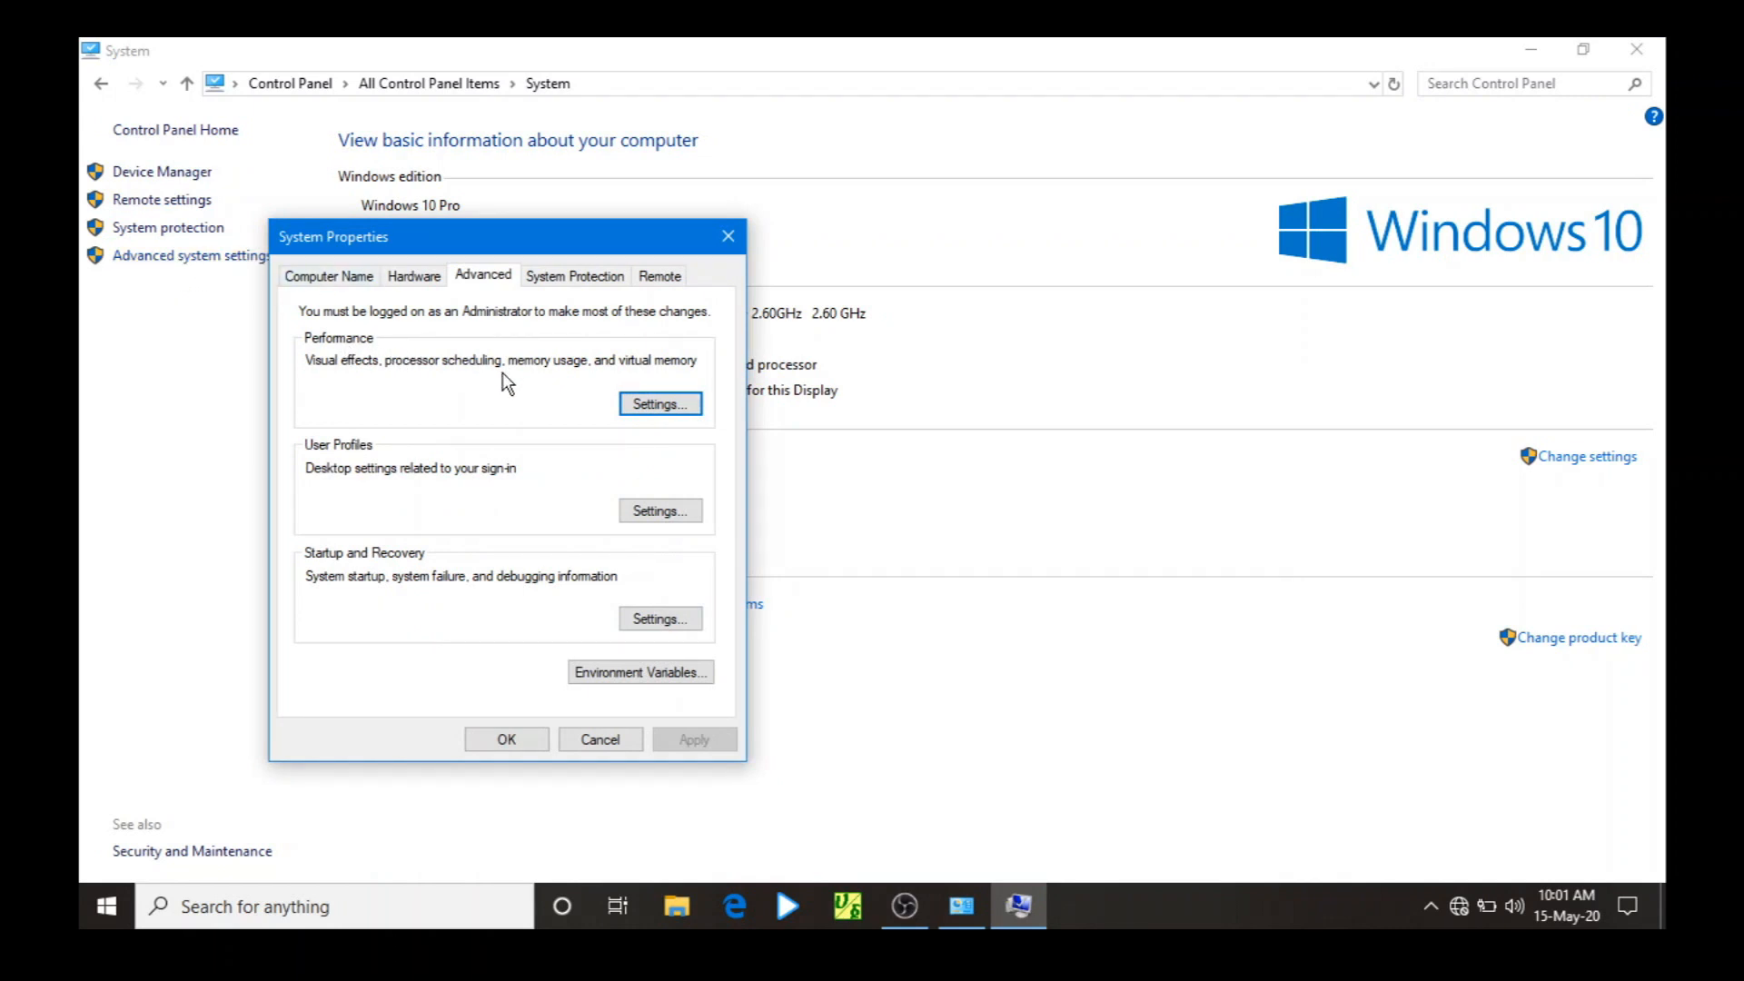
click(657, 405)
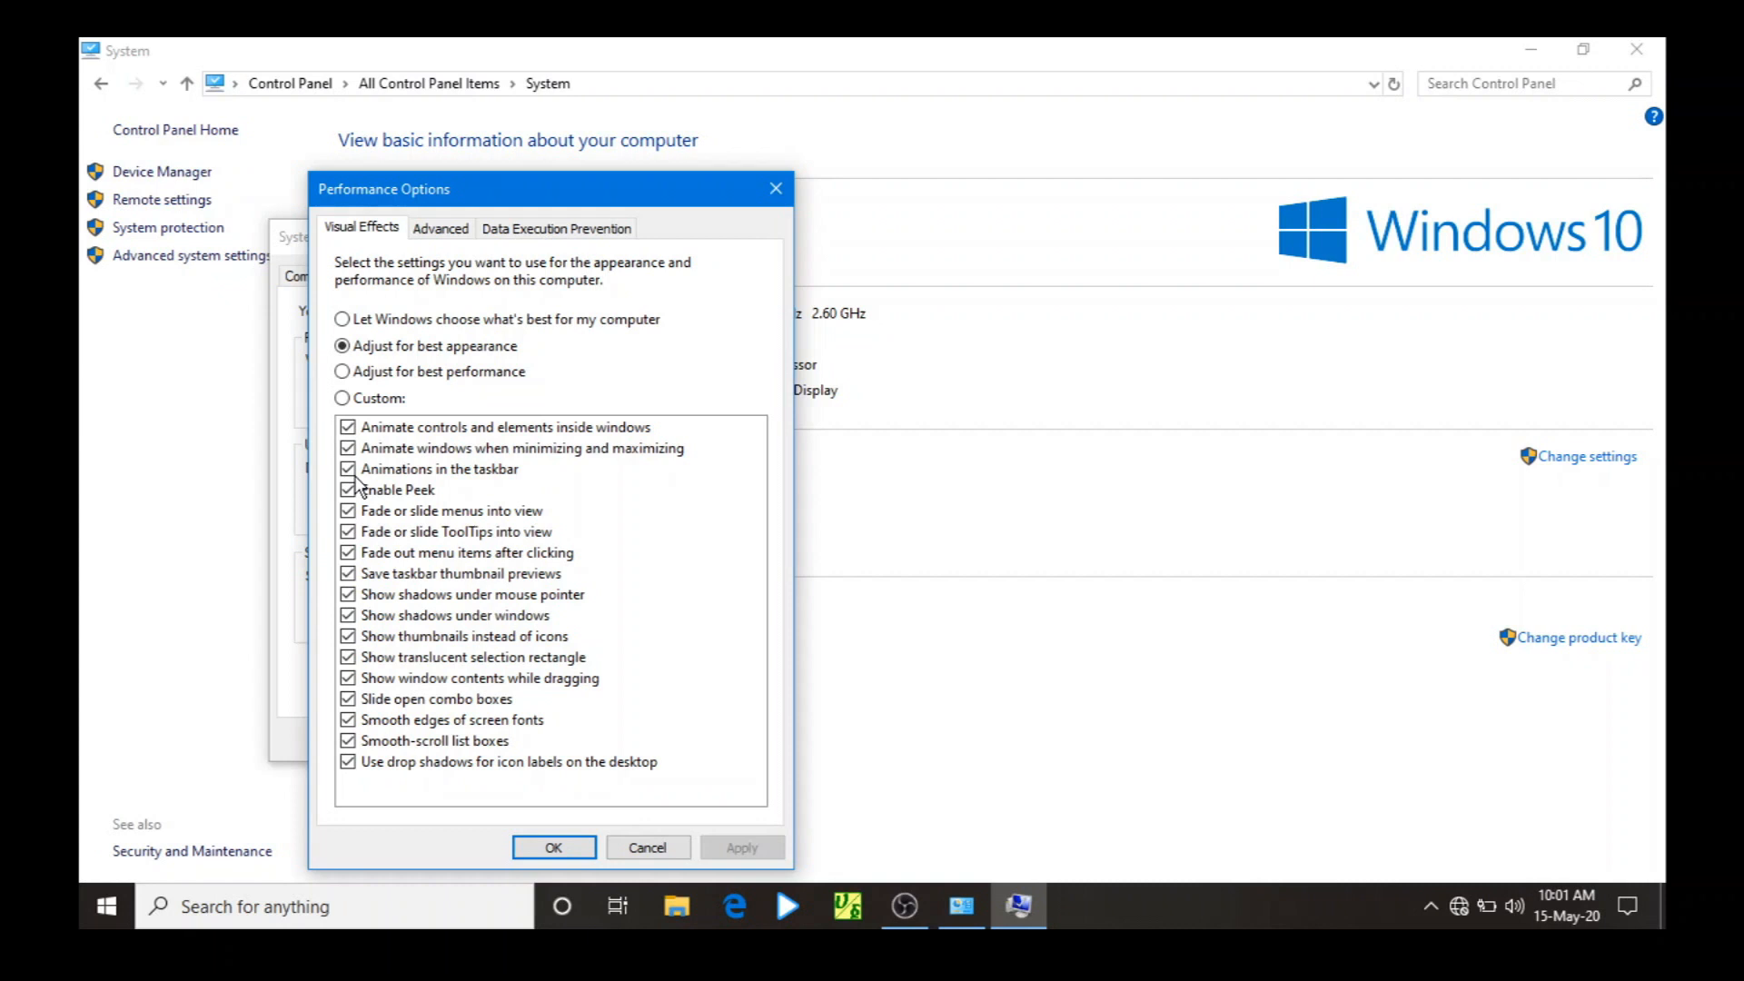
Step: Apply best-performance visual effects, re-enabling only menu fading, taskbar thumbnail previews, thumbnails instead of icons, window contents while dragging, smooth font edges and icon label shadows
click(344, 405)
click(356, 371)
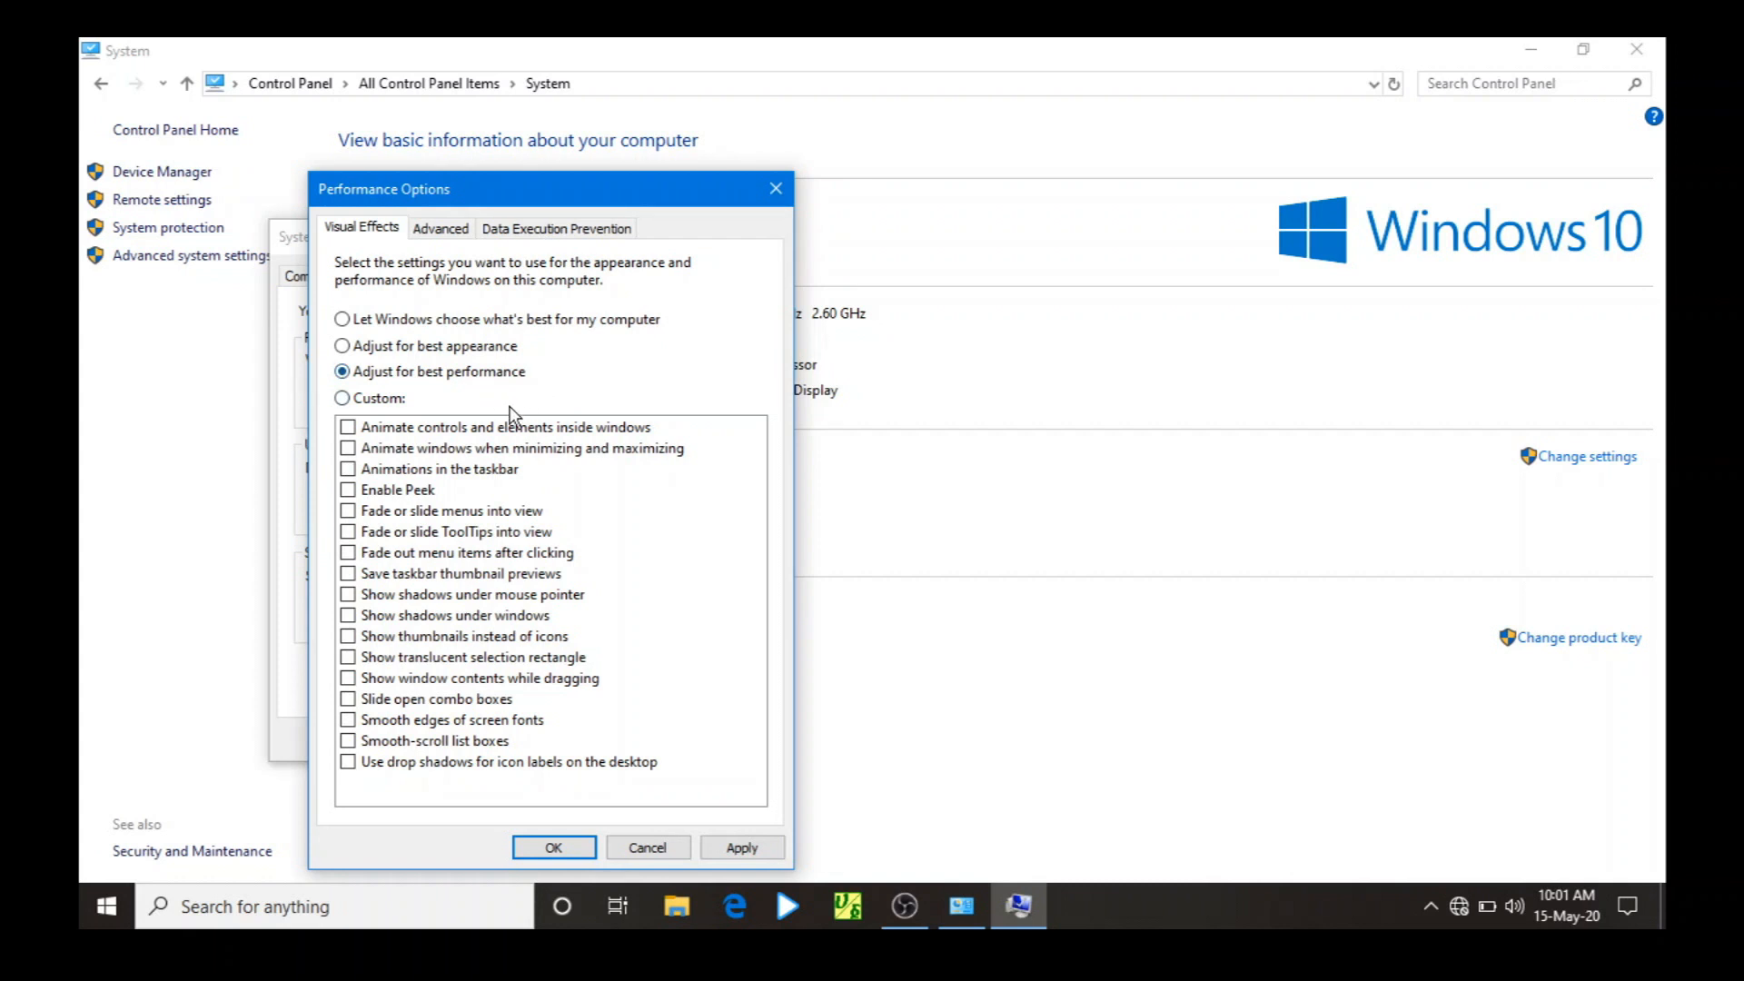
click(350, 512)
click(349, 575)
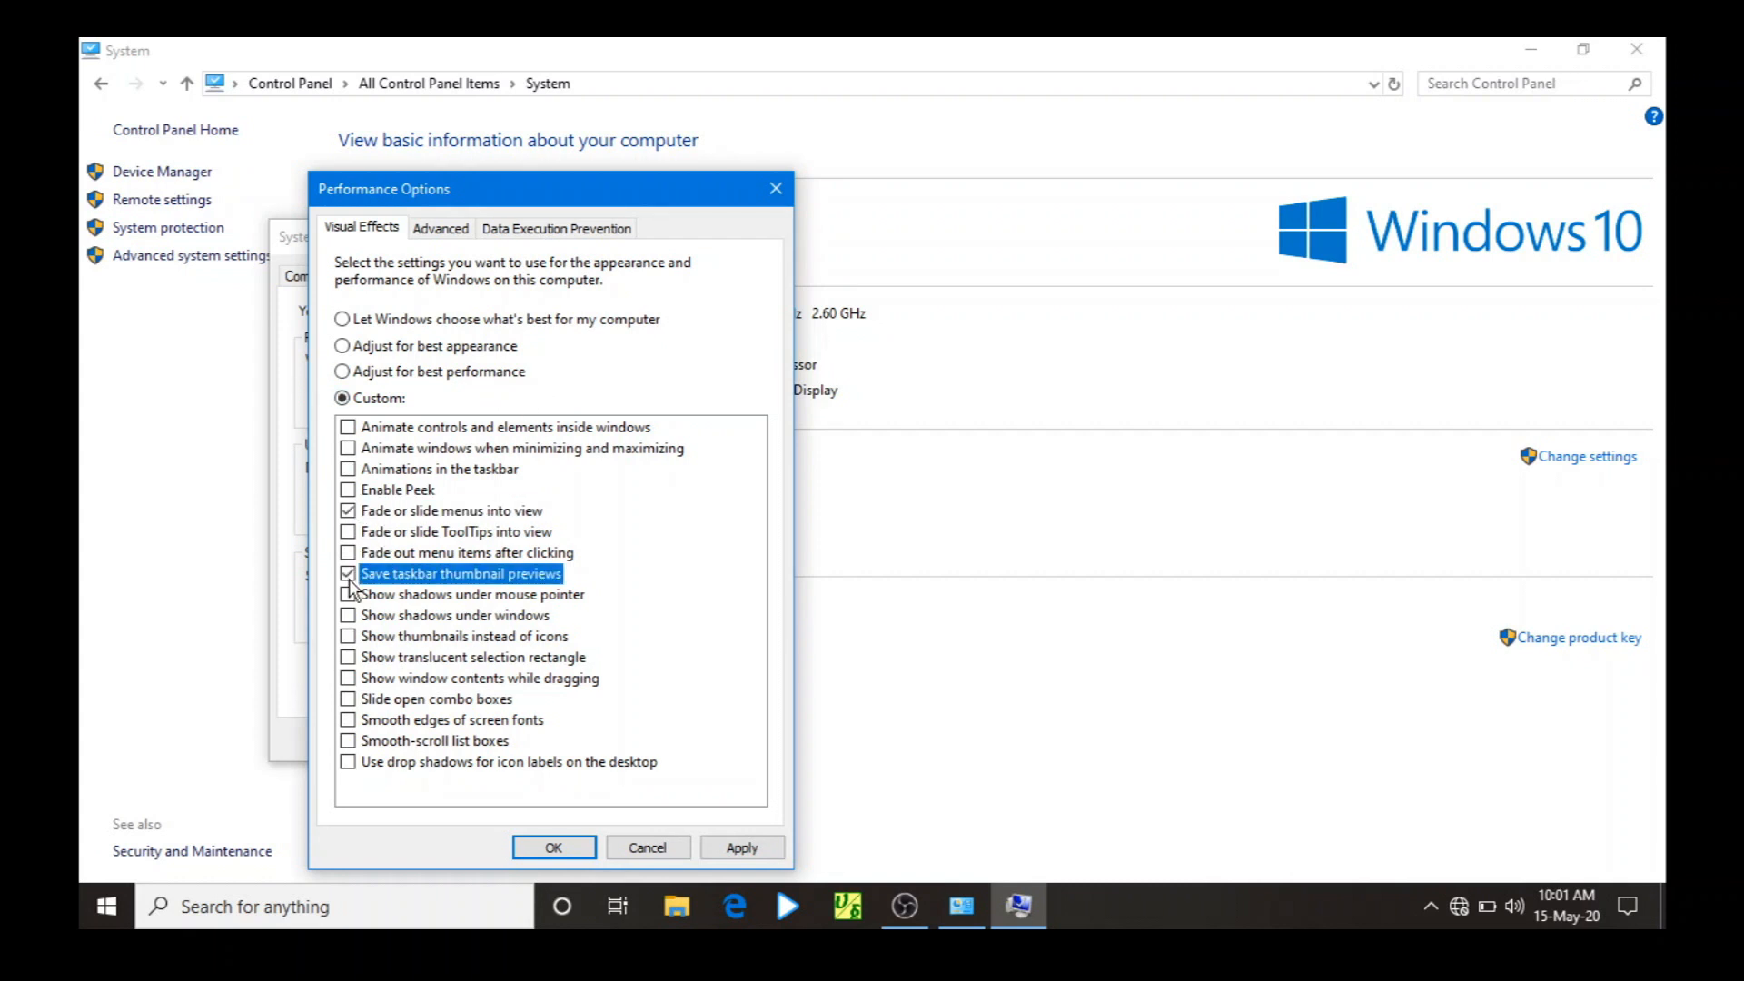
click(347, 637)
click(347, 678)
click(348, 720)
click(348, 762)
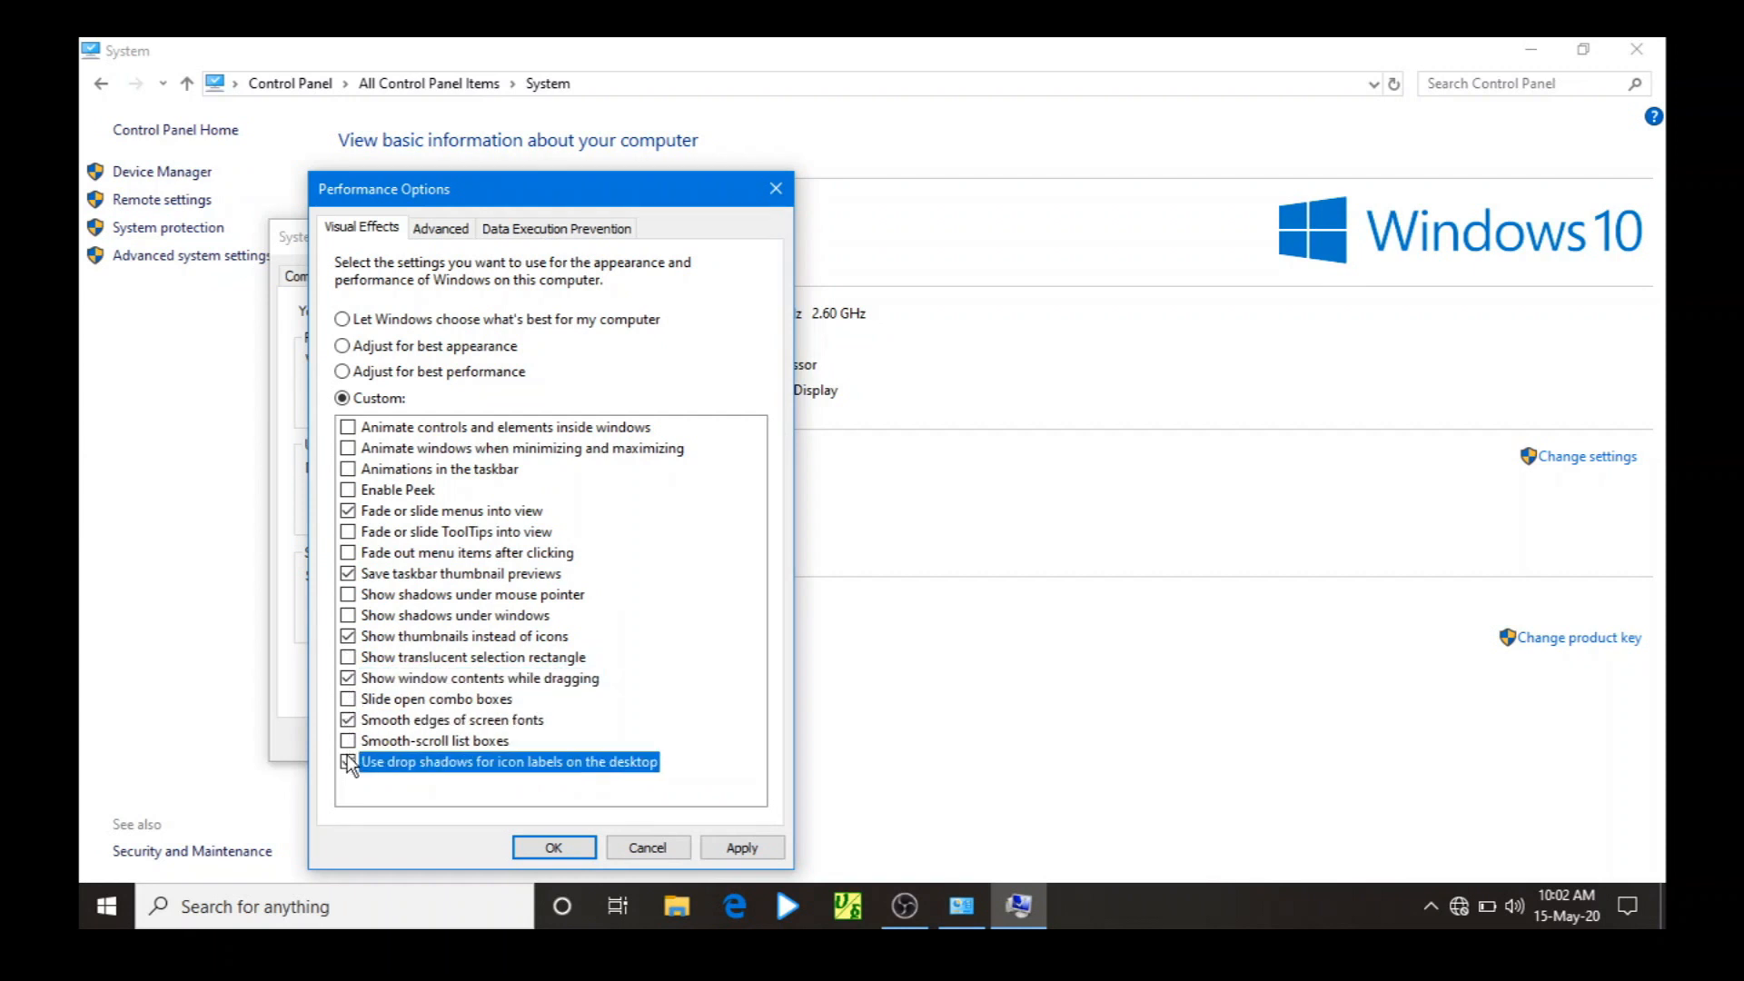
click(722, 850)
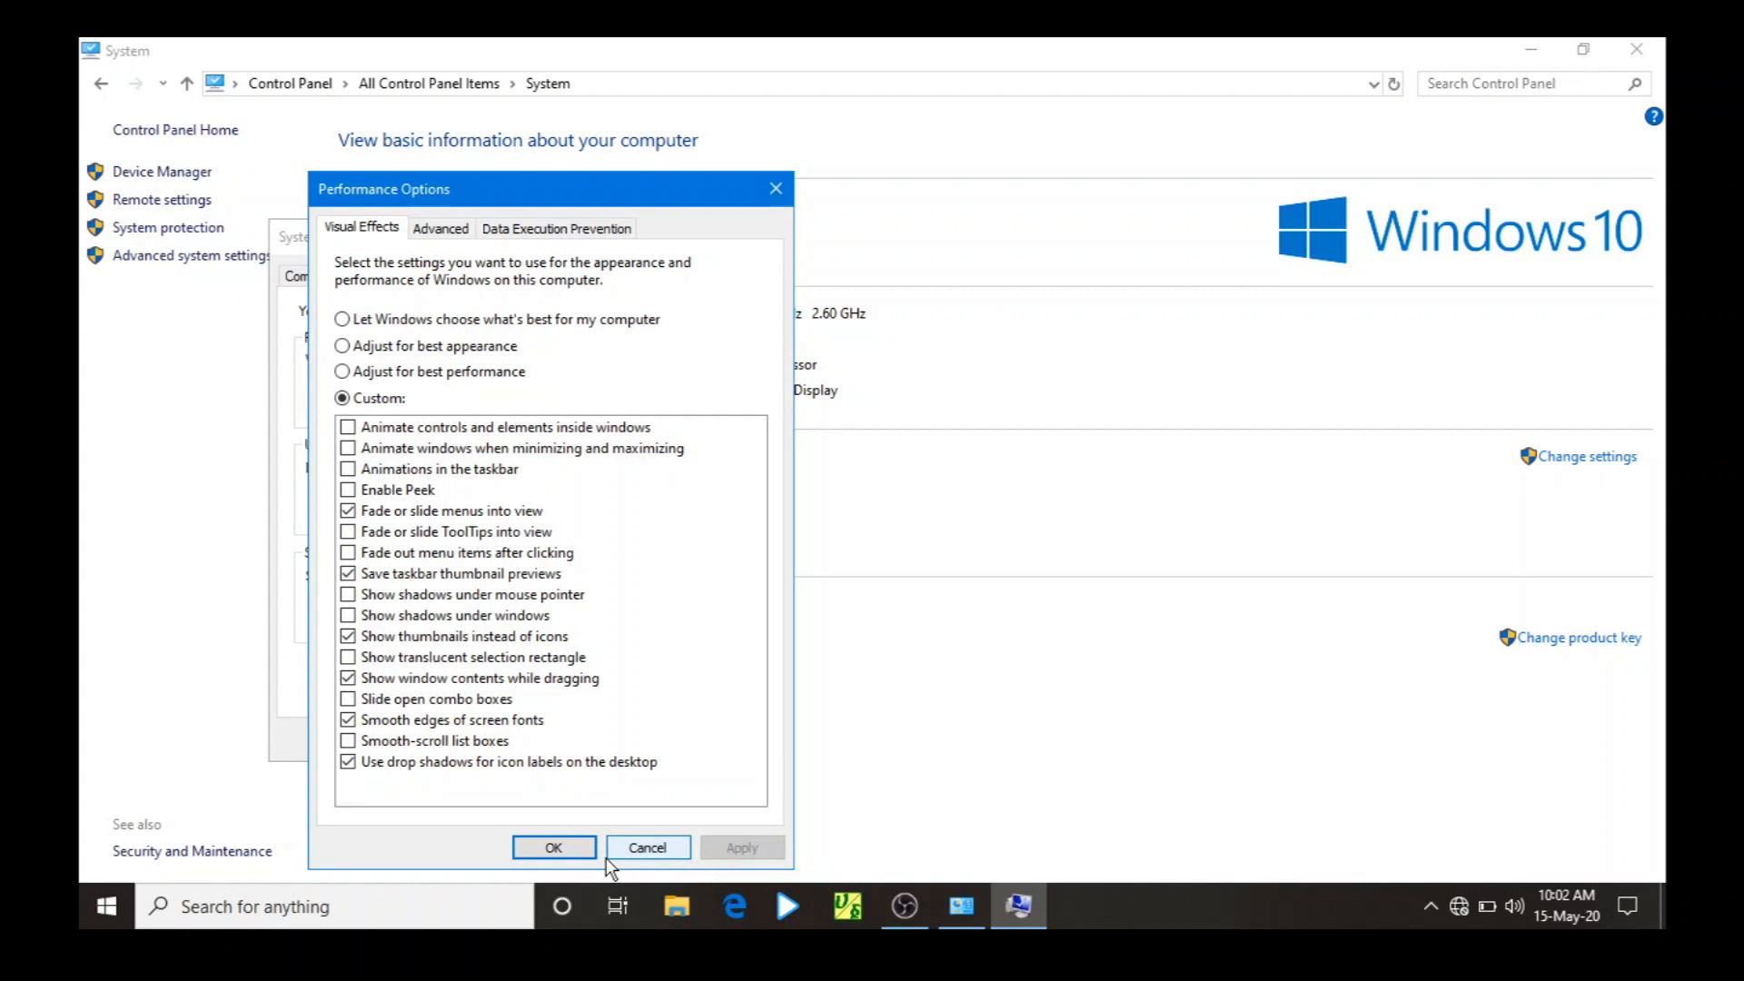
Step: Confirm and close Performance Options and System Properties, and close the System window
click(576, 853)
click(515, 740)
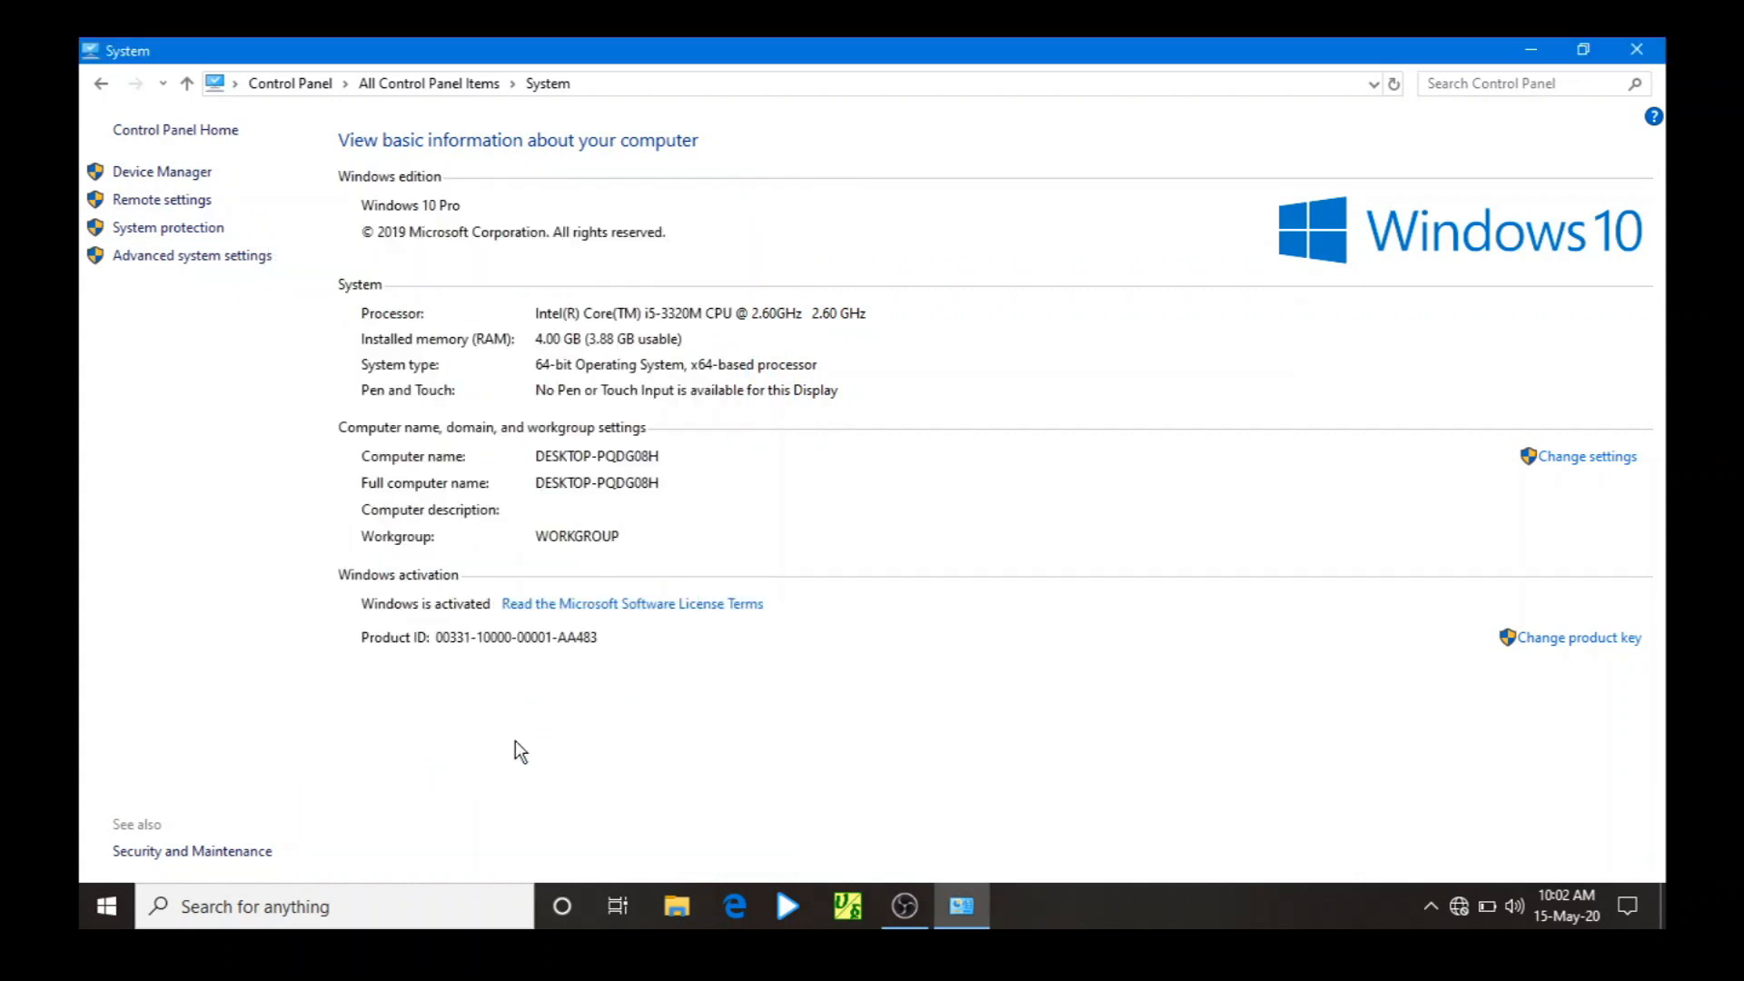
click(1649, 51)
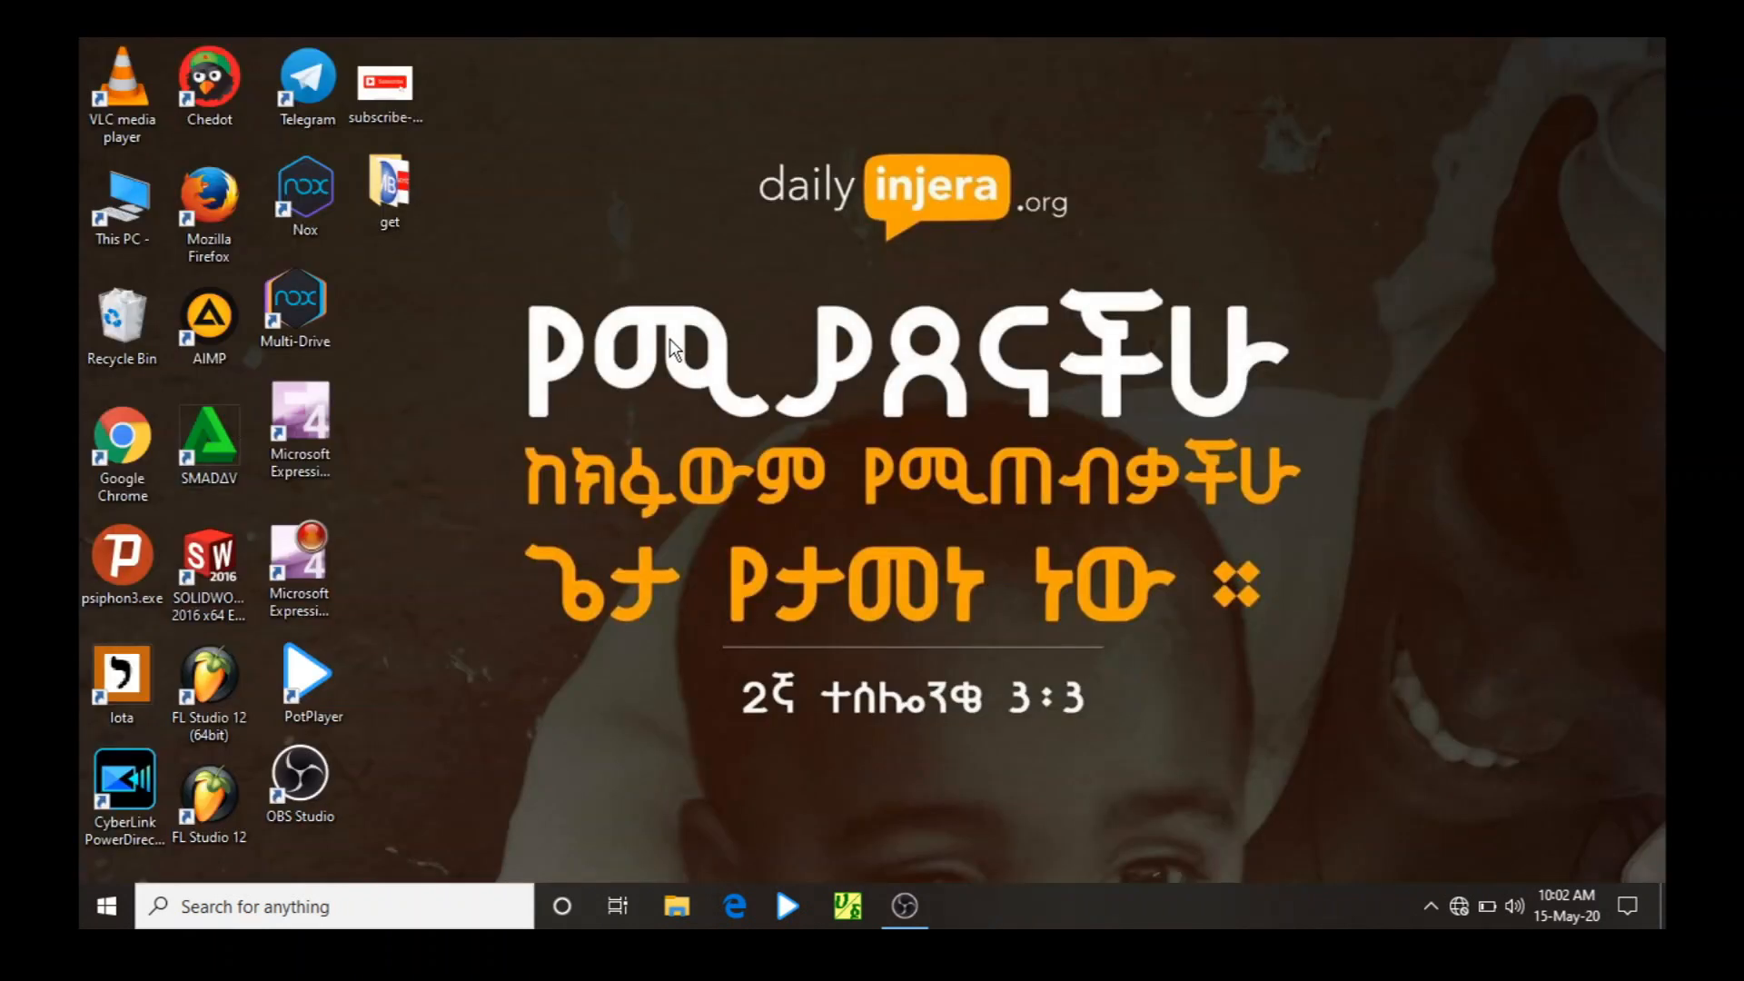